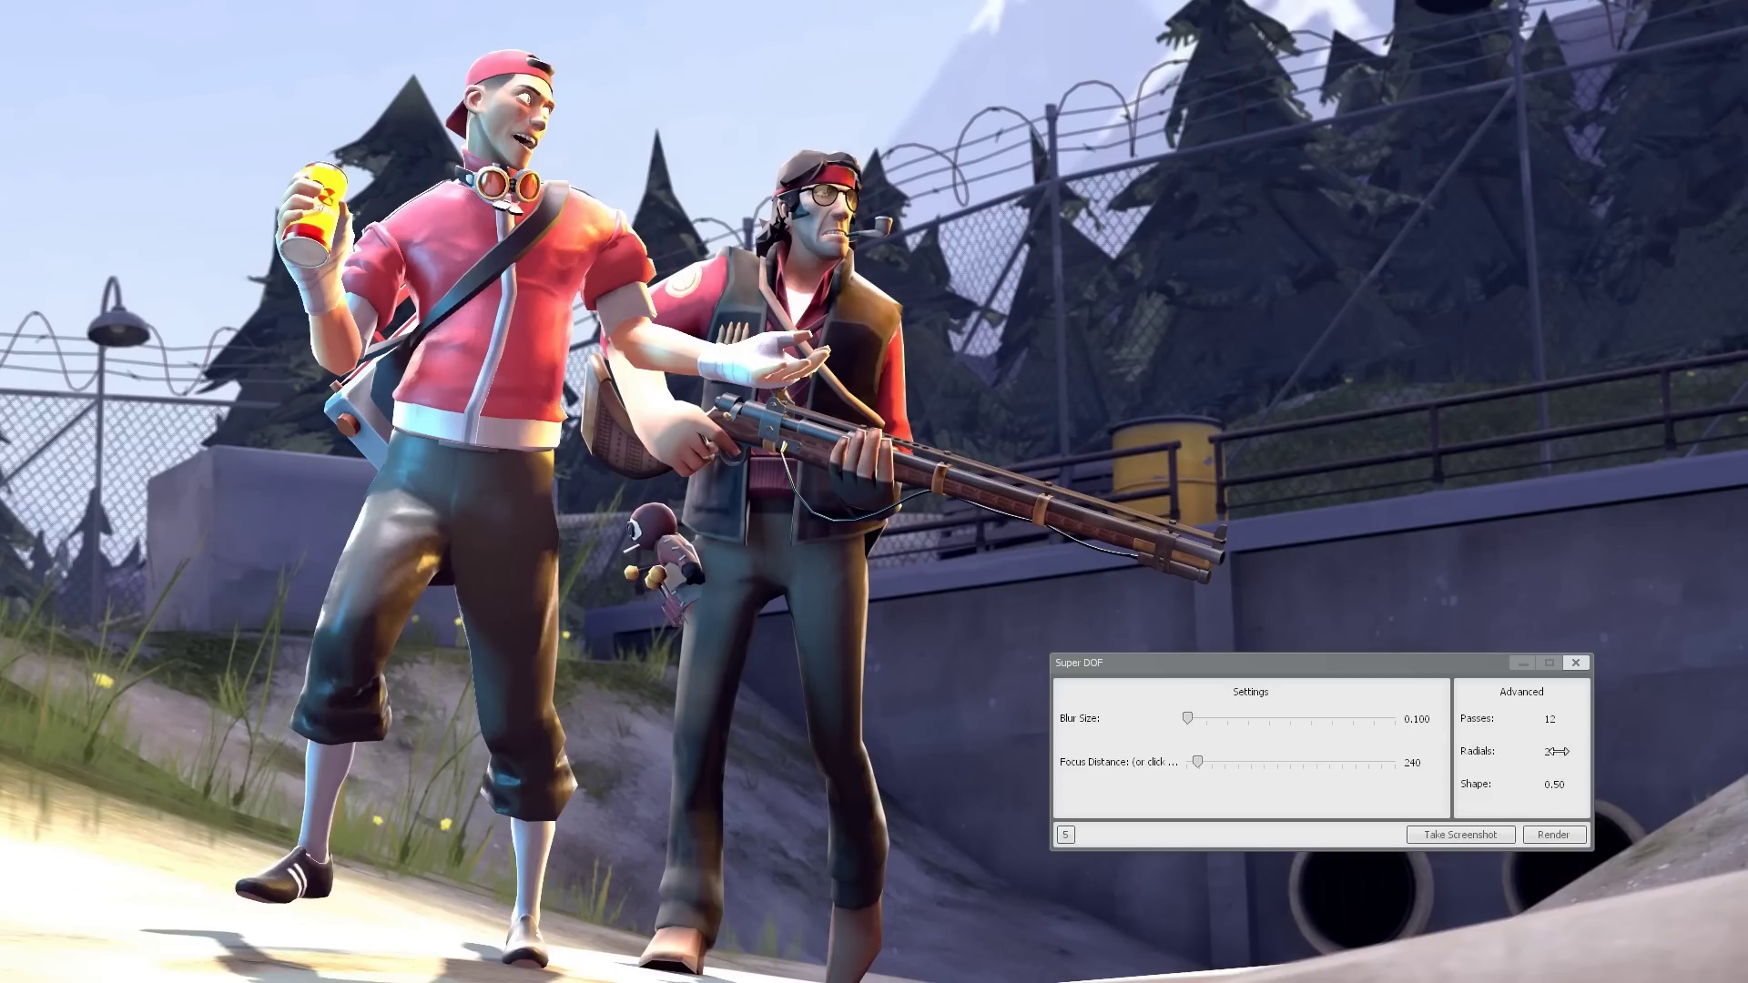
Step: Set the Super DOF radials to 30, render the scene and capture a screenshot of it
drag(1559, 751, 1595, 751)
click(1552, 836)
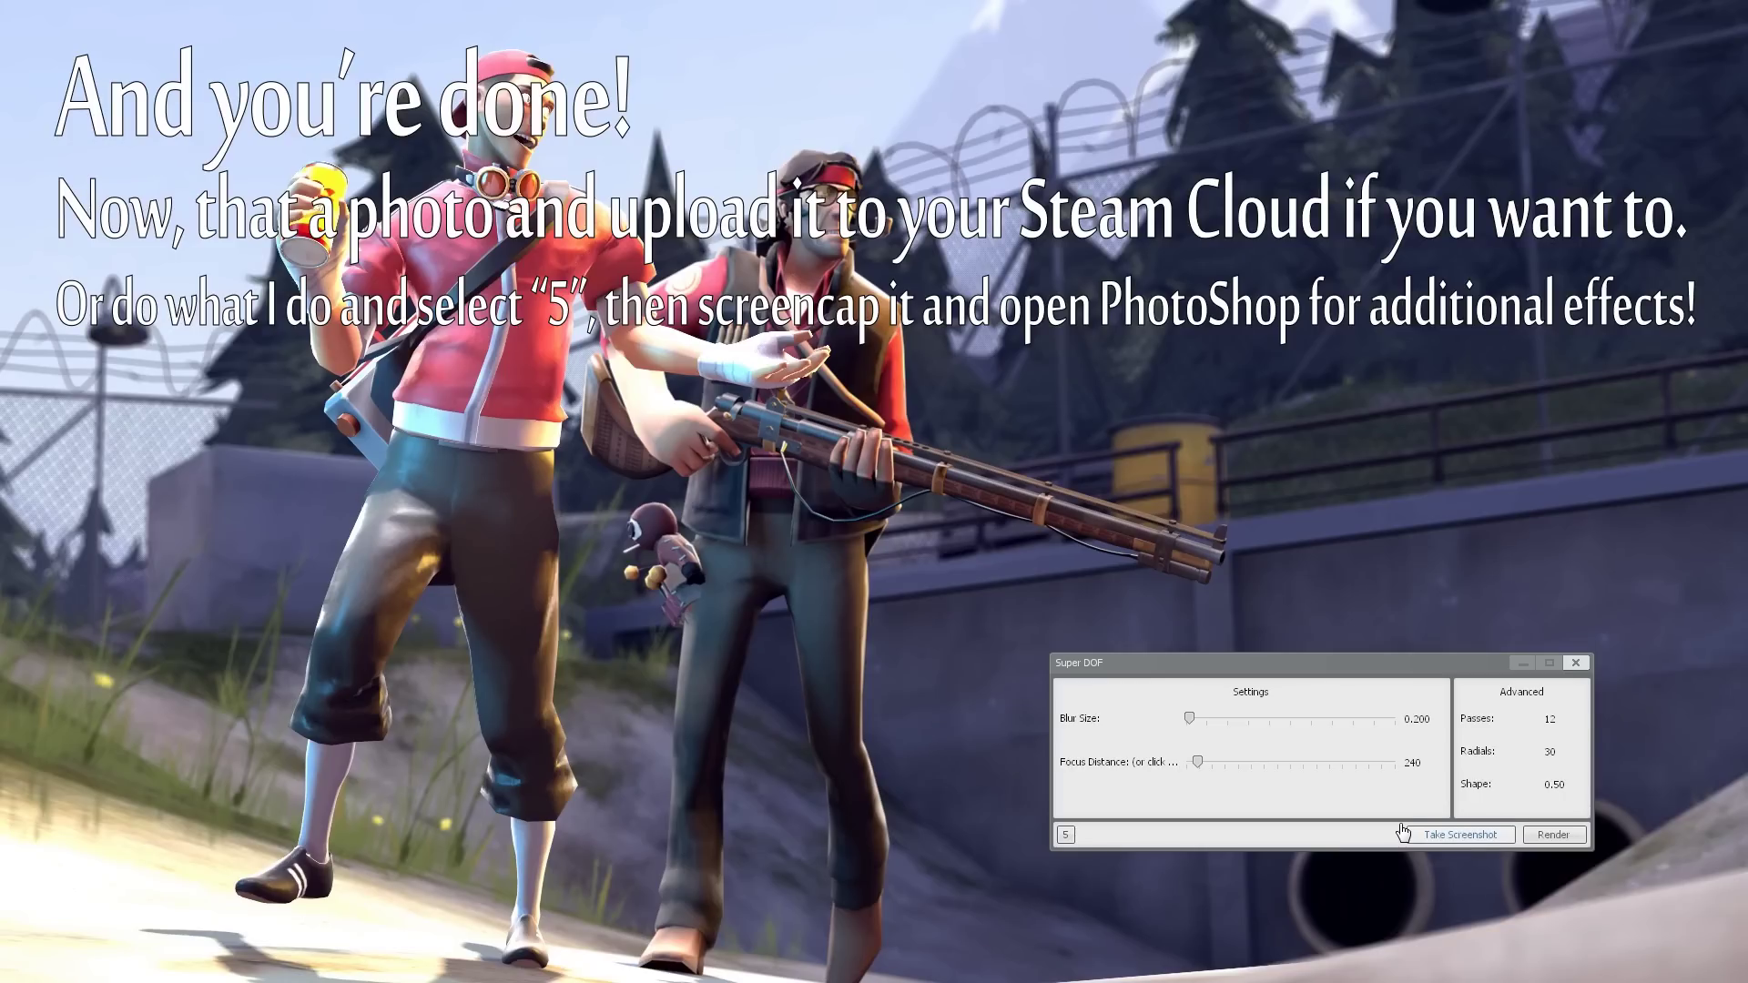
key(F12)
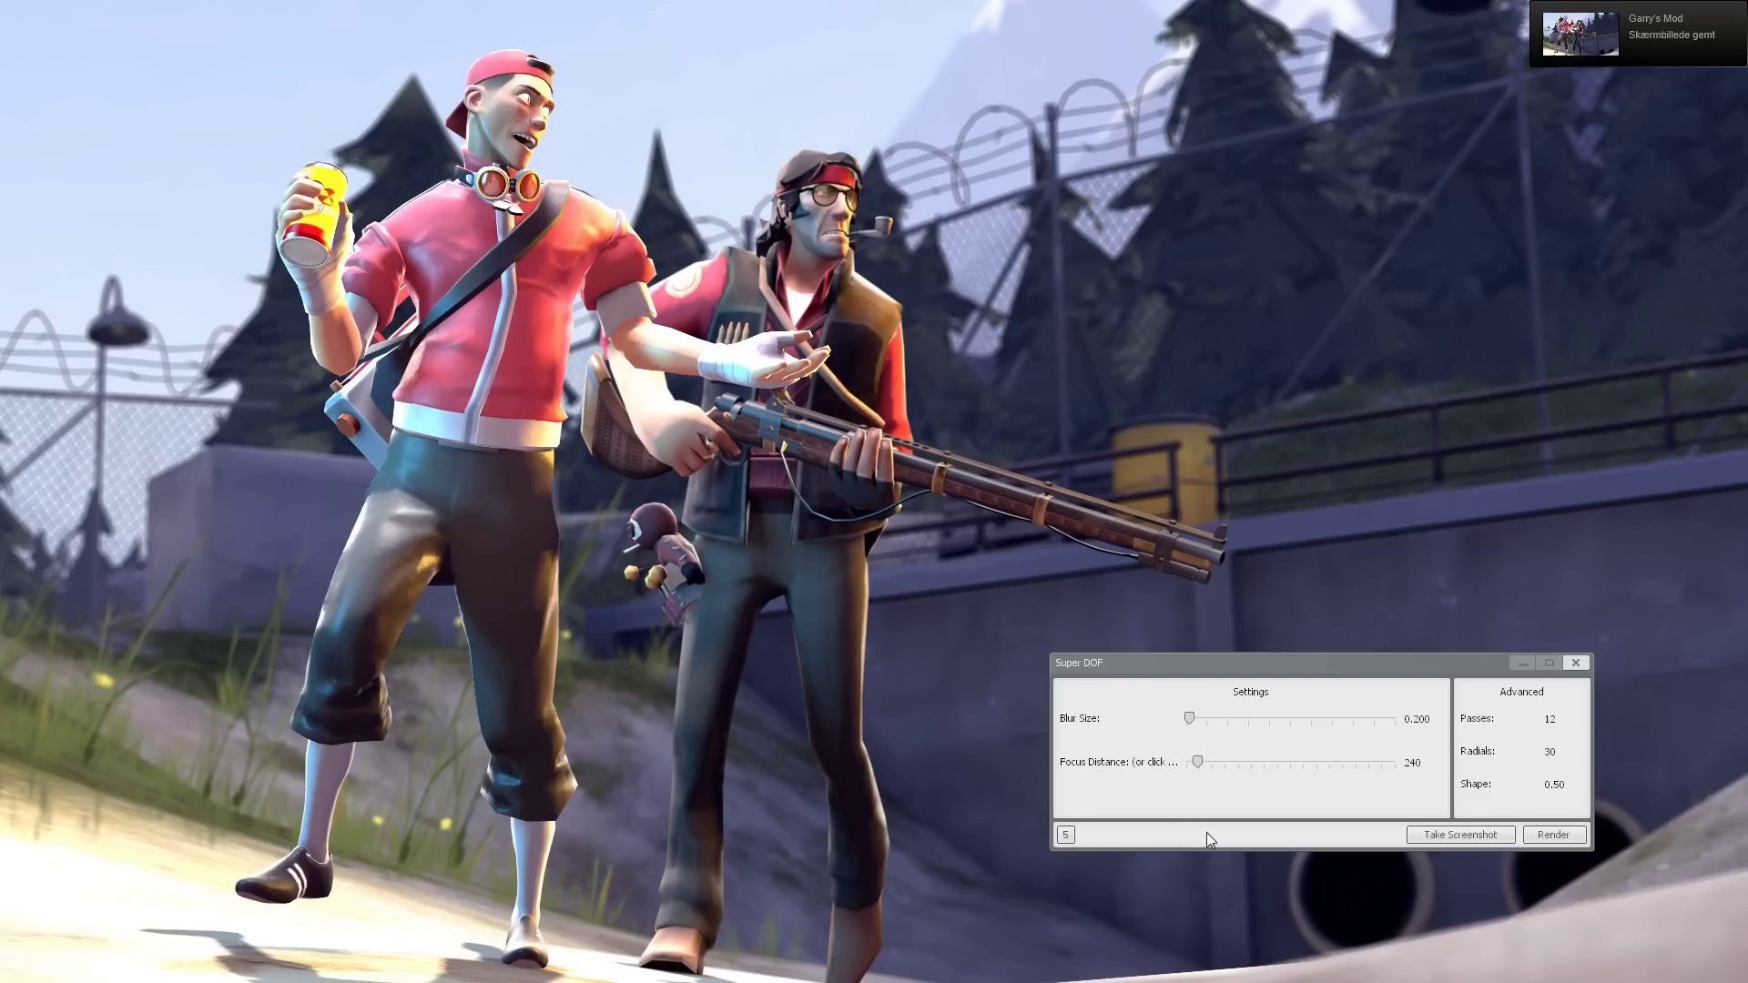
click(1066, 836)
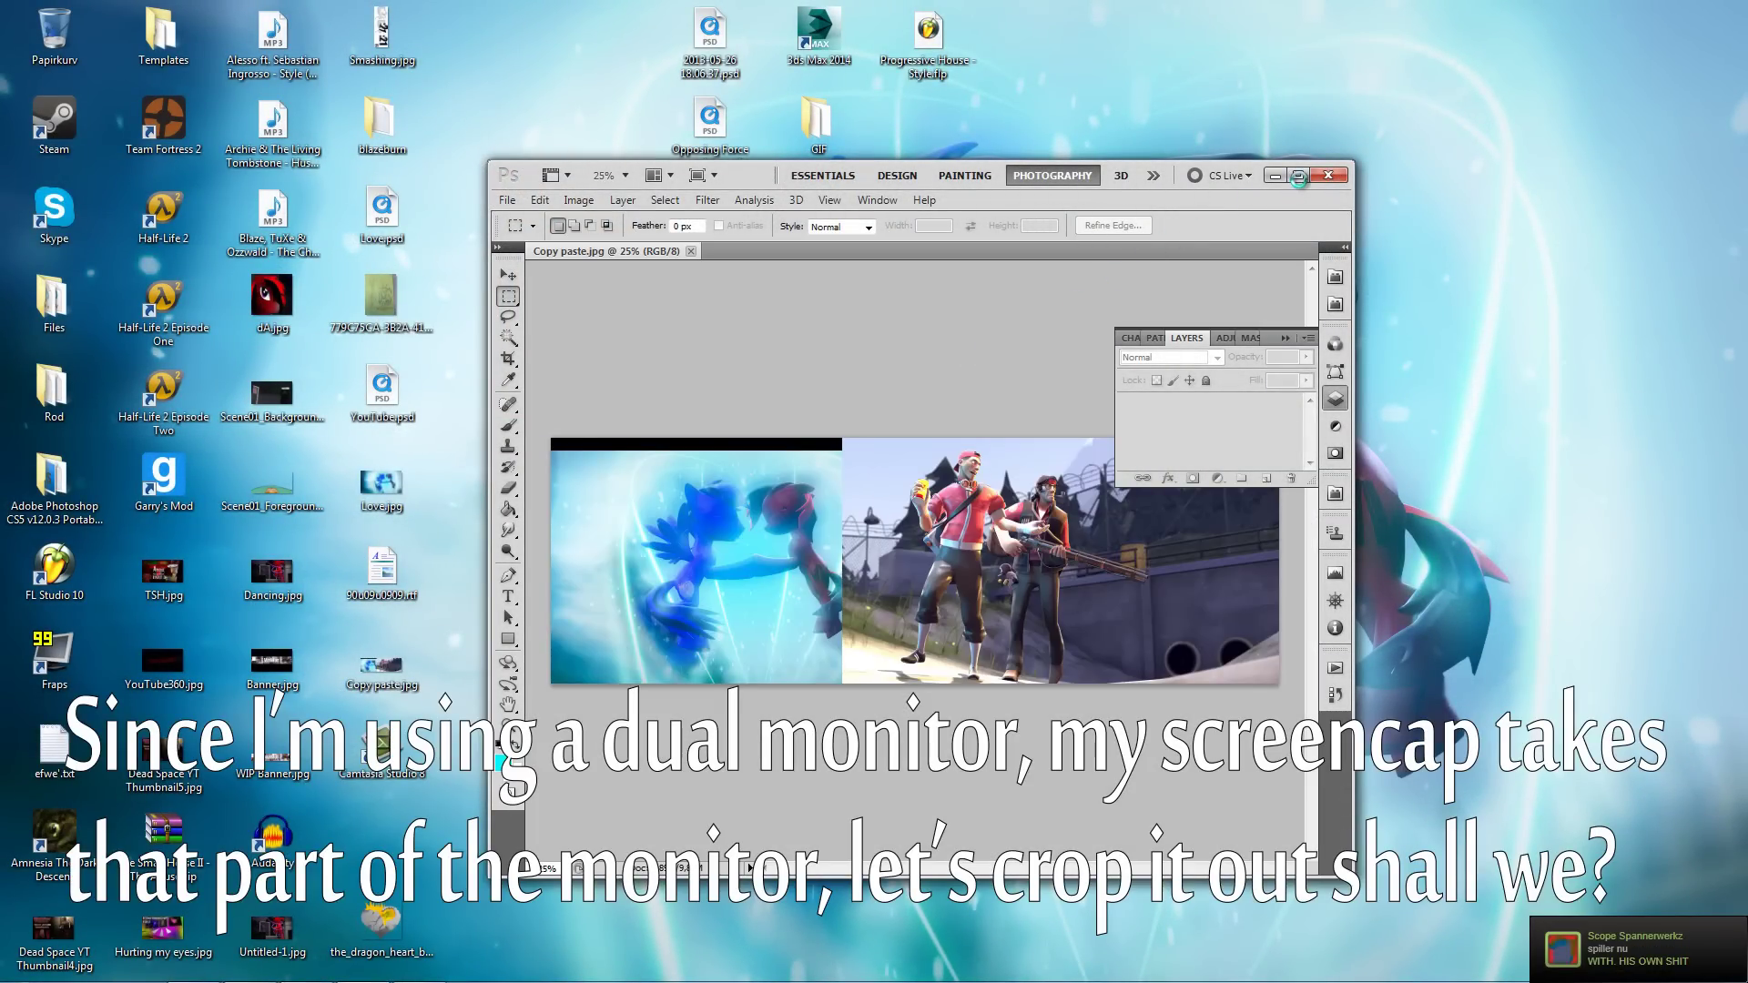
Step: Maximize Photoshop and create a white 1920 × 1080 pixel RGB document at 72 pixels/inch
click(1298, 176)
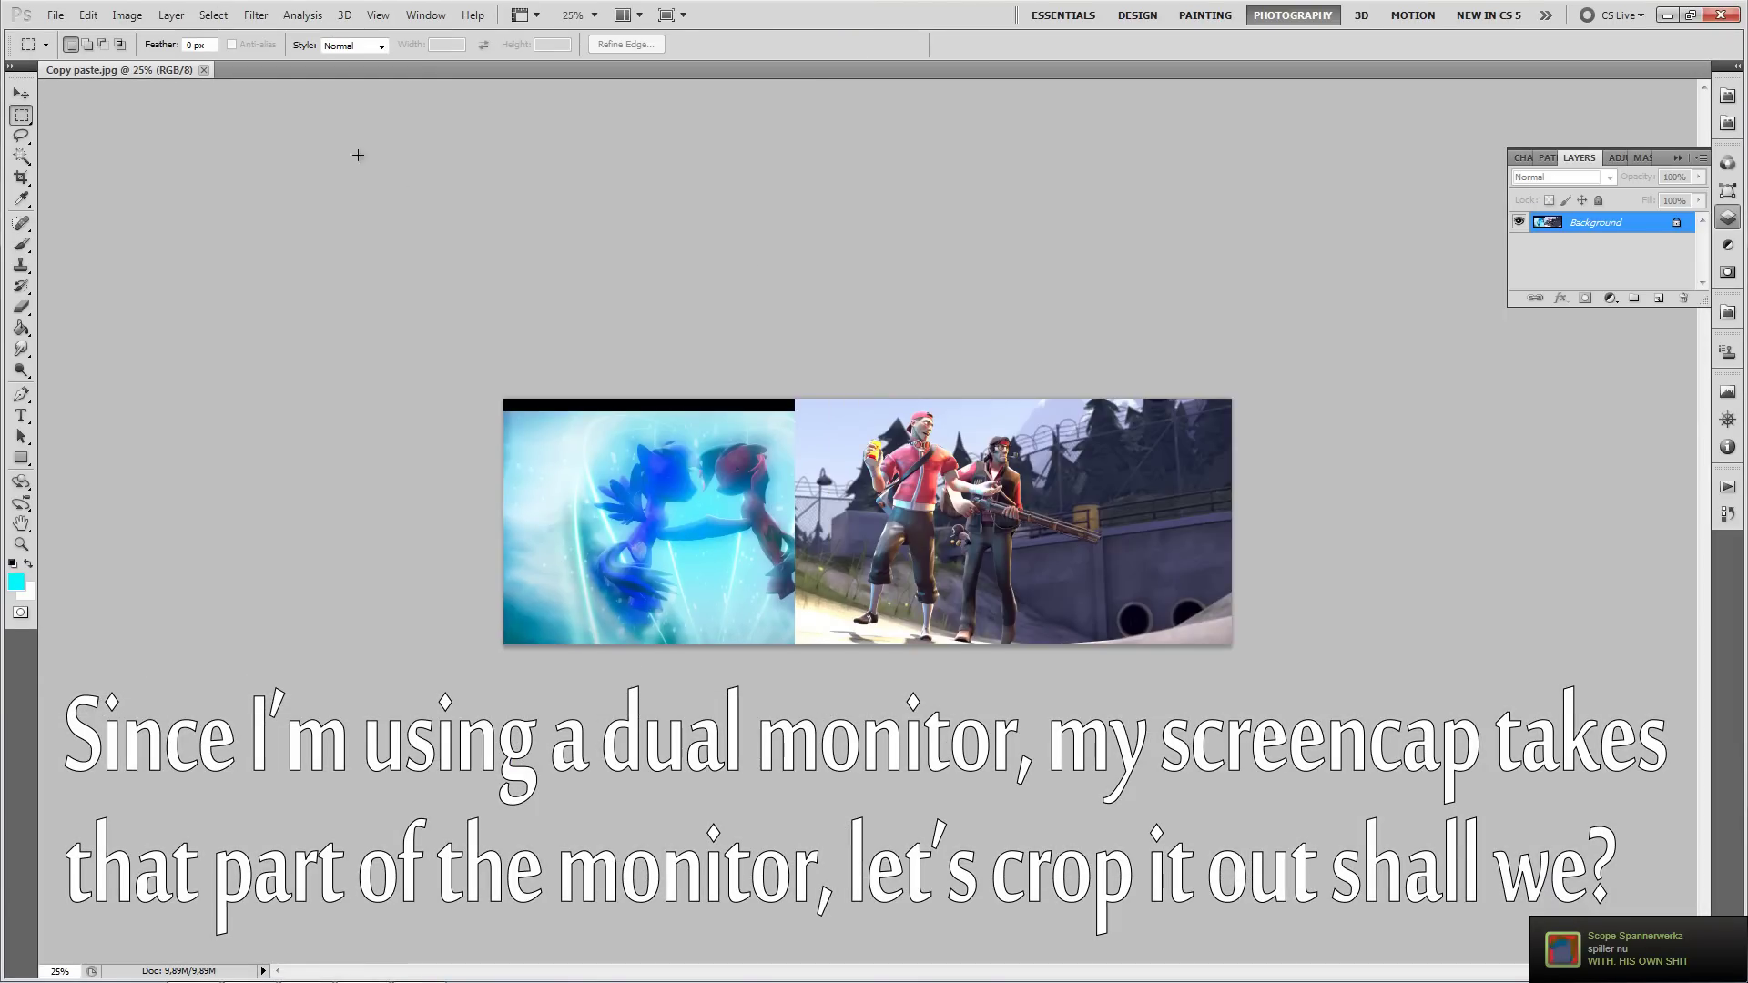
click(57, 15)
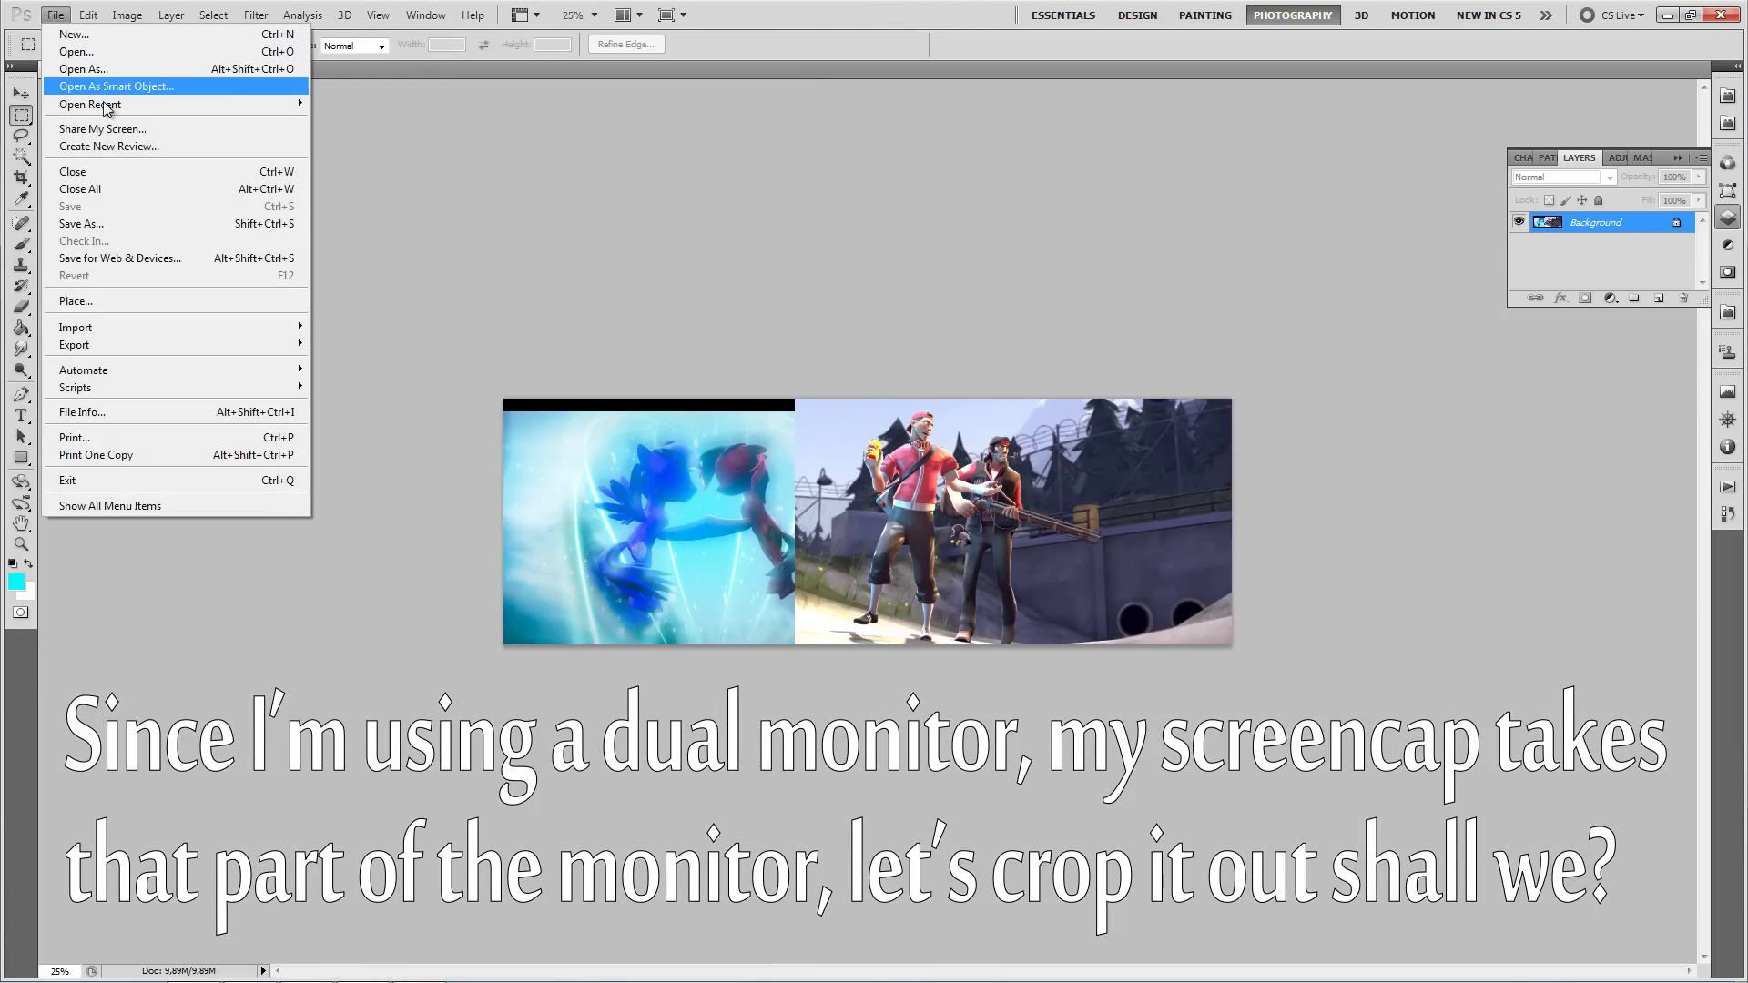
key(Escape)
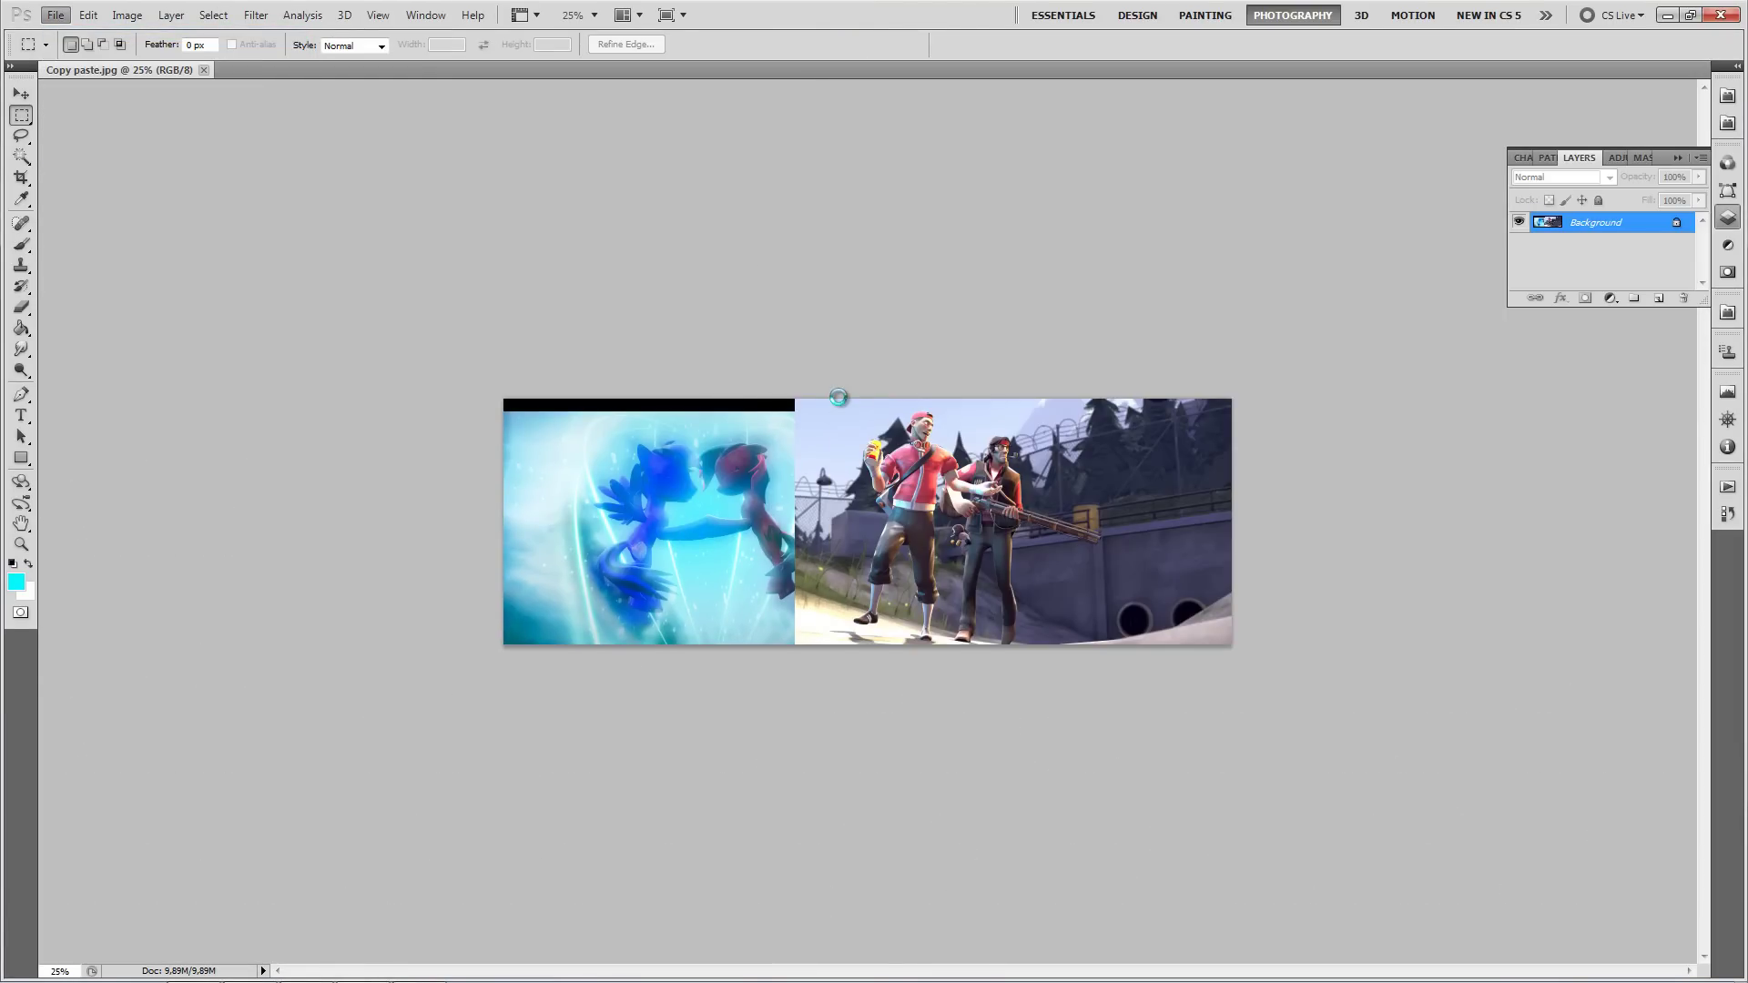
key(ctrl+n)
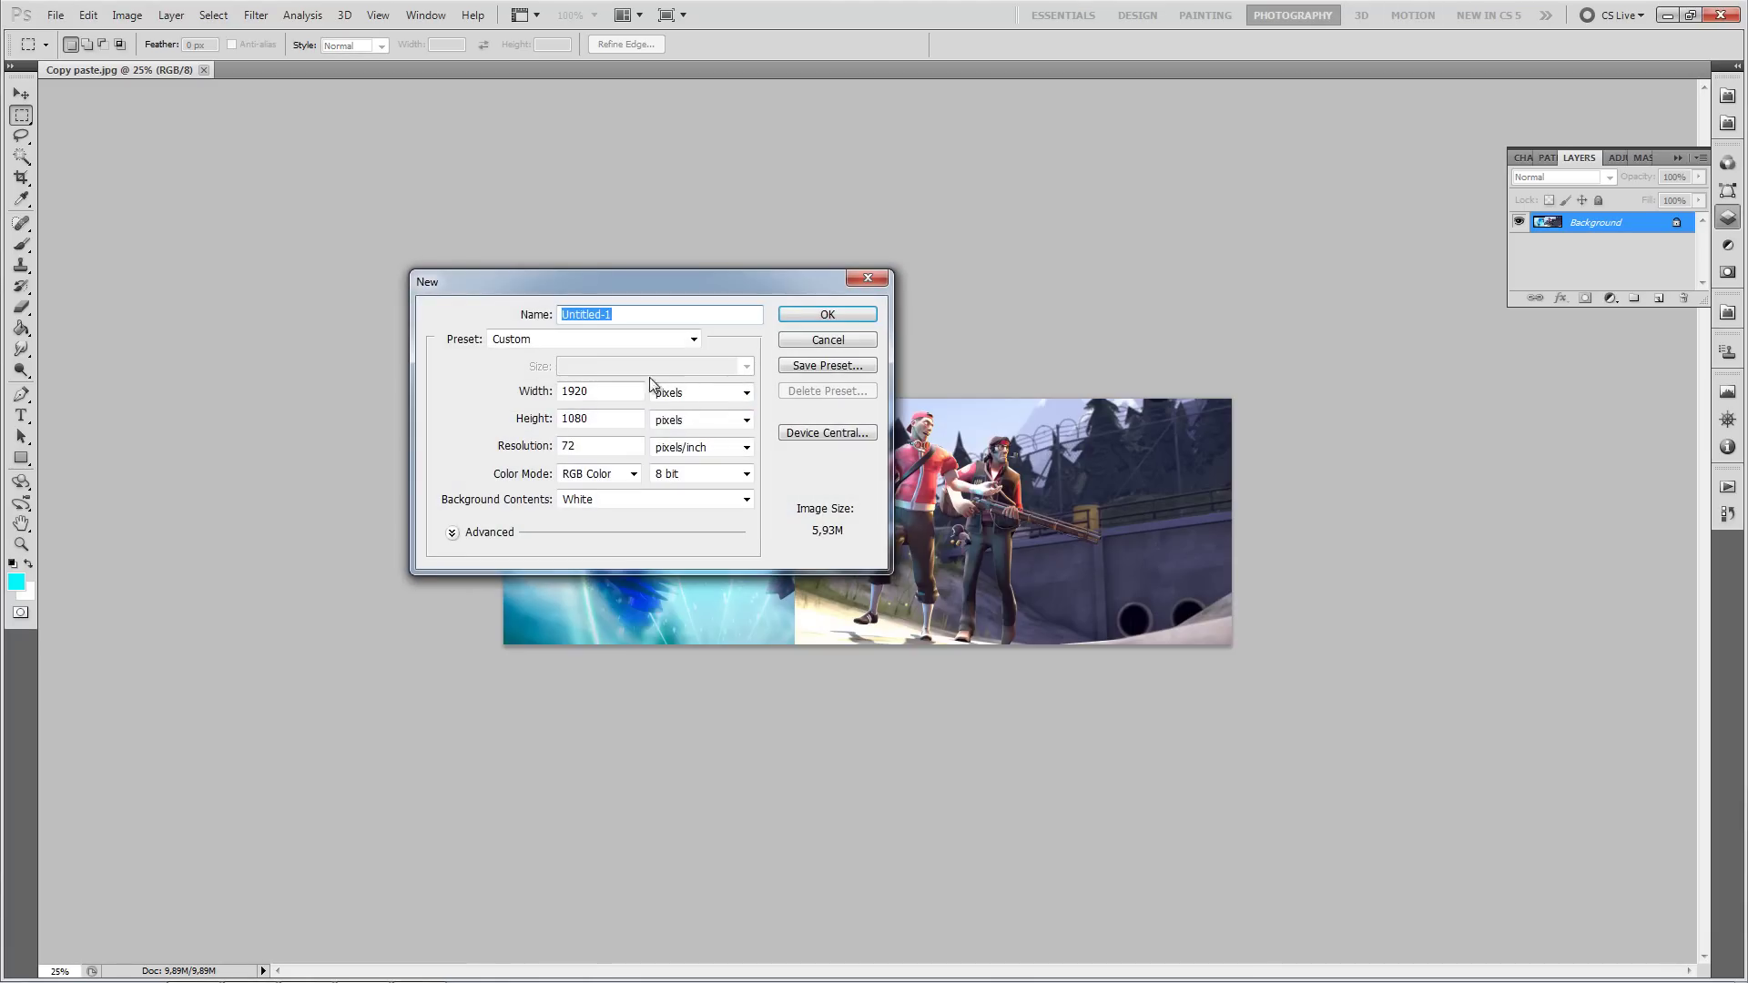
click(828, 315)
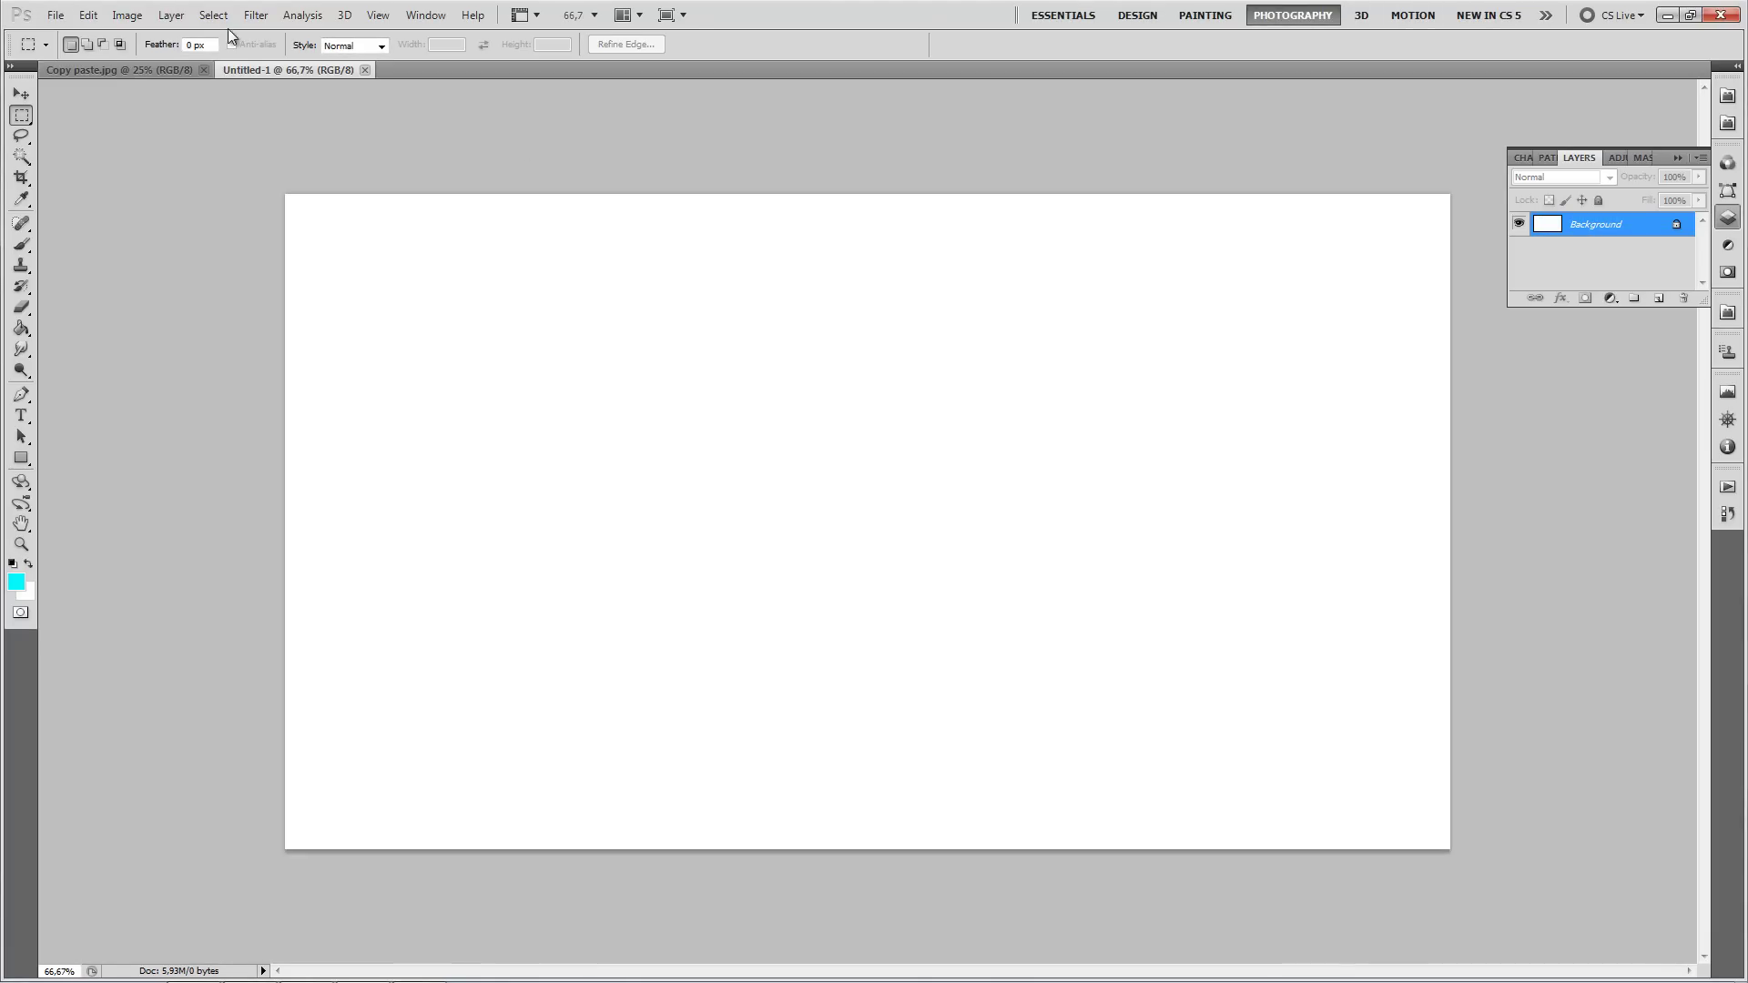
Step: Copy the whole Copy paste.jpg image into the new document and move it so the game scene fills the canvas
click(141, 70)
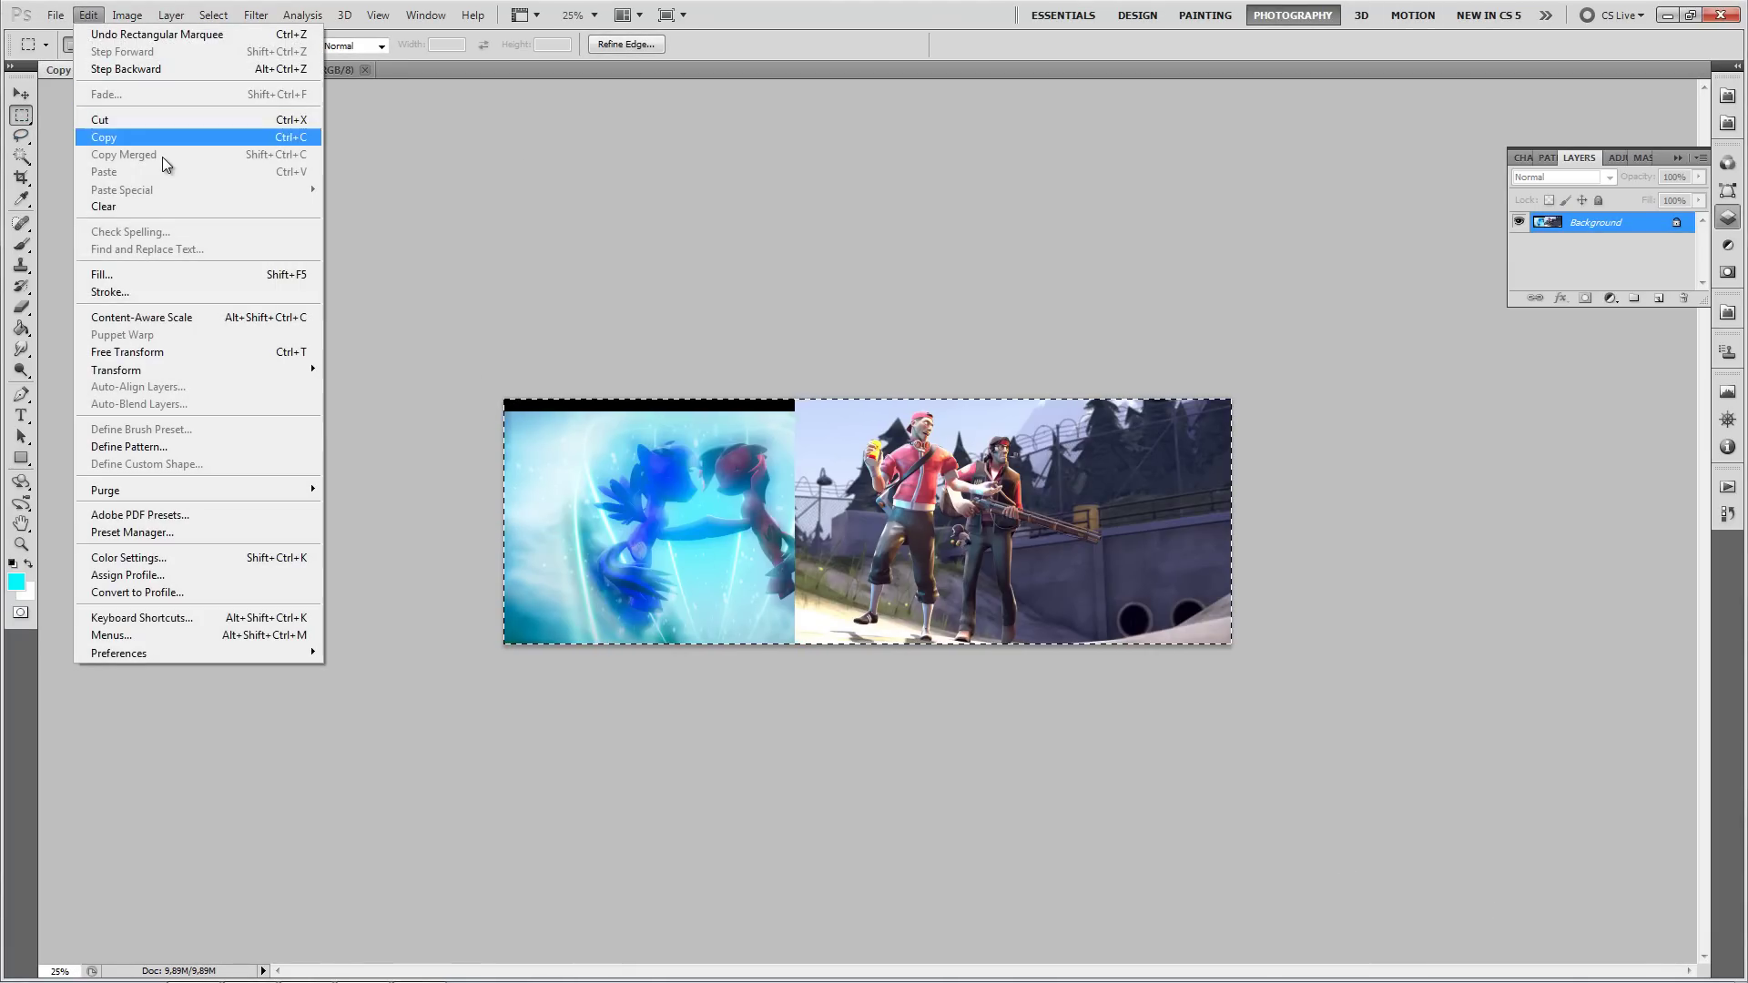
click(88, 15)
click(162, 137)
click(288, 71)
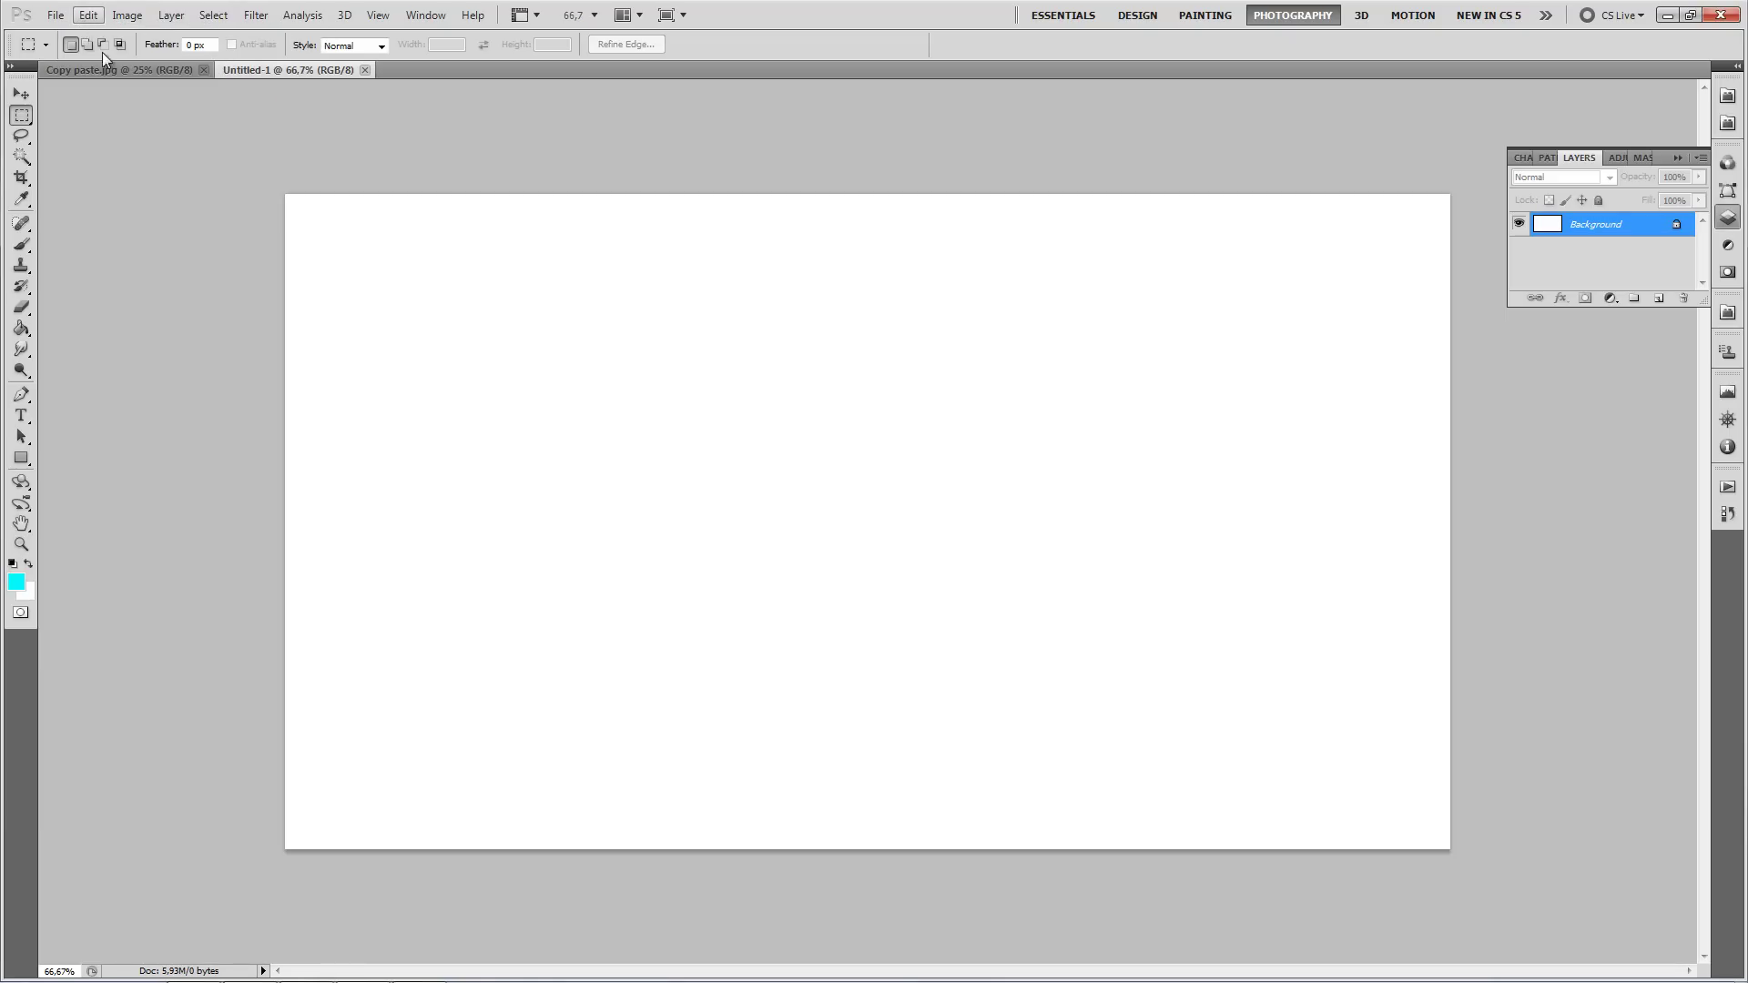
click(88, 15)
click(145, 169)
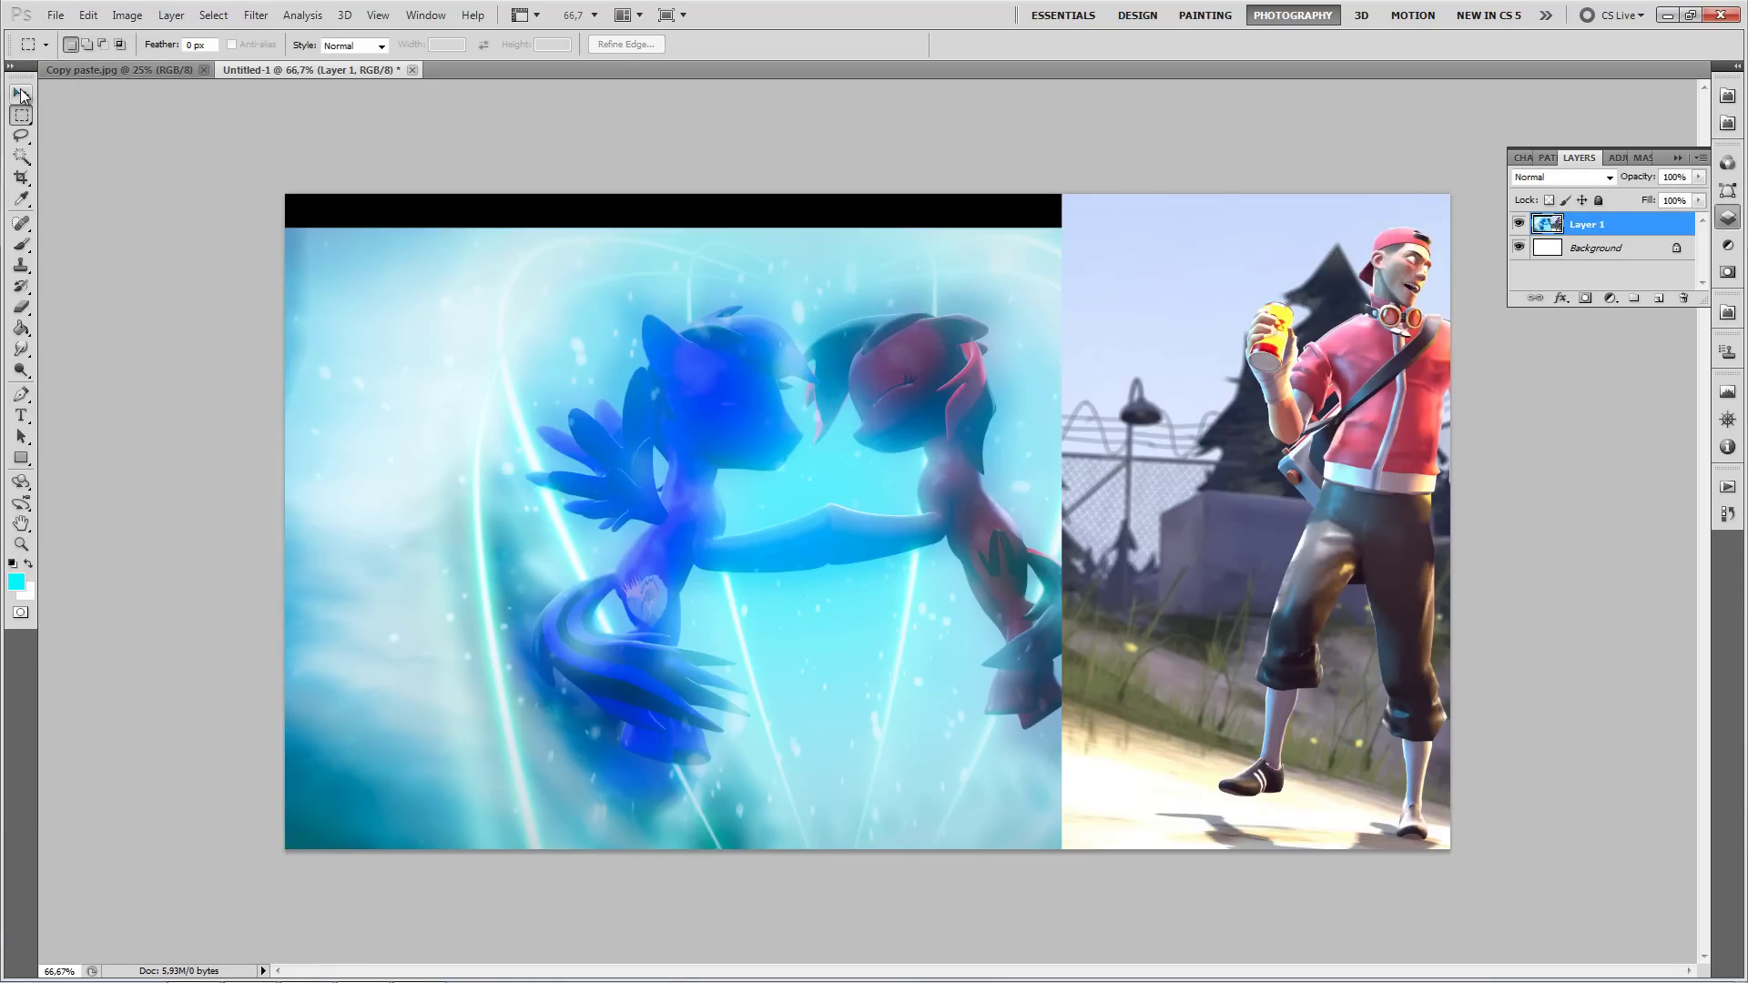
click(22, 94)
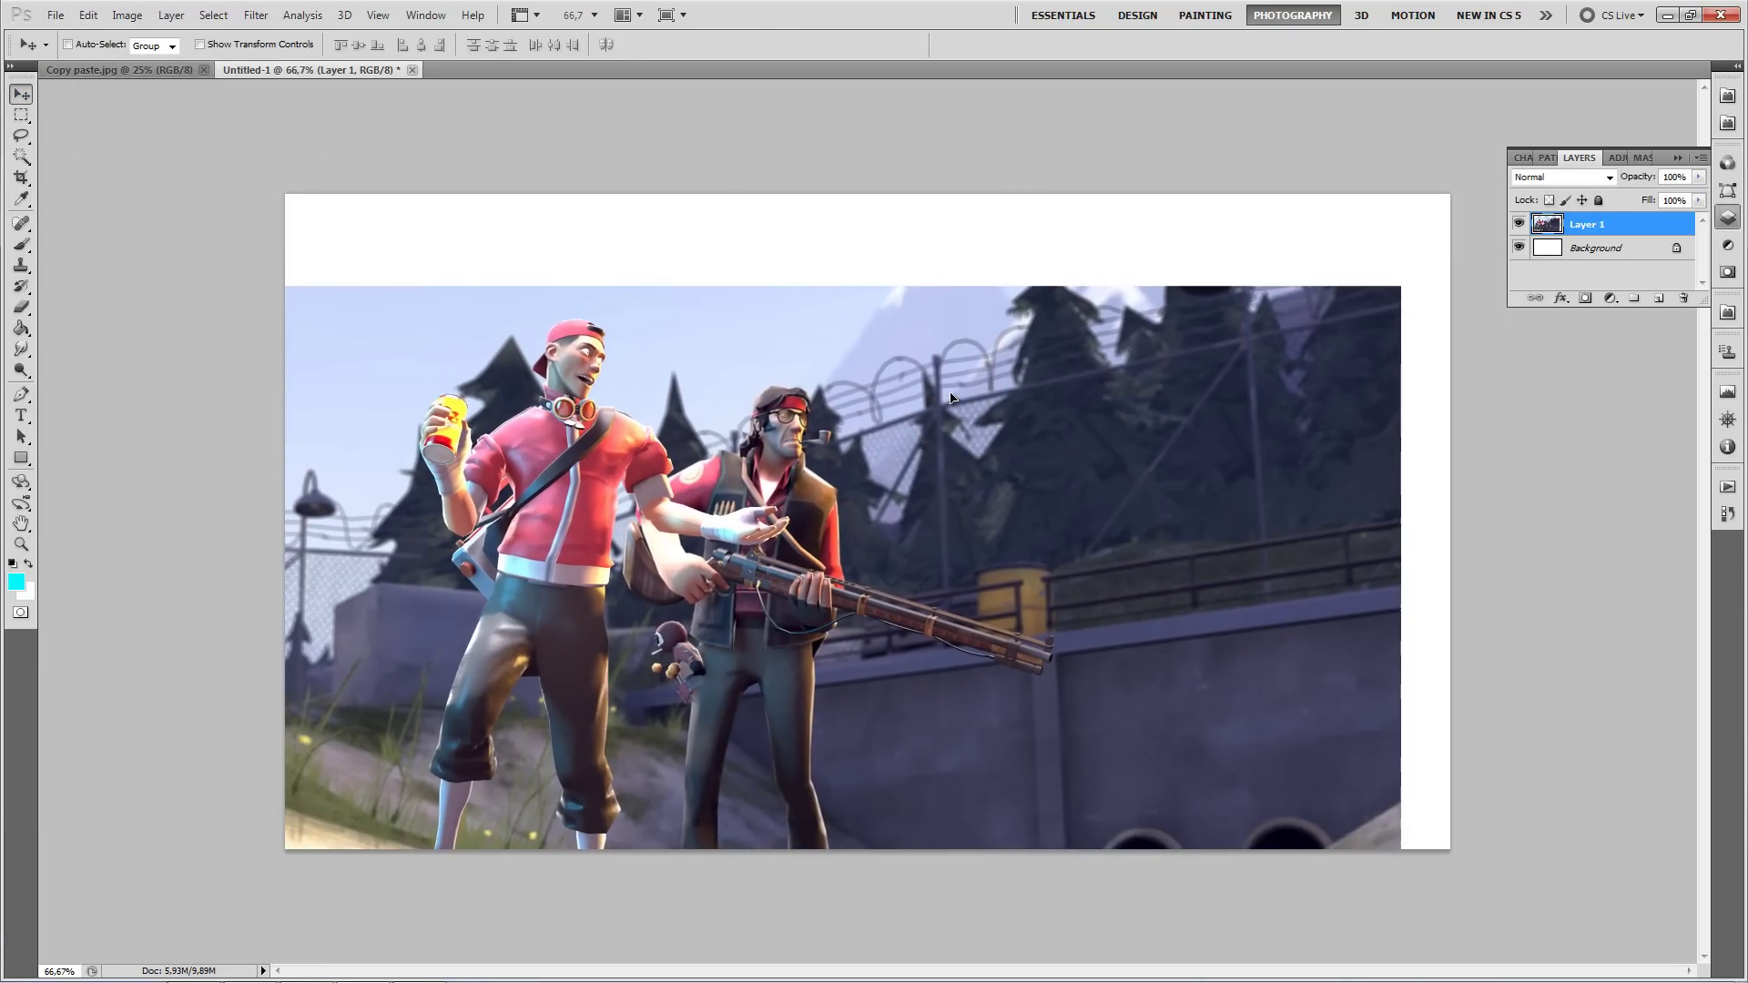
drag(950, 398, 1000, 306)
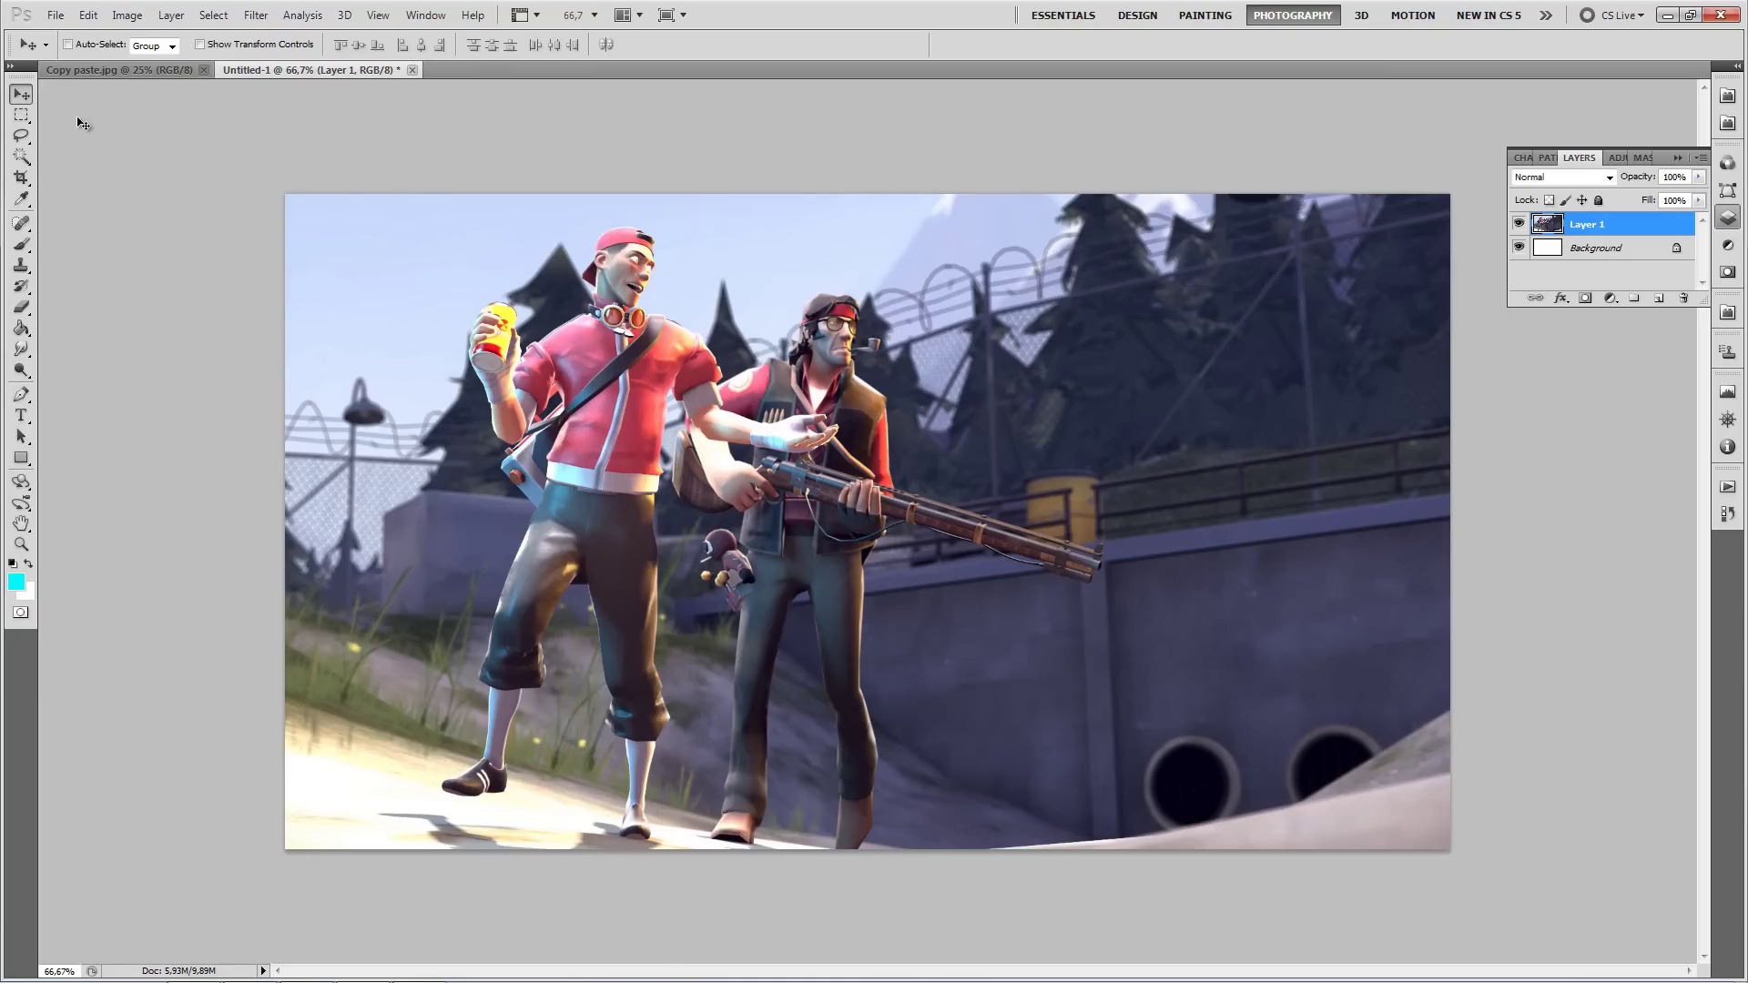
Step: Select the full canvas area of the moved screenshot, then copy and paste it as a separate layer
click(21, 115)
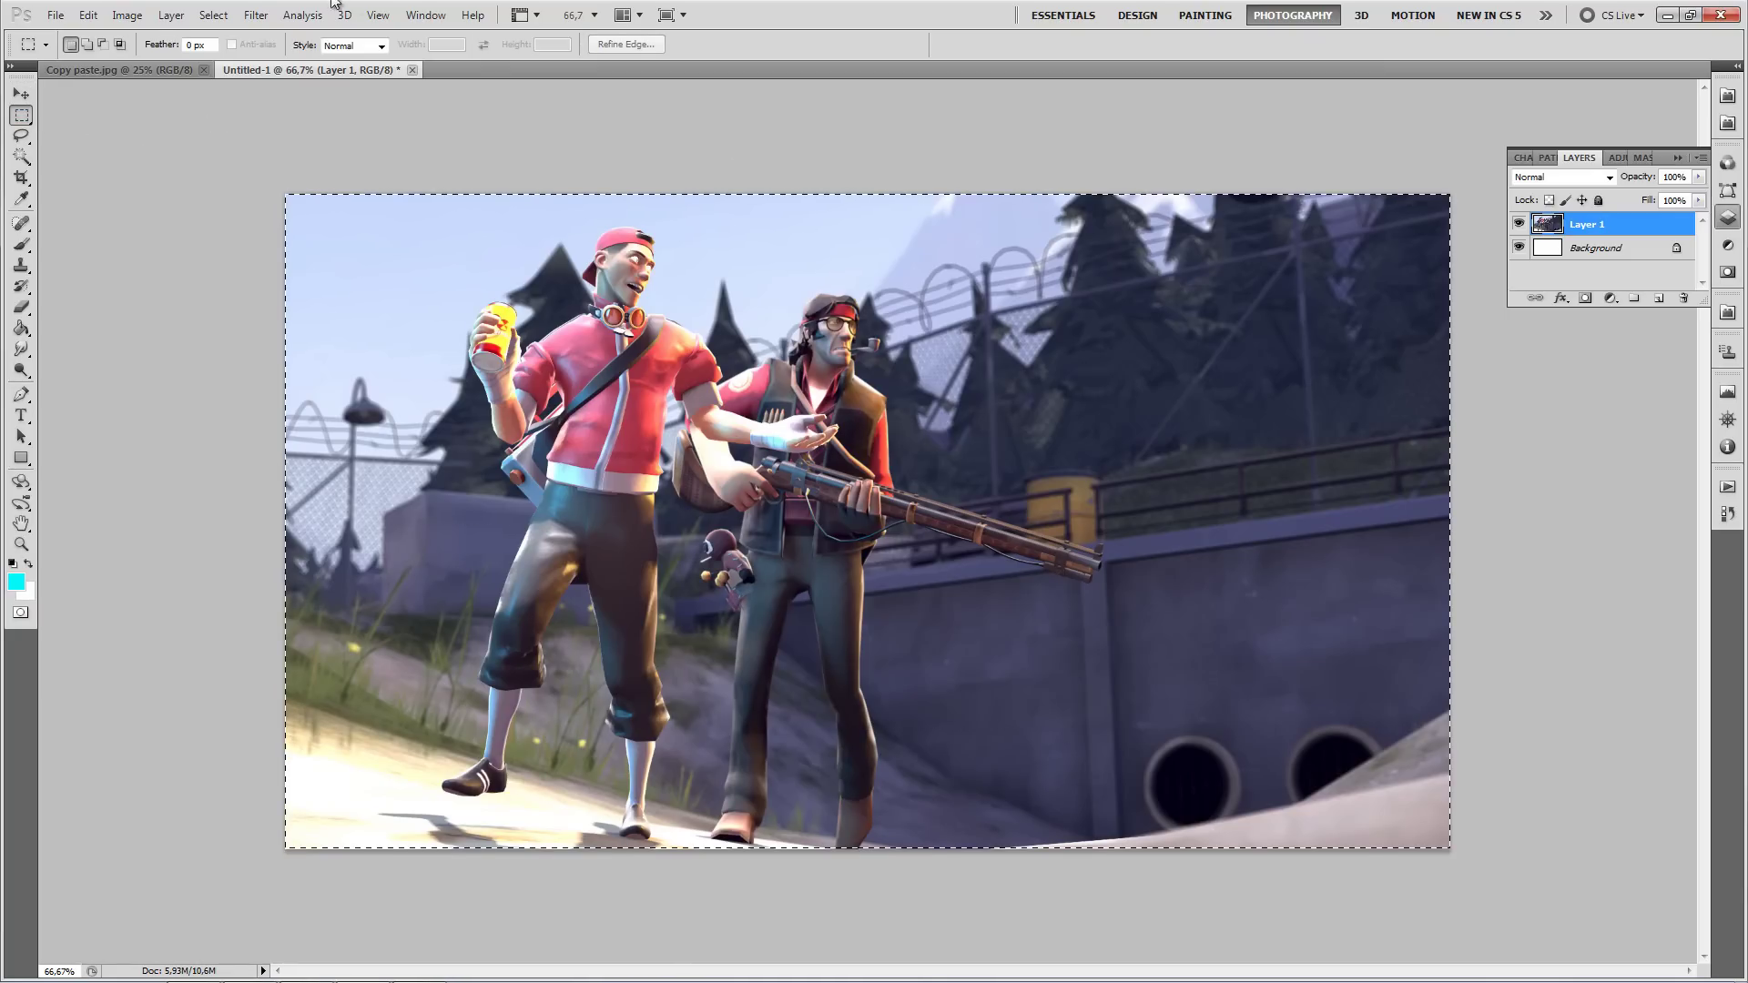
click(89, 14)
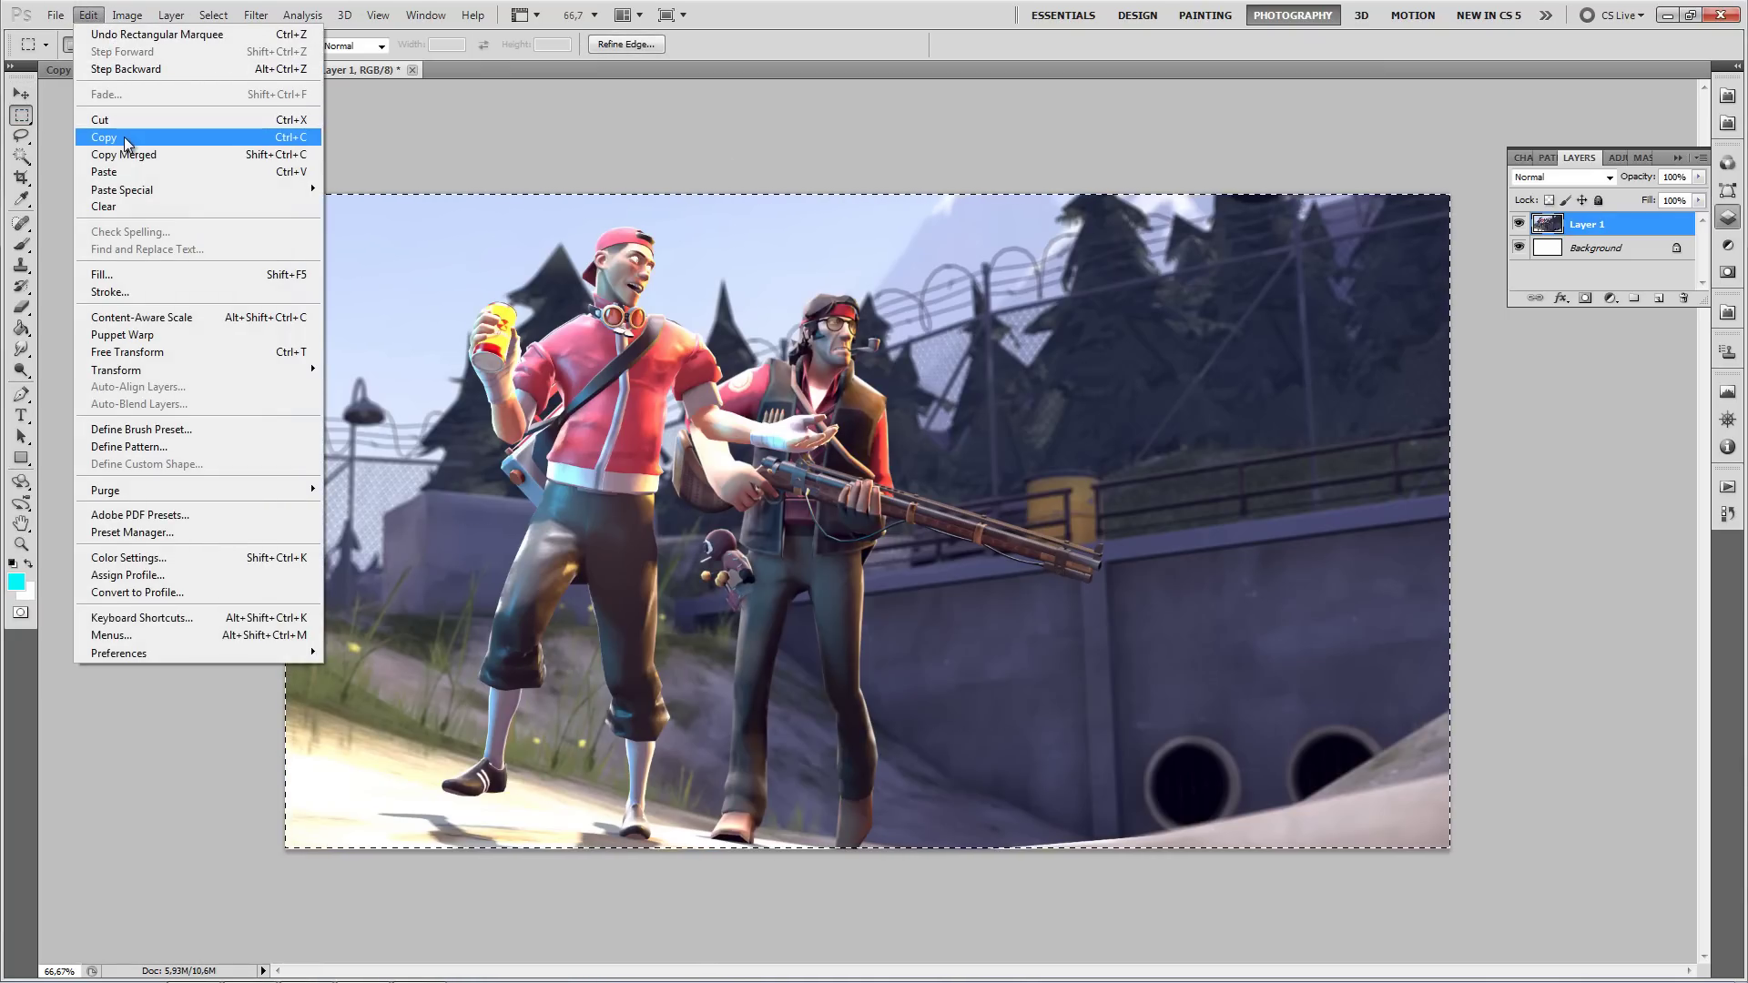
click(123, 137)
click(88, 15)
click(123, 173)
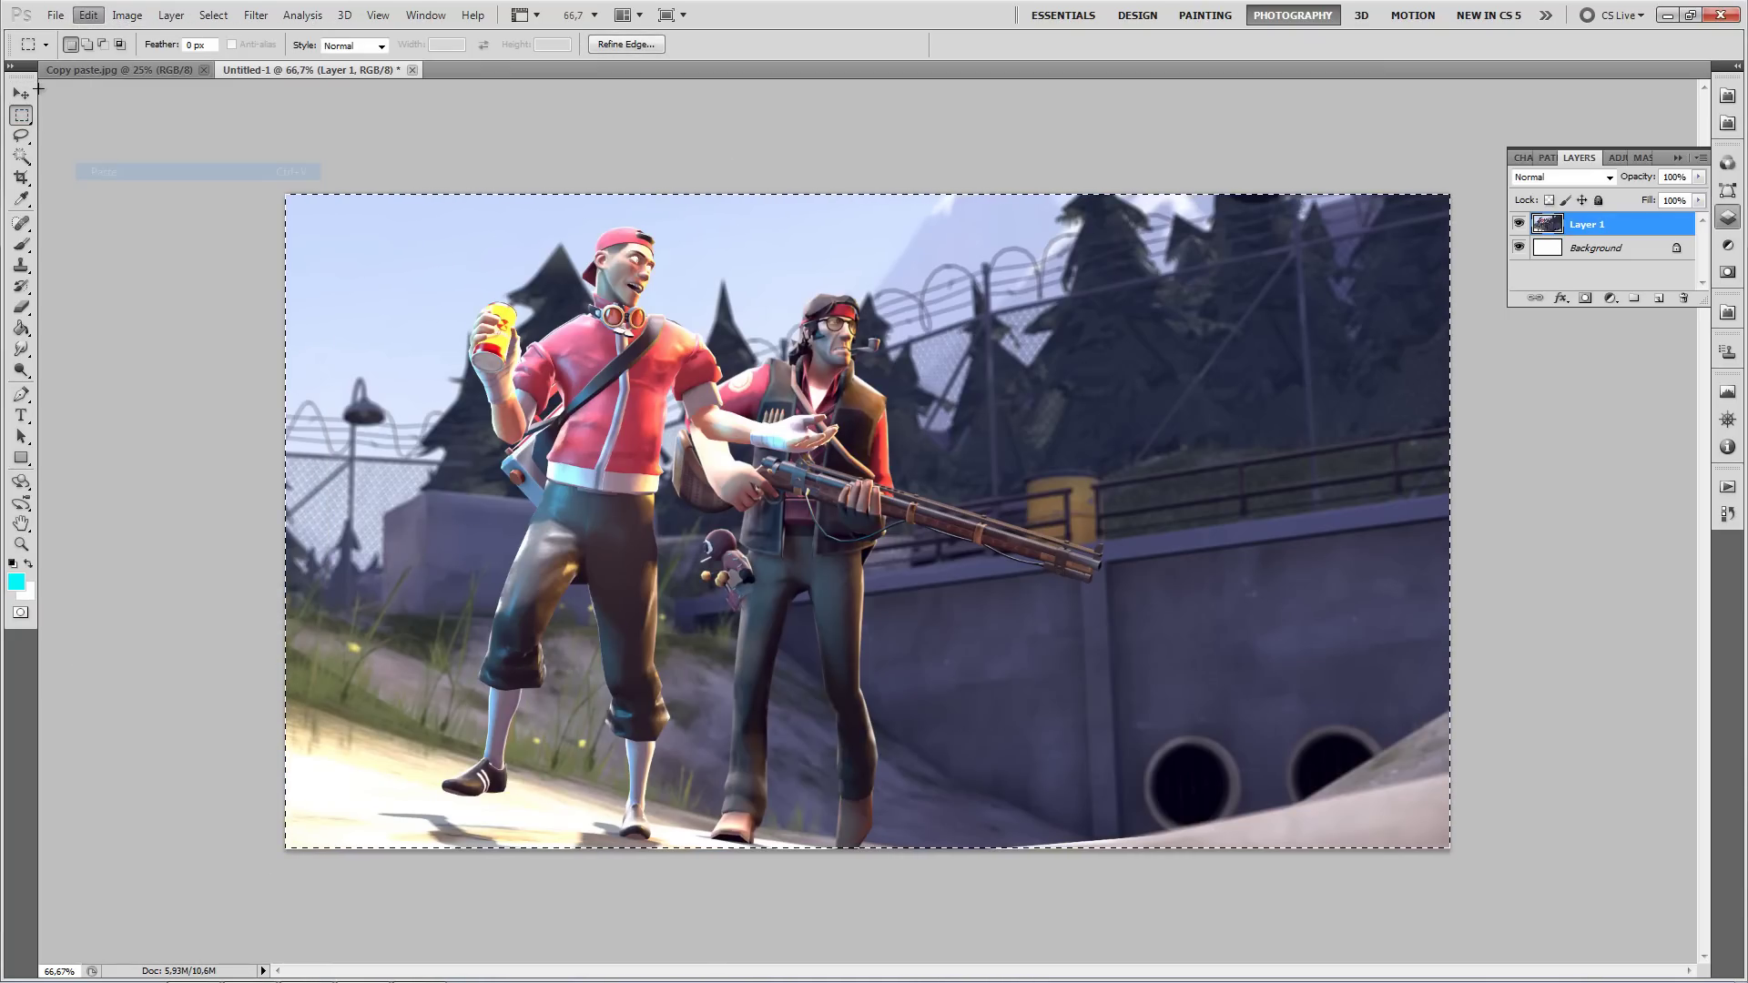
Step: Delete Layer 1 and the Background layer, keeping only the cropped scene layer aligned to the canvas
click(1620, 254)
key(Delete)
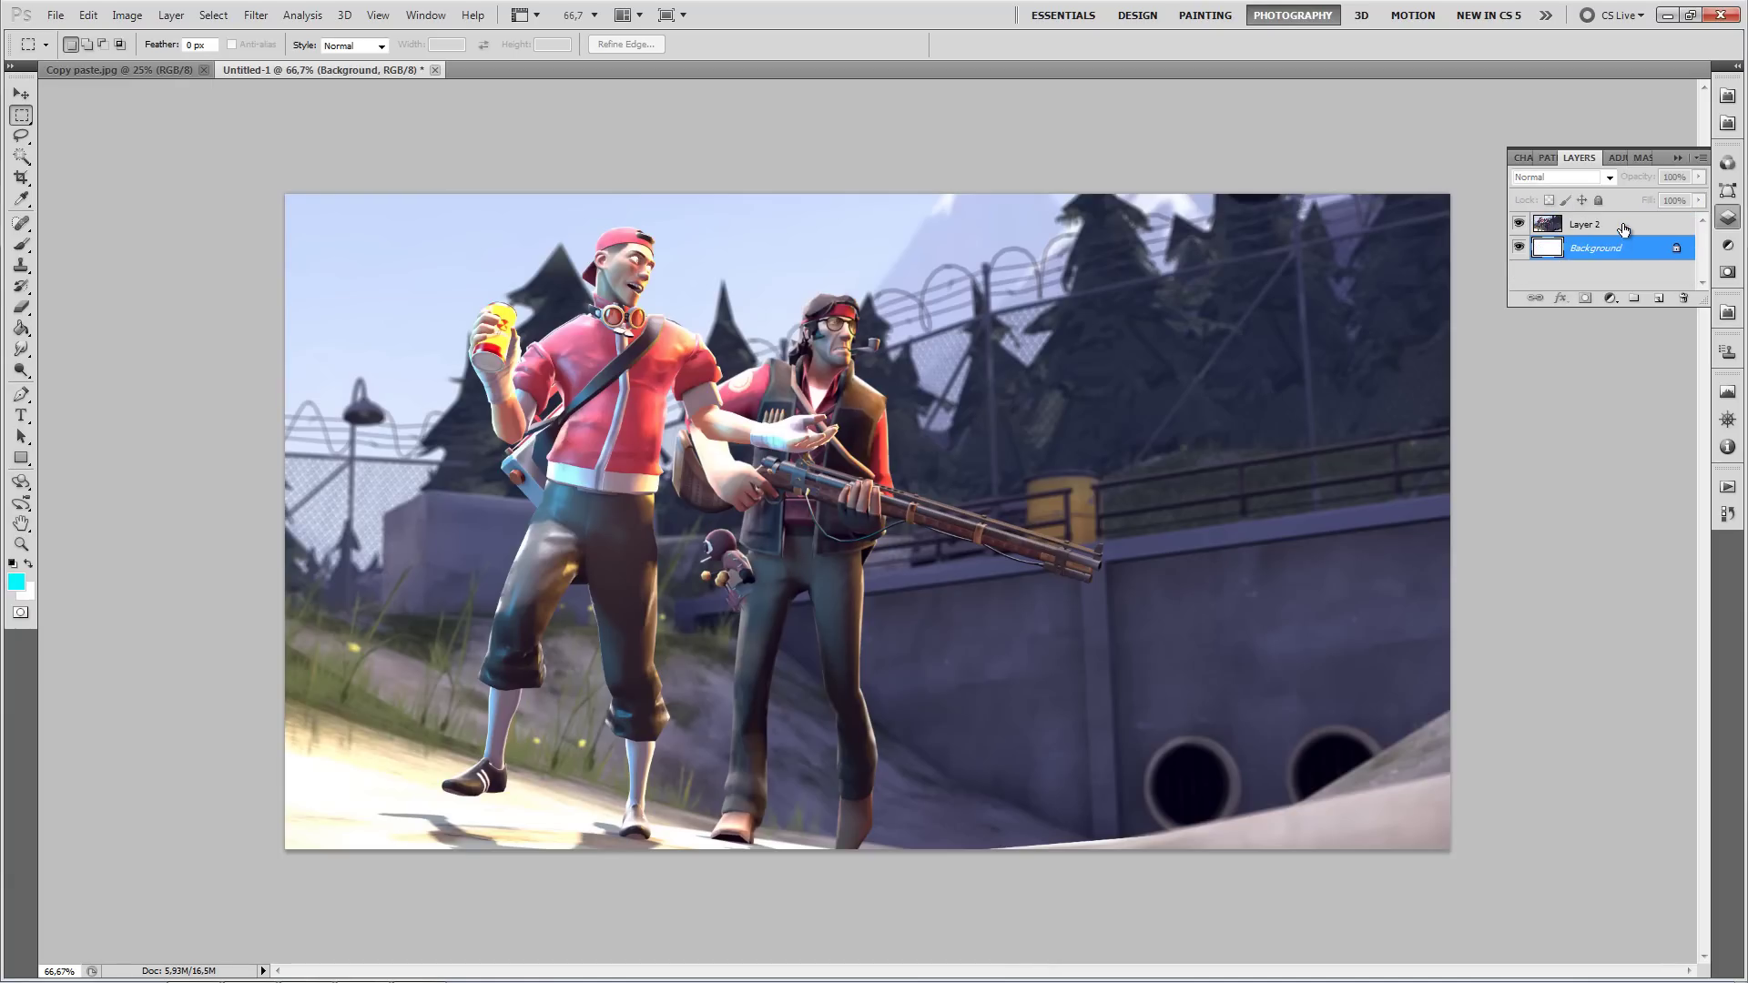
click(1625, 229)
click(1613, 250)
key(Delete)
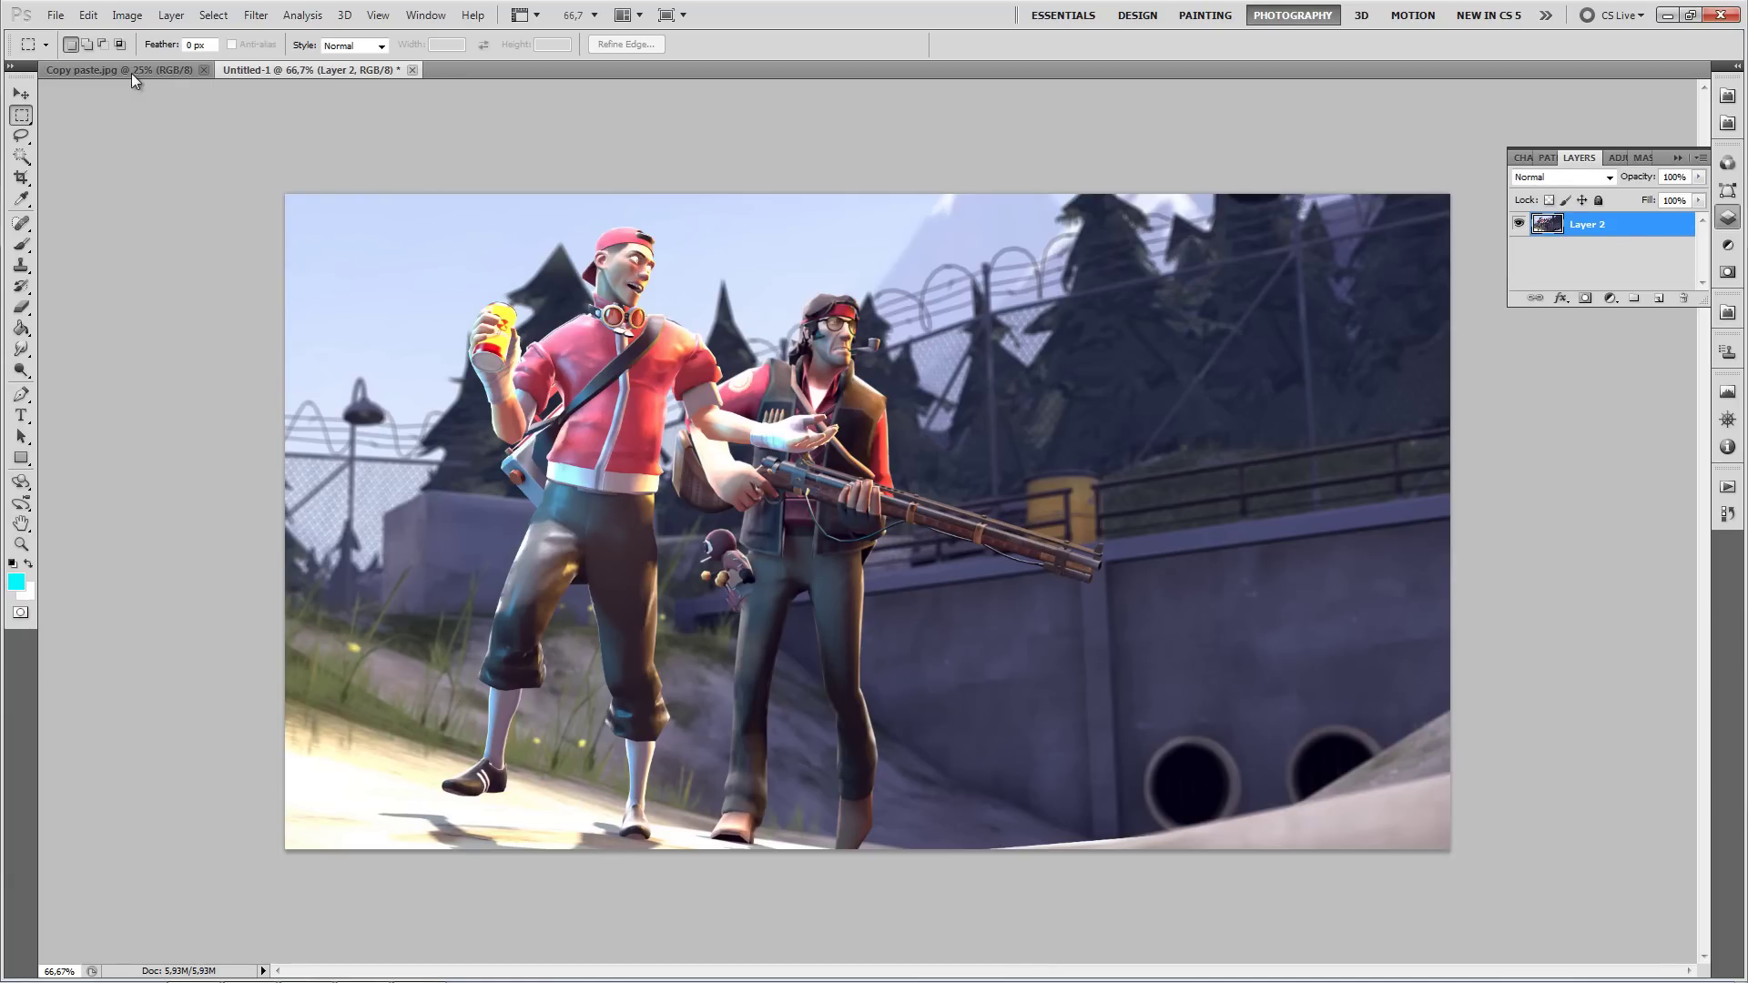
click(21, 94)
drag(564, 364, 619, 352)
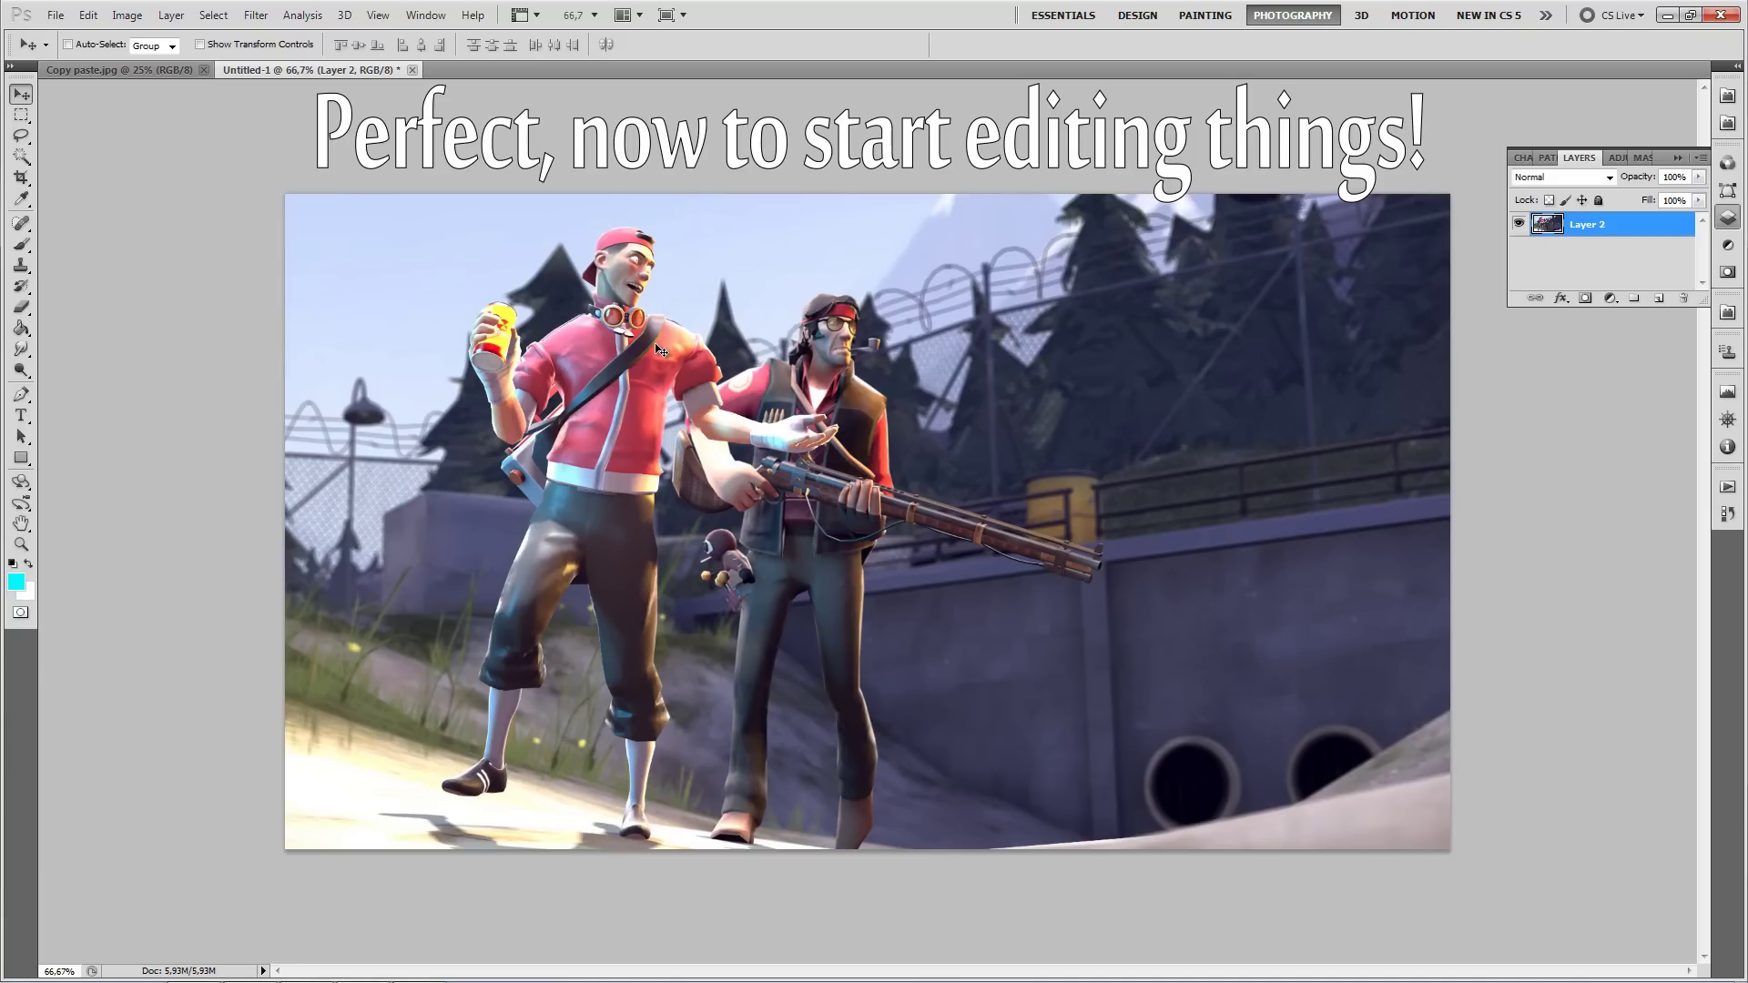
Step: Duplicate Layer 2 and set the copy's blend mode to Screen
right_click(1614, 226)
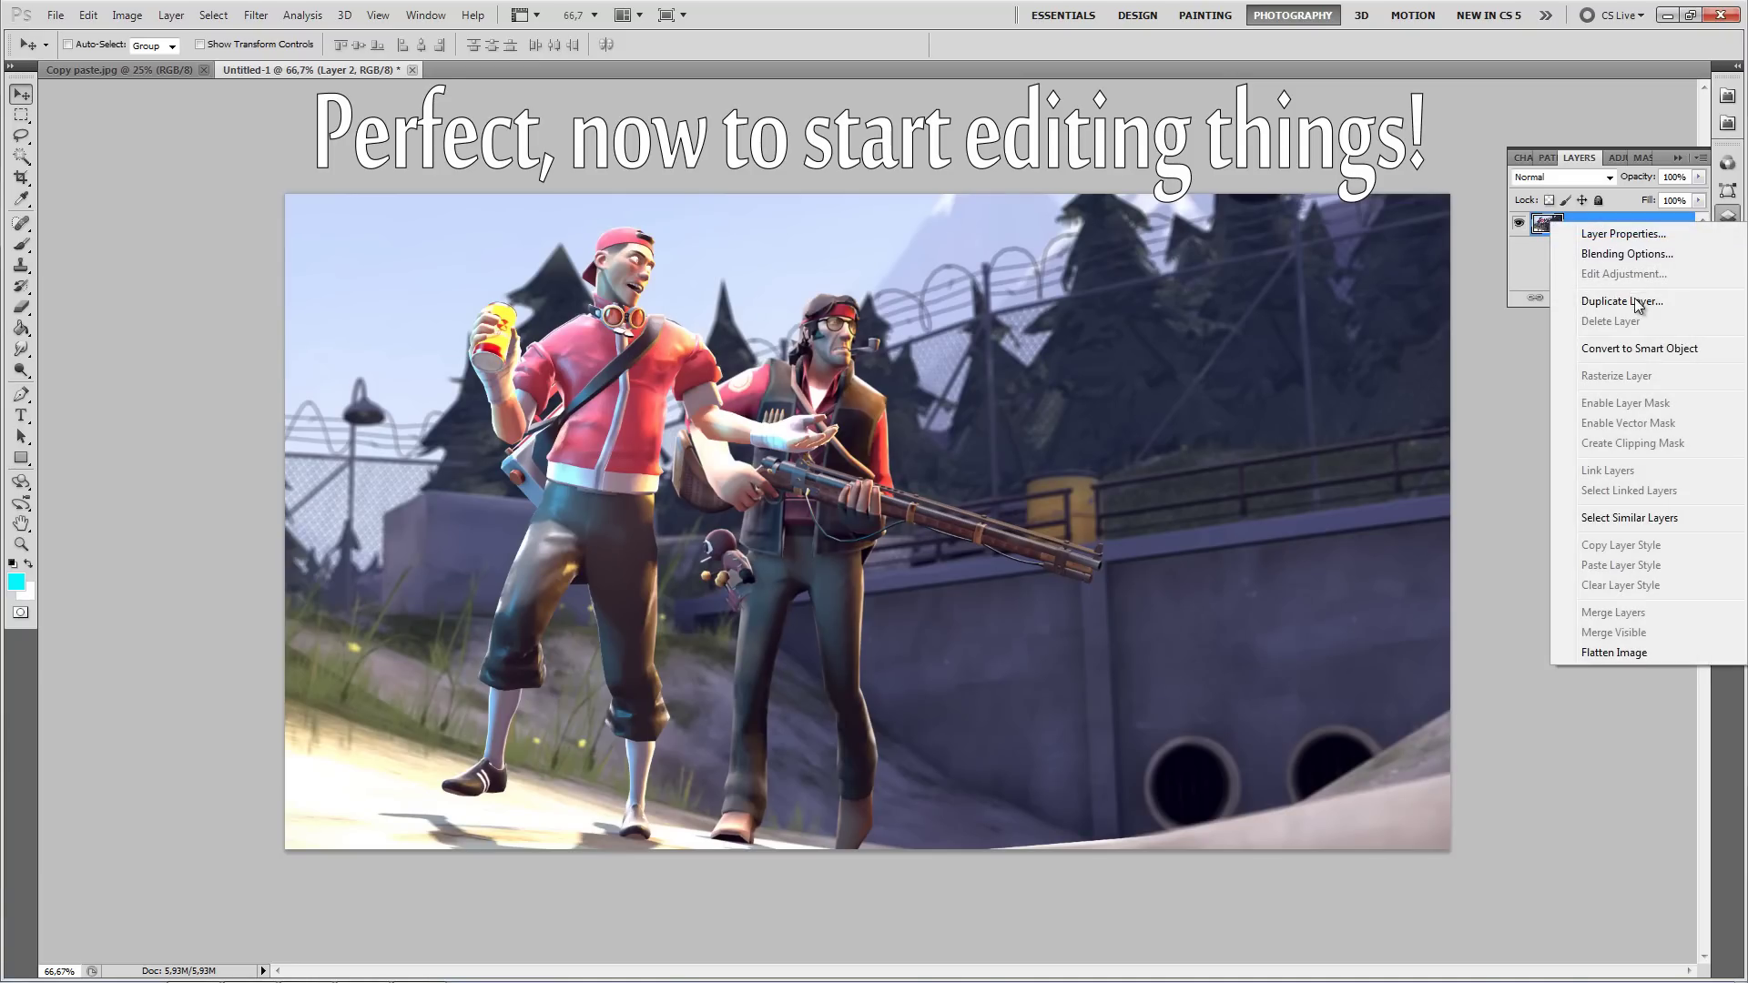
click(1593, 302)
key(Return)
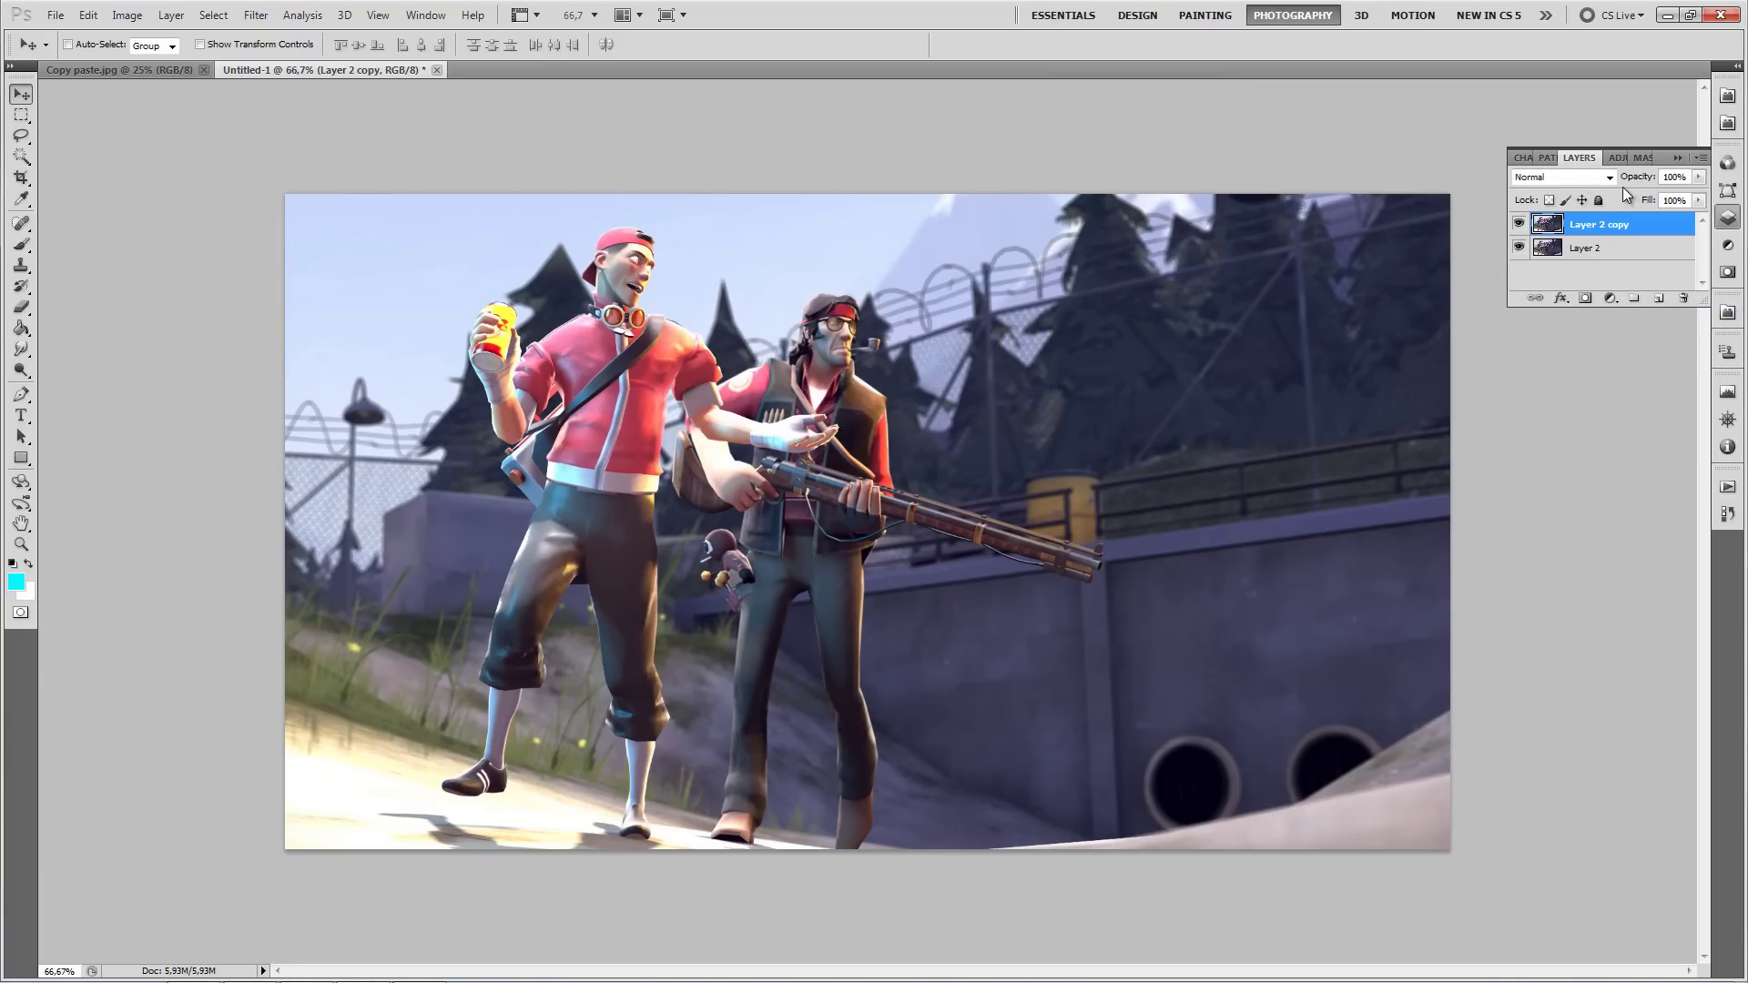
click(1561, 176)
click(1547, 342)
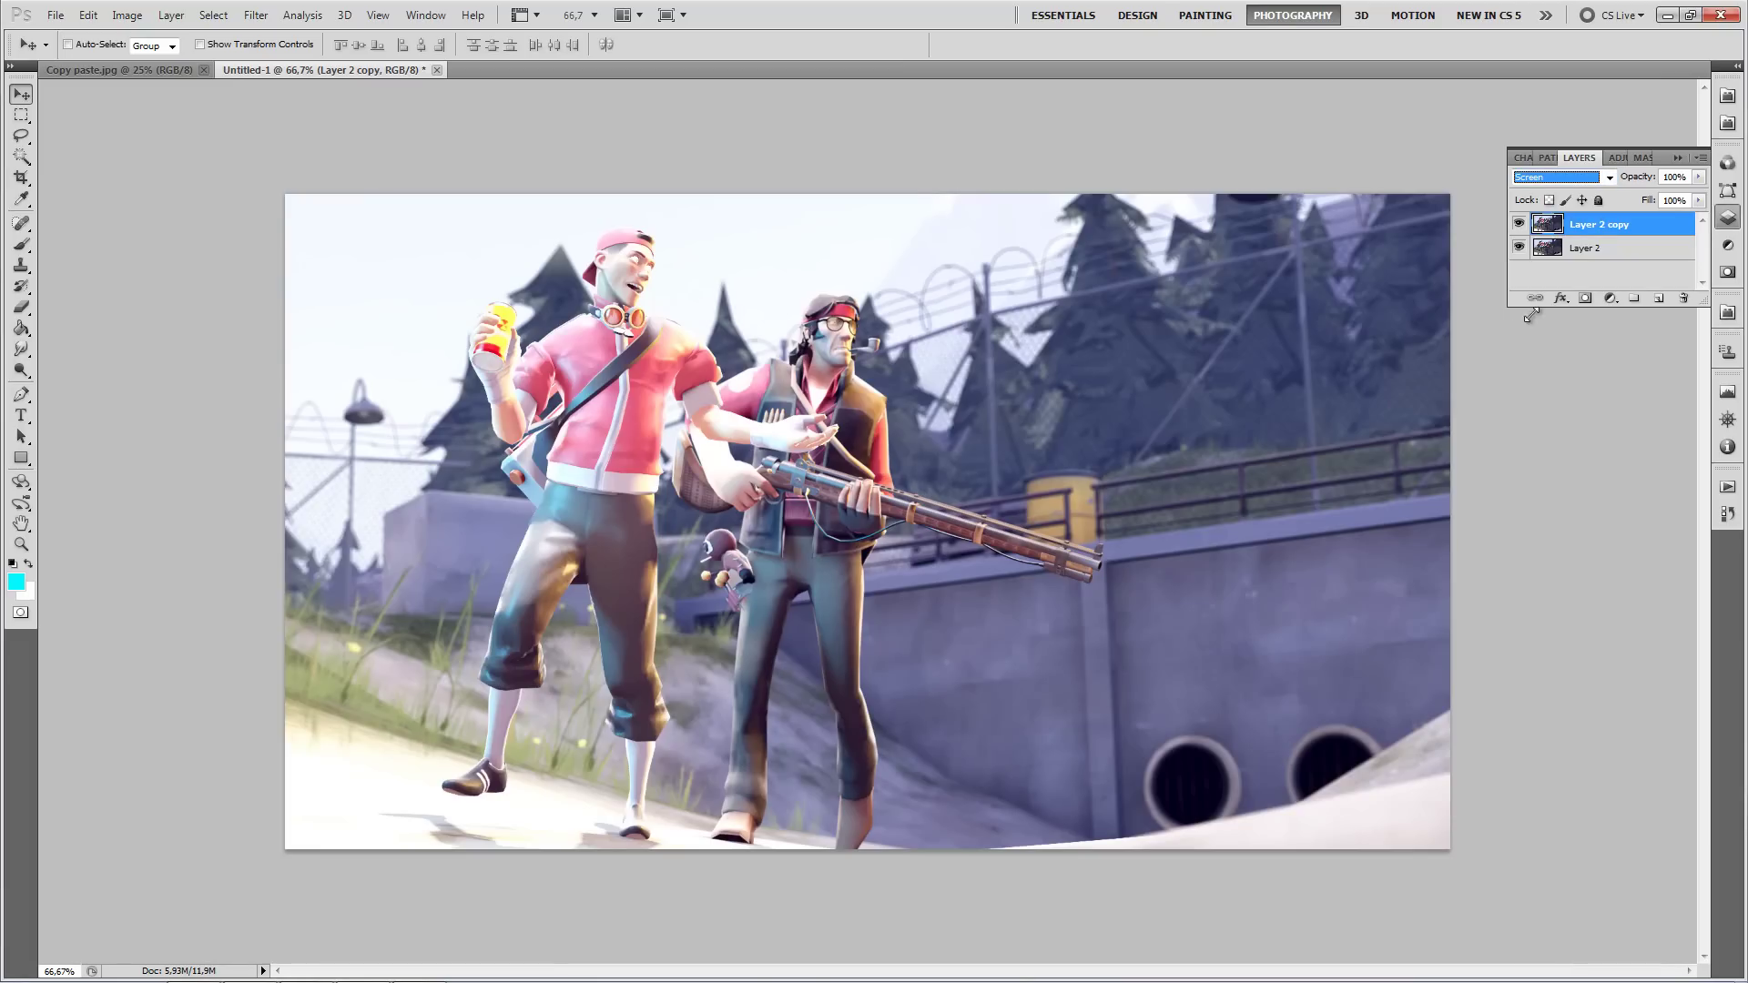
Step: Apply a Good-quality Zoom Radial Blur with amount 100 to Layer 2 copy and set its fill to 95%
click(255, 15)
mouse_move(357, 182)
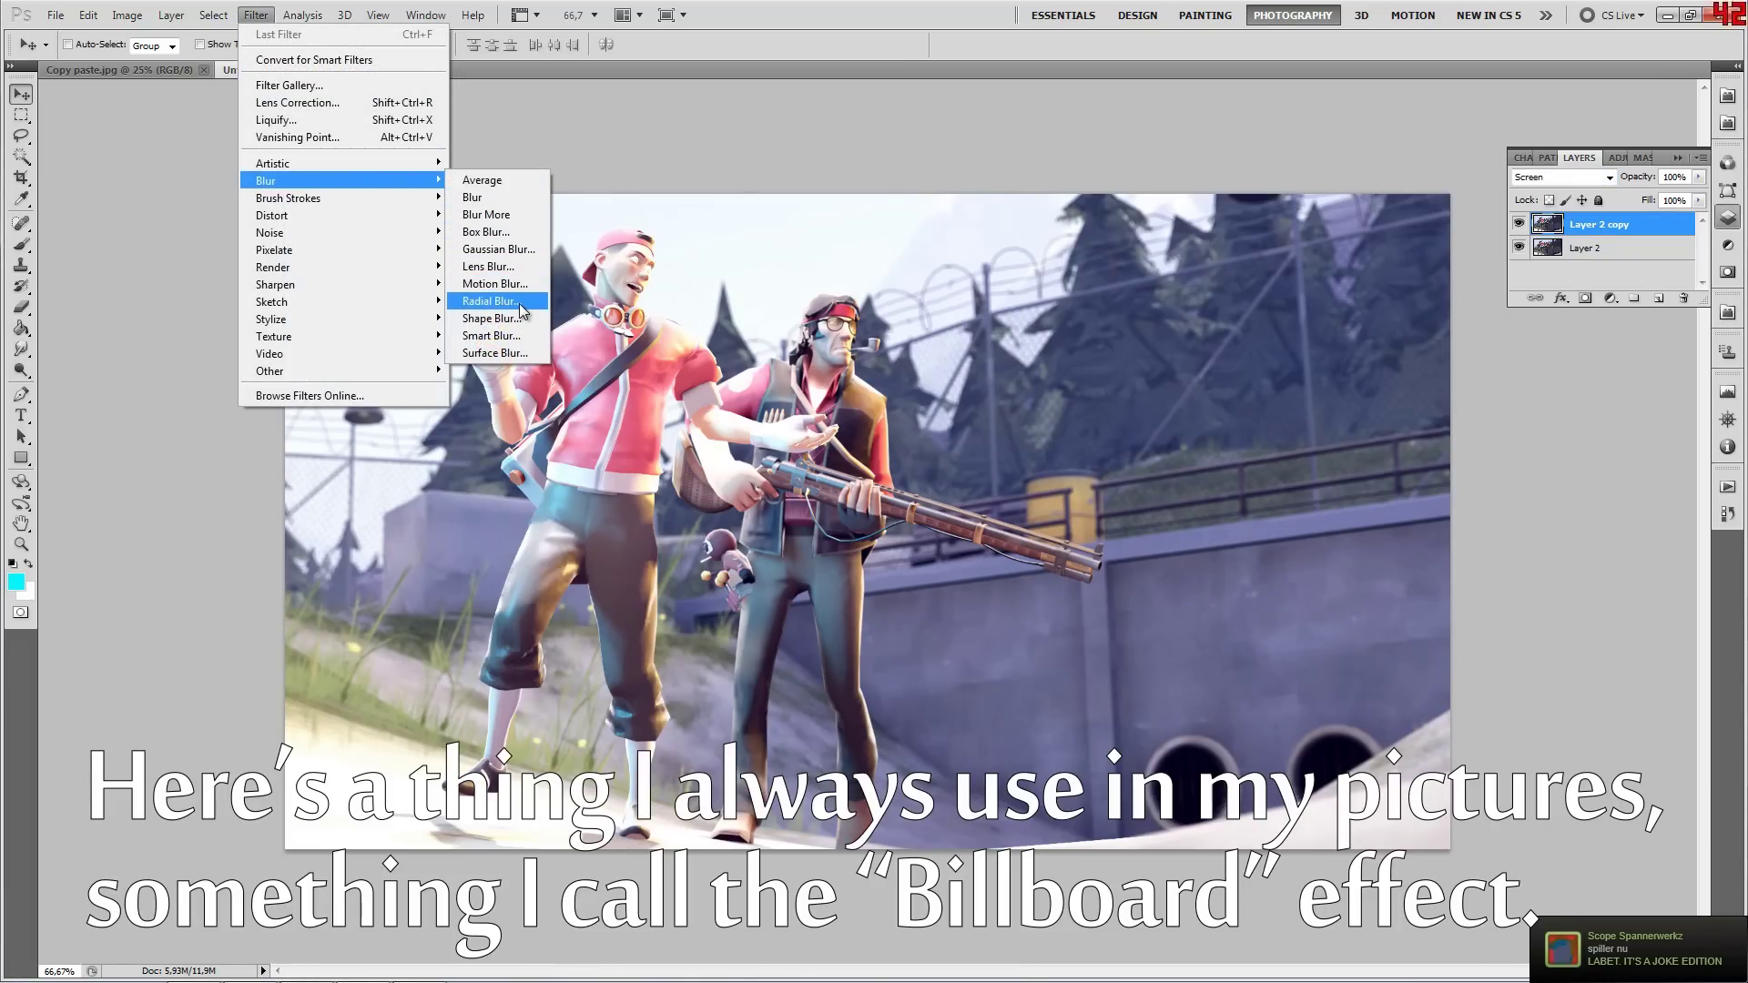
click(492, 301)
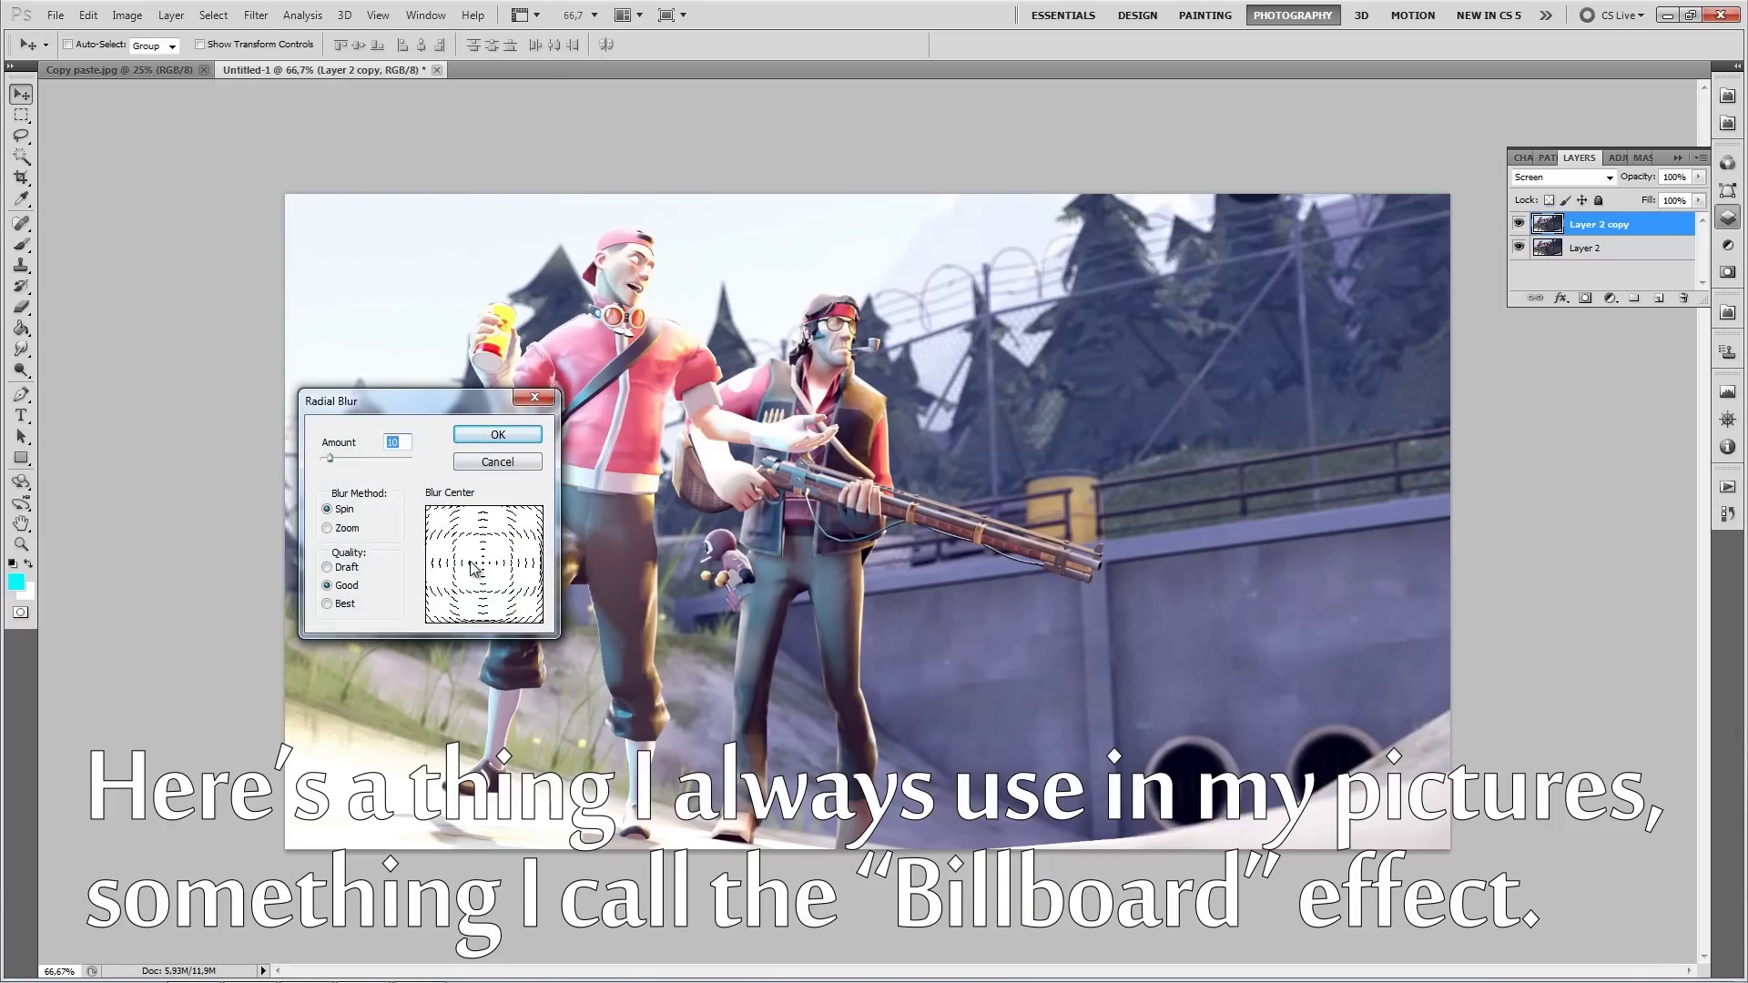
drag(363, 458, 446, 457)
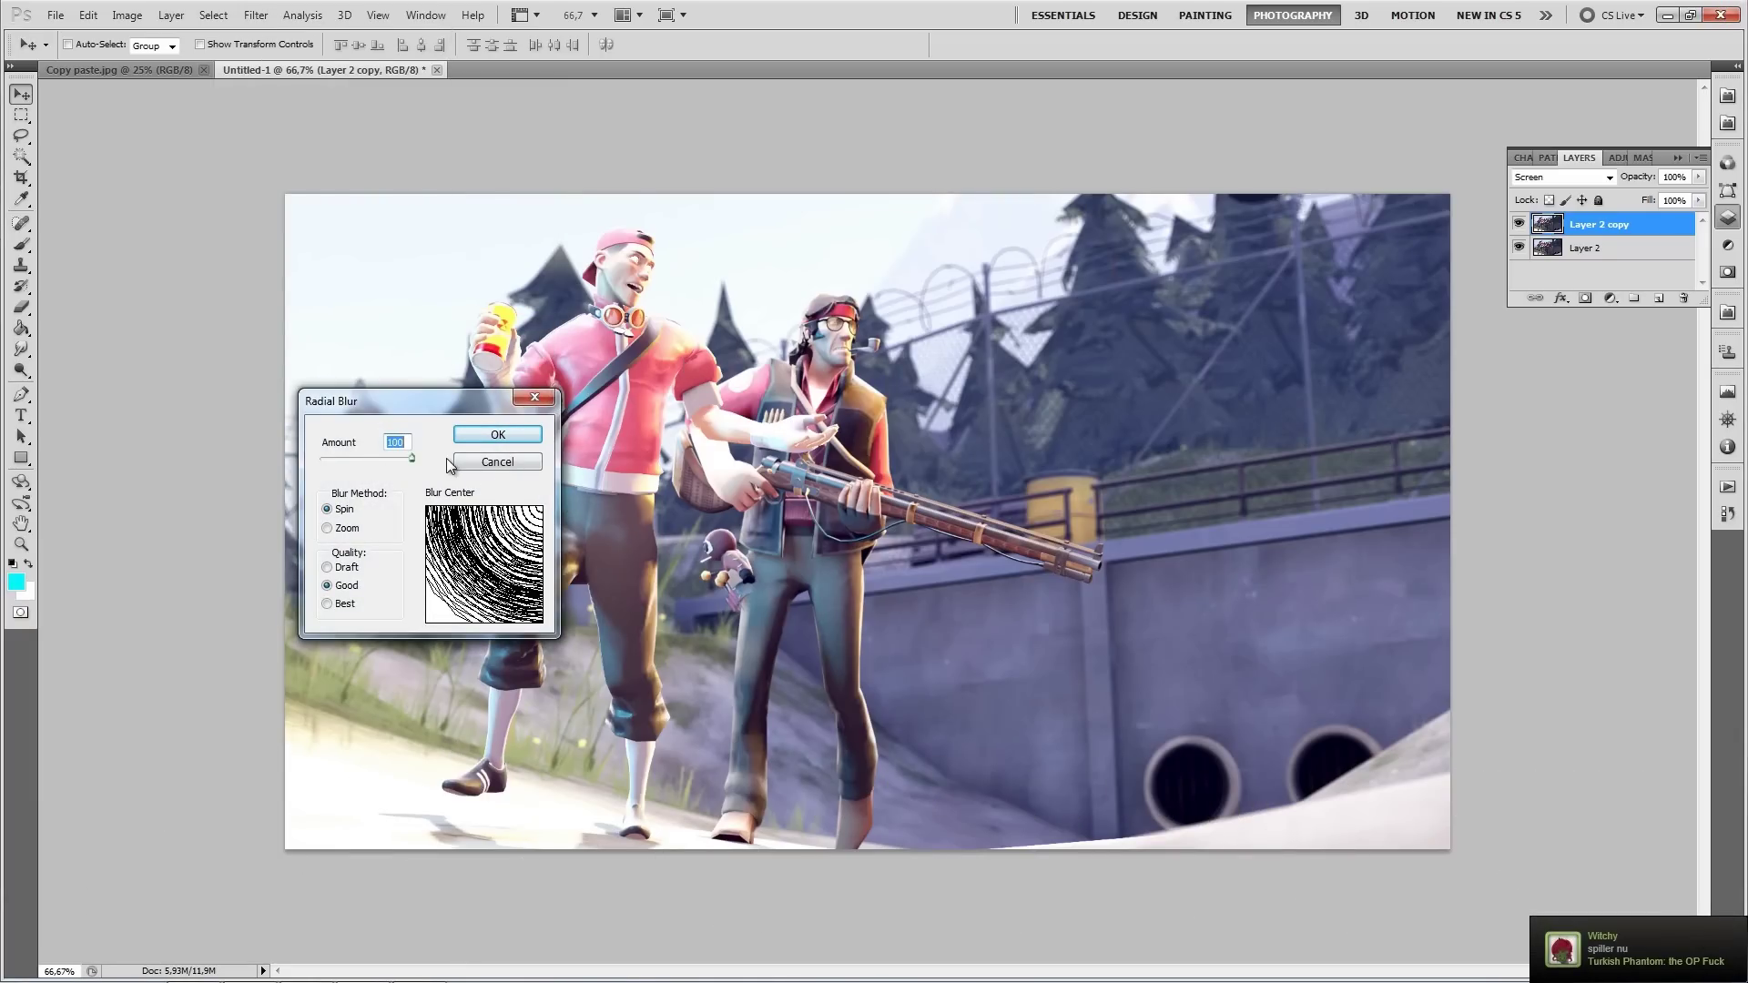
click(344, 528)
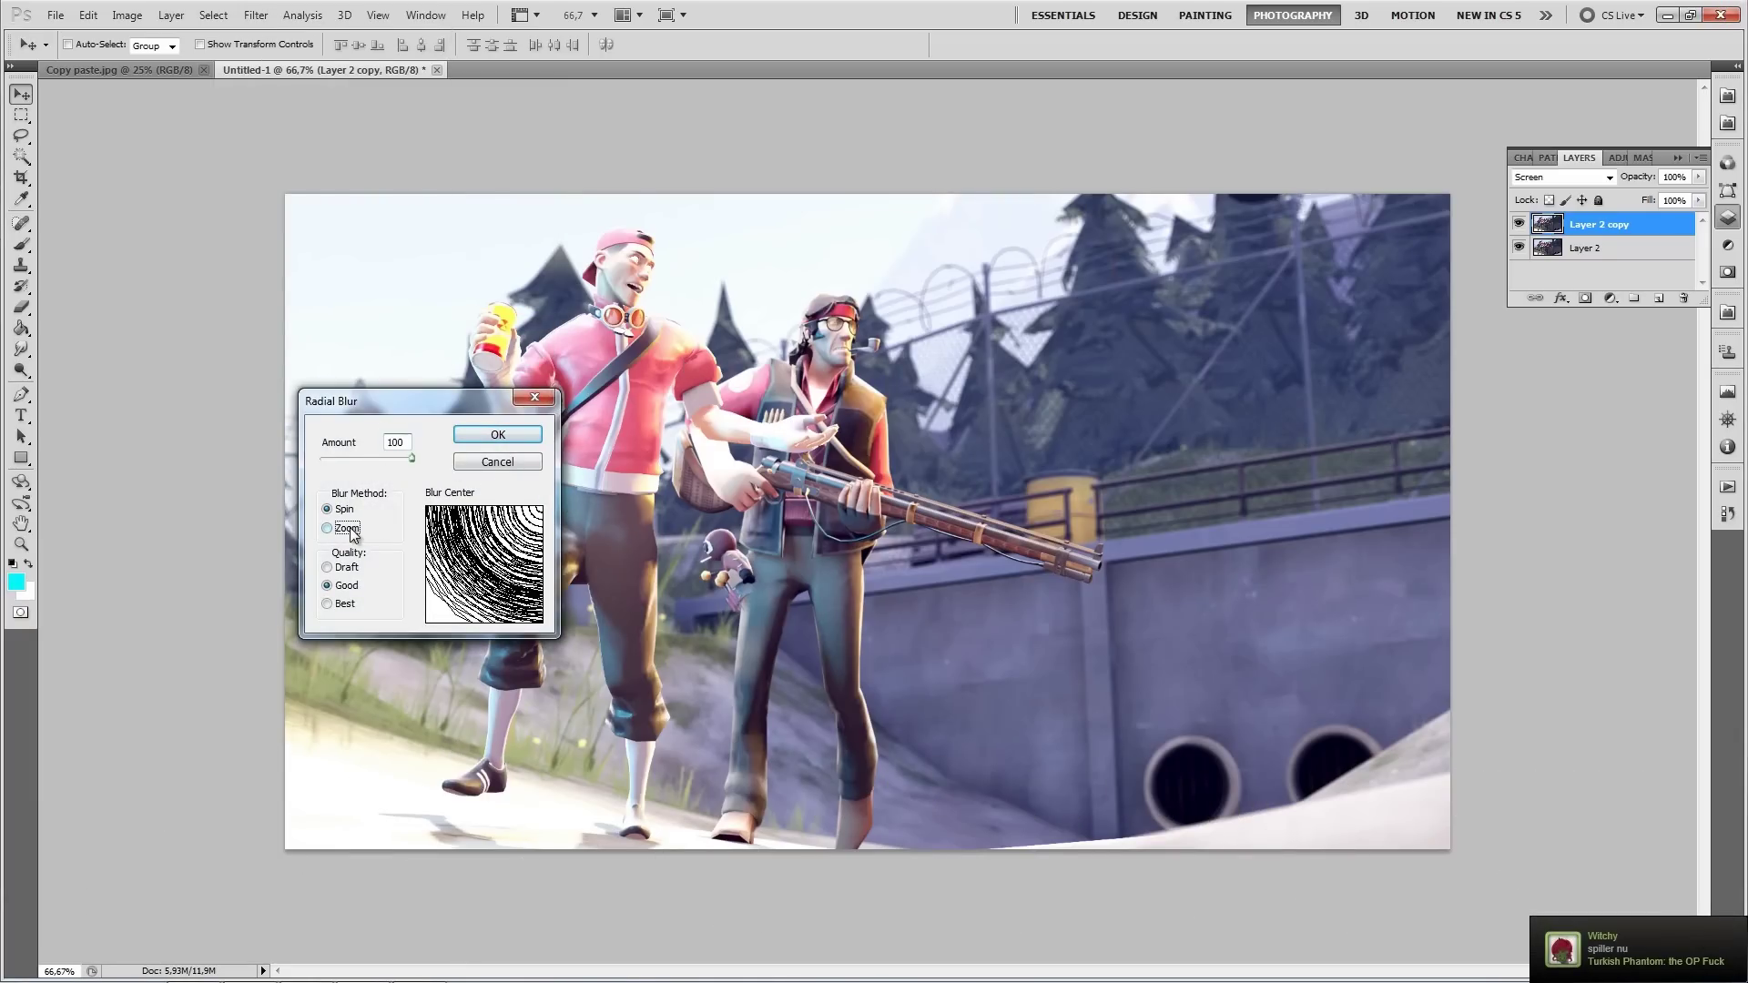
click(500, 435)
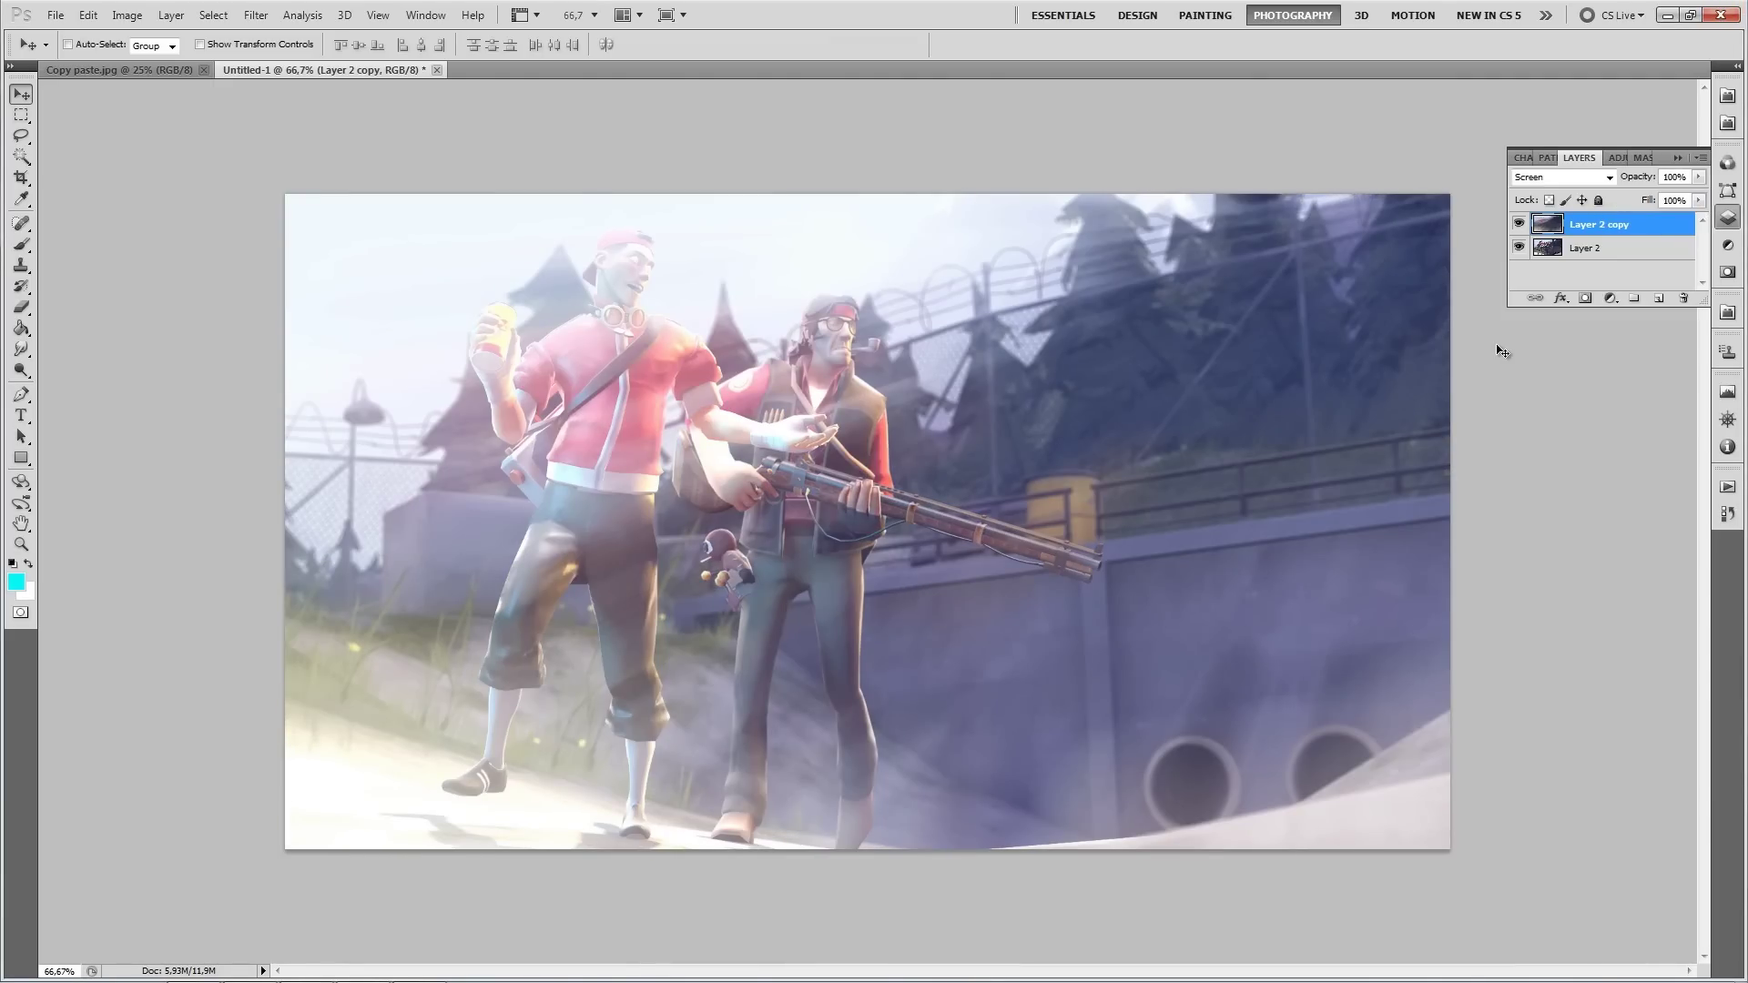
click(1697, 200)
mouse_move(1675, 221)
mouse_down()
mouse_move(1651, 217)
mouse_move(1697, 226)
mouse_up()
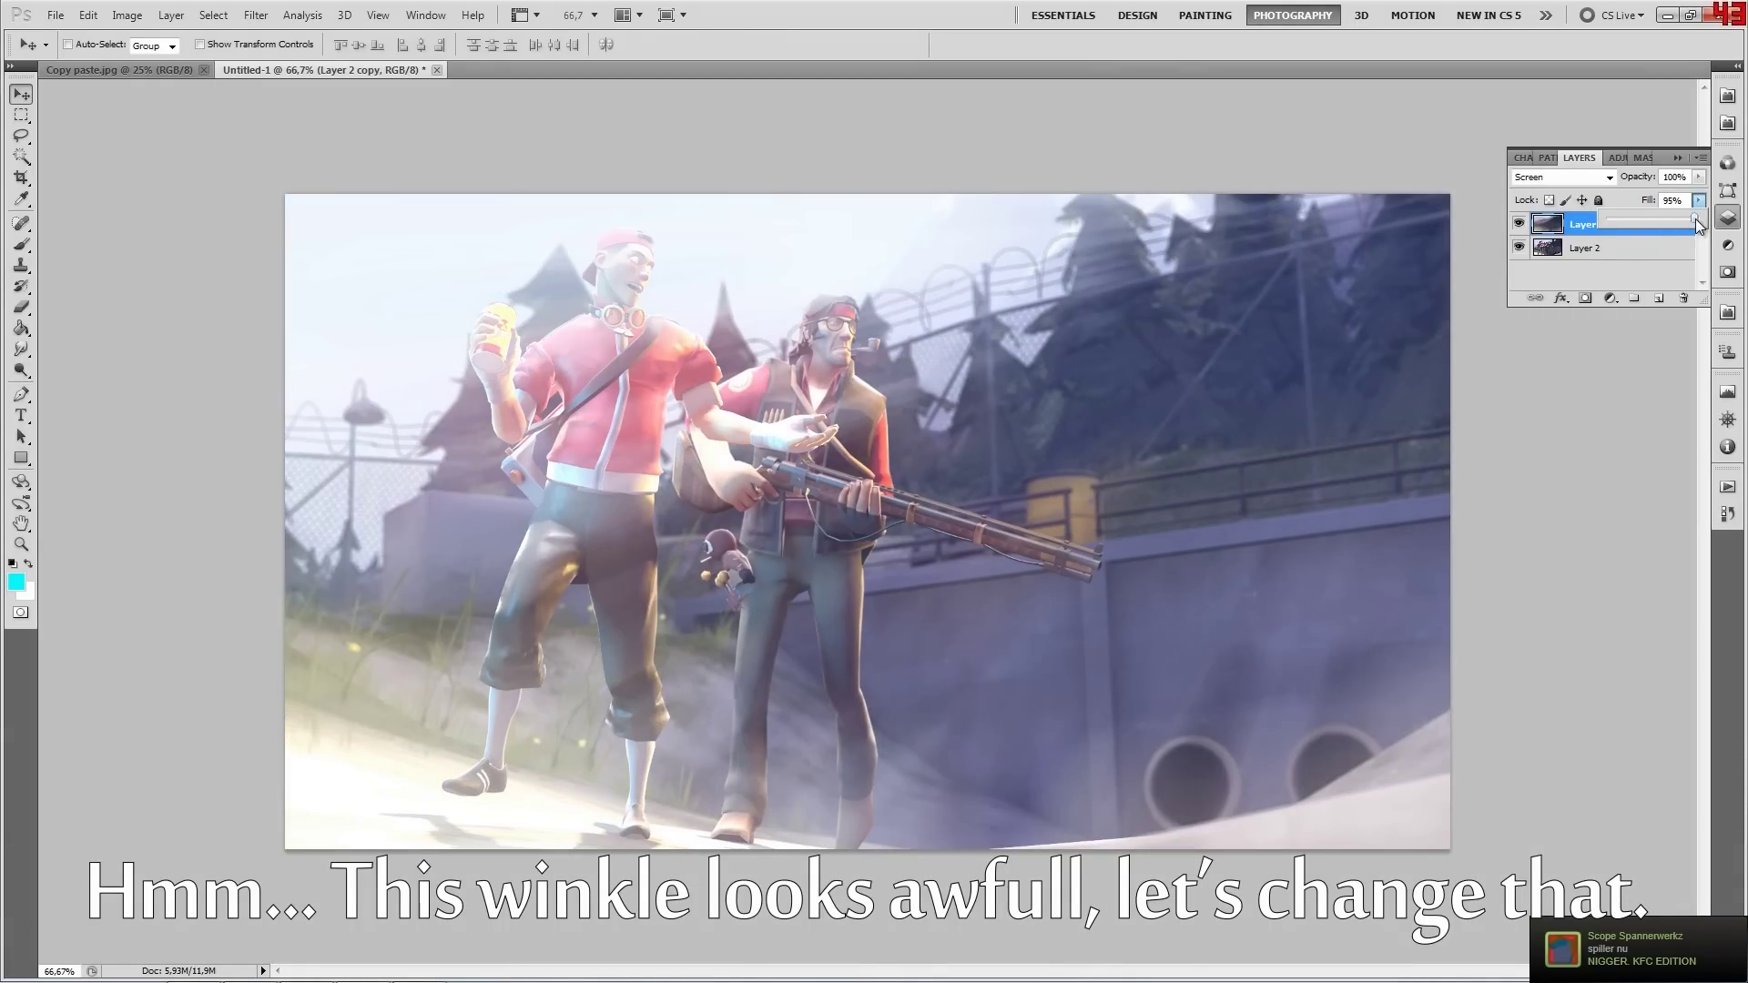
Step: Hide Layer 2 copy and make another duplicate of Layer 2
click(1603, 248)
click(1519, 224)
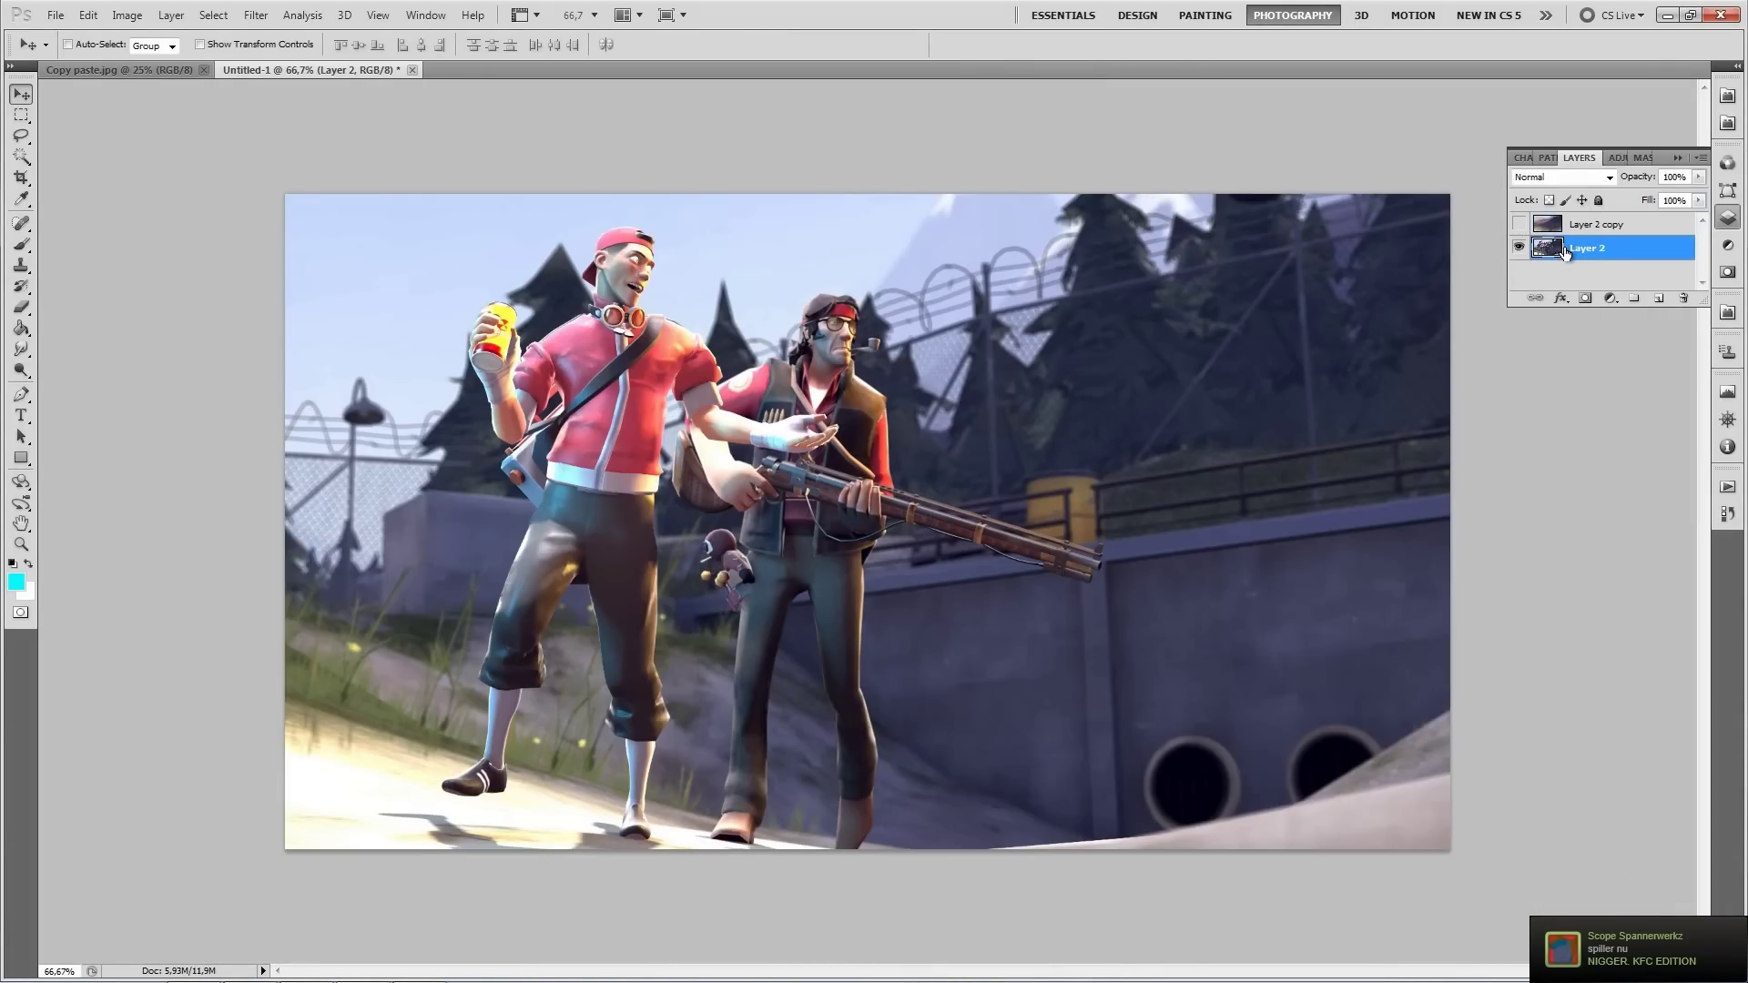
right_click(1565, 248)
click(1624, 329)
click(1056, 302)
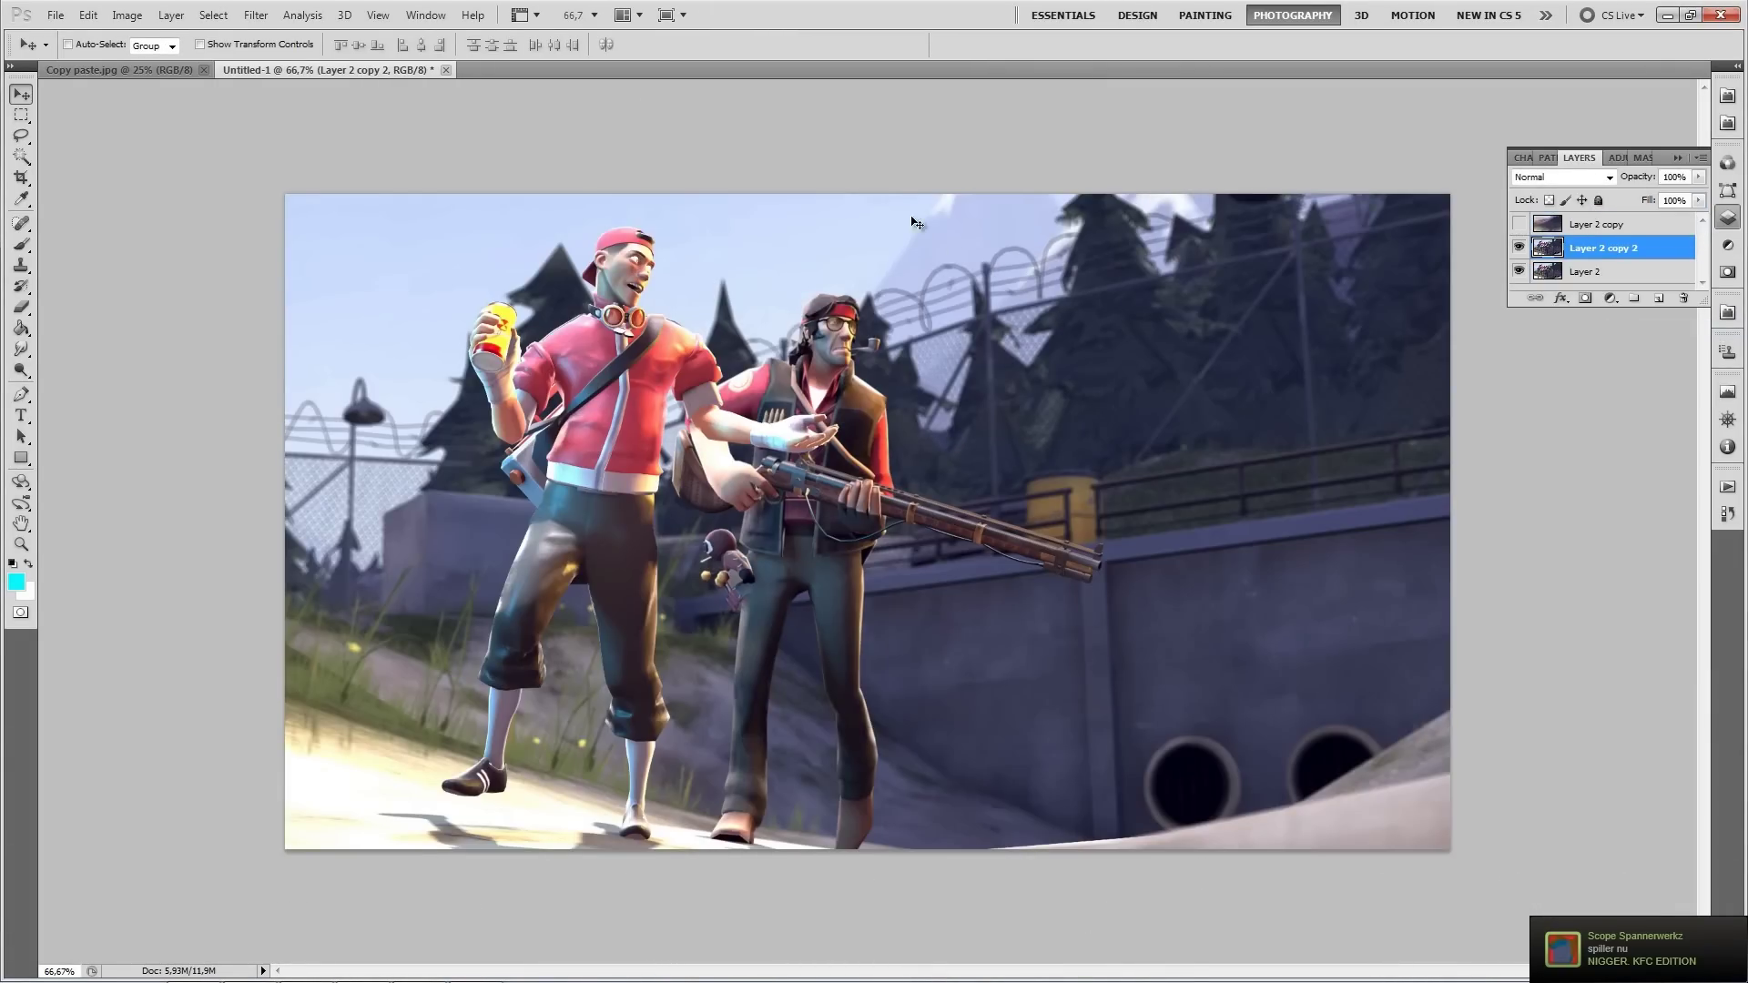
Step: Apply a Zoom Radial Blur radiating from the image's upper-left area to the new duplicate and set its blend mode to Screen
click(256, 15)
mouse_move(273, 181)
click(483, 301)
key(Return)
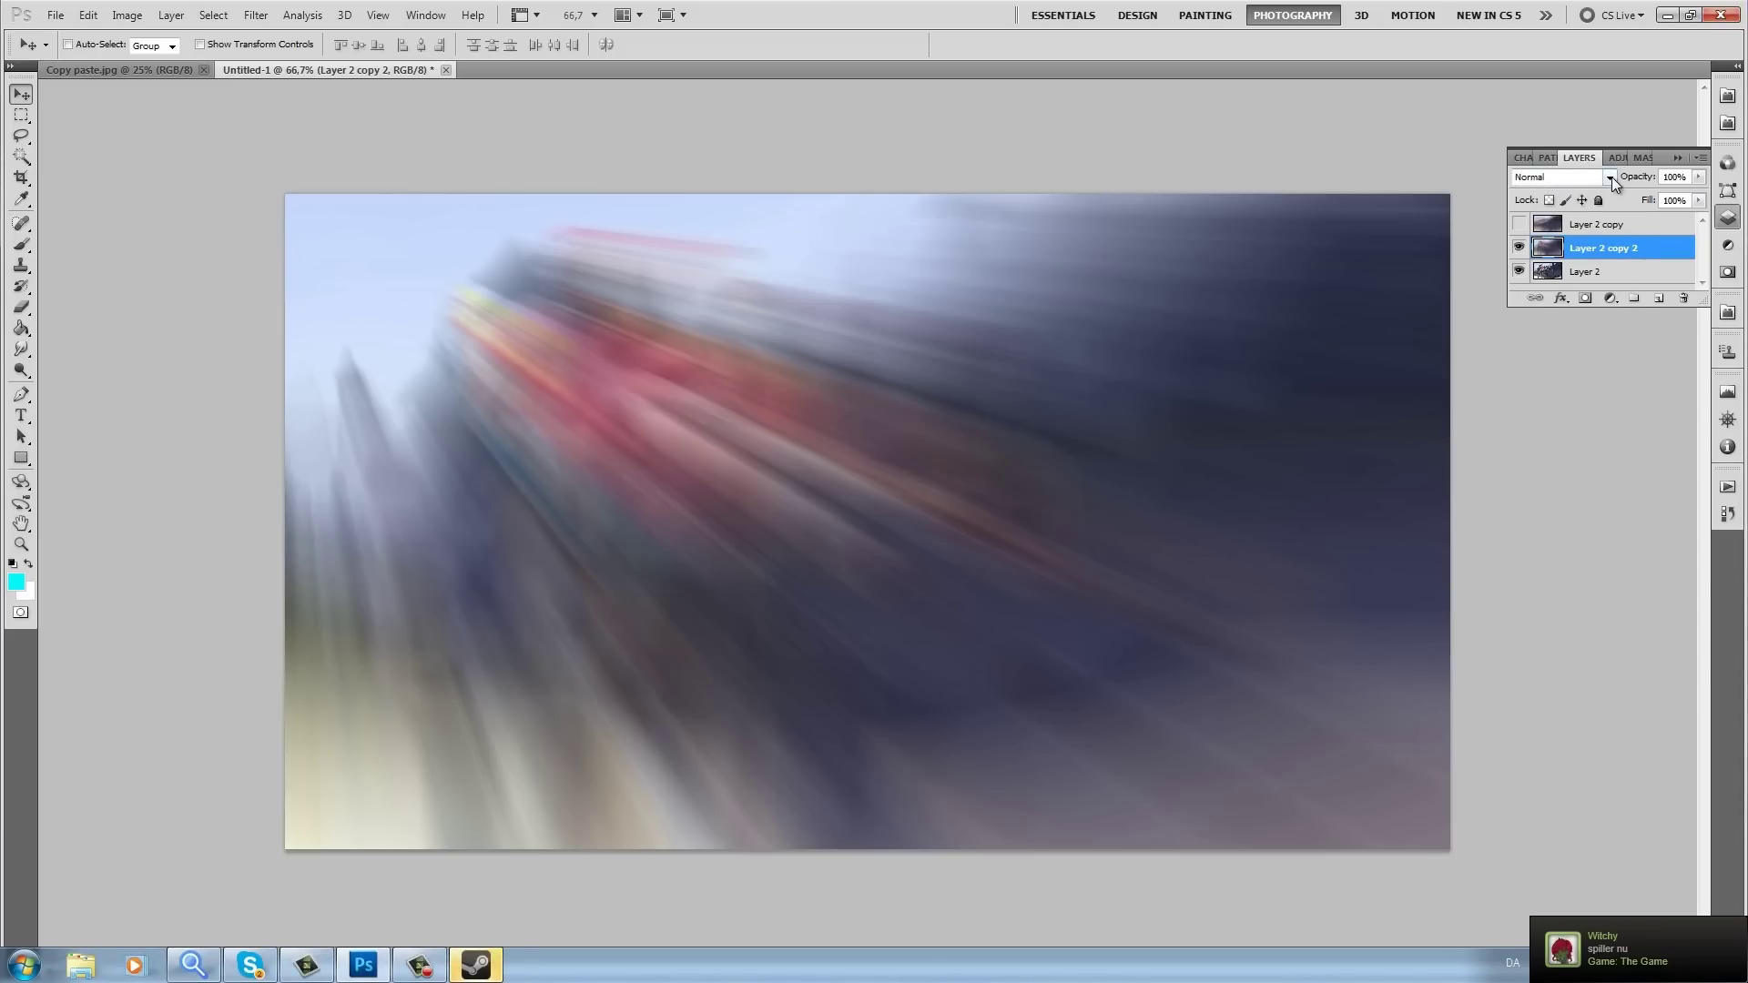
click(1561, 176)
click(1547, 333)
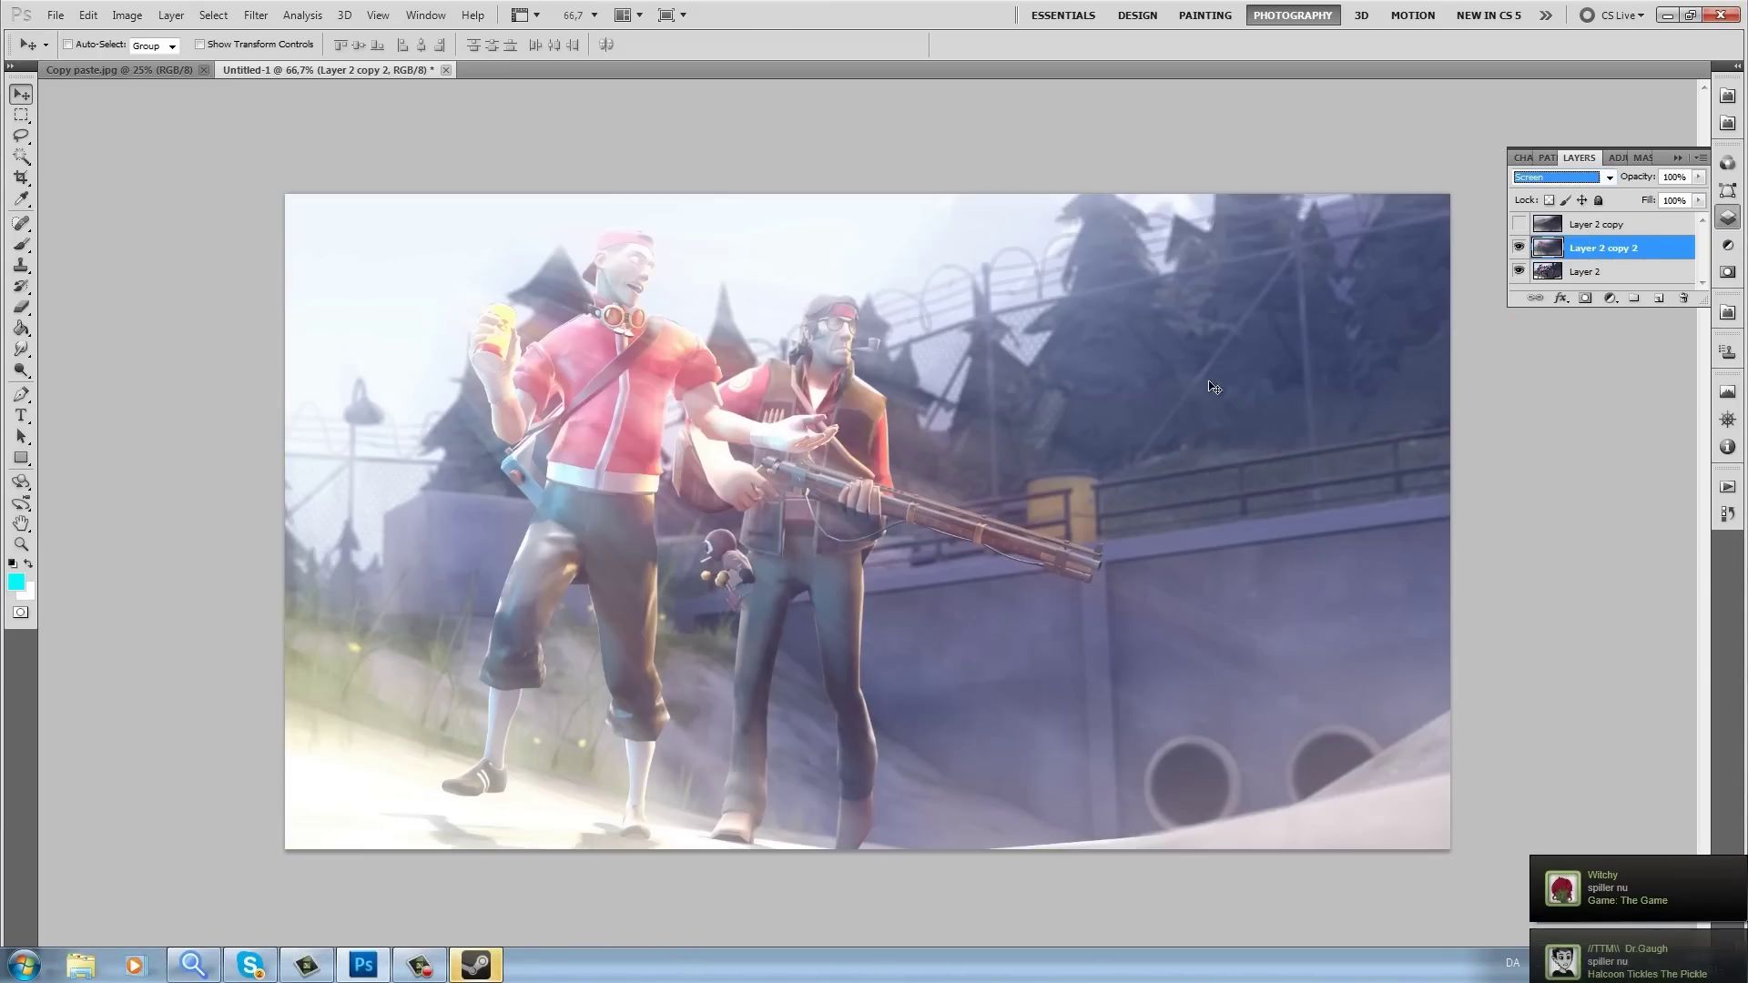
Step: Free-transform the blurred Screen layer, scaling it up so it extends beyond the canvas's right and bottom edges
click(22, 545)
drag(874, 537, 764, 520)
key(ctrl+t)
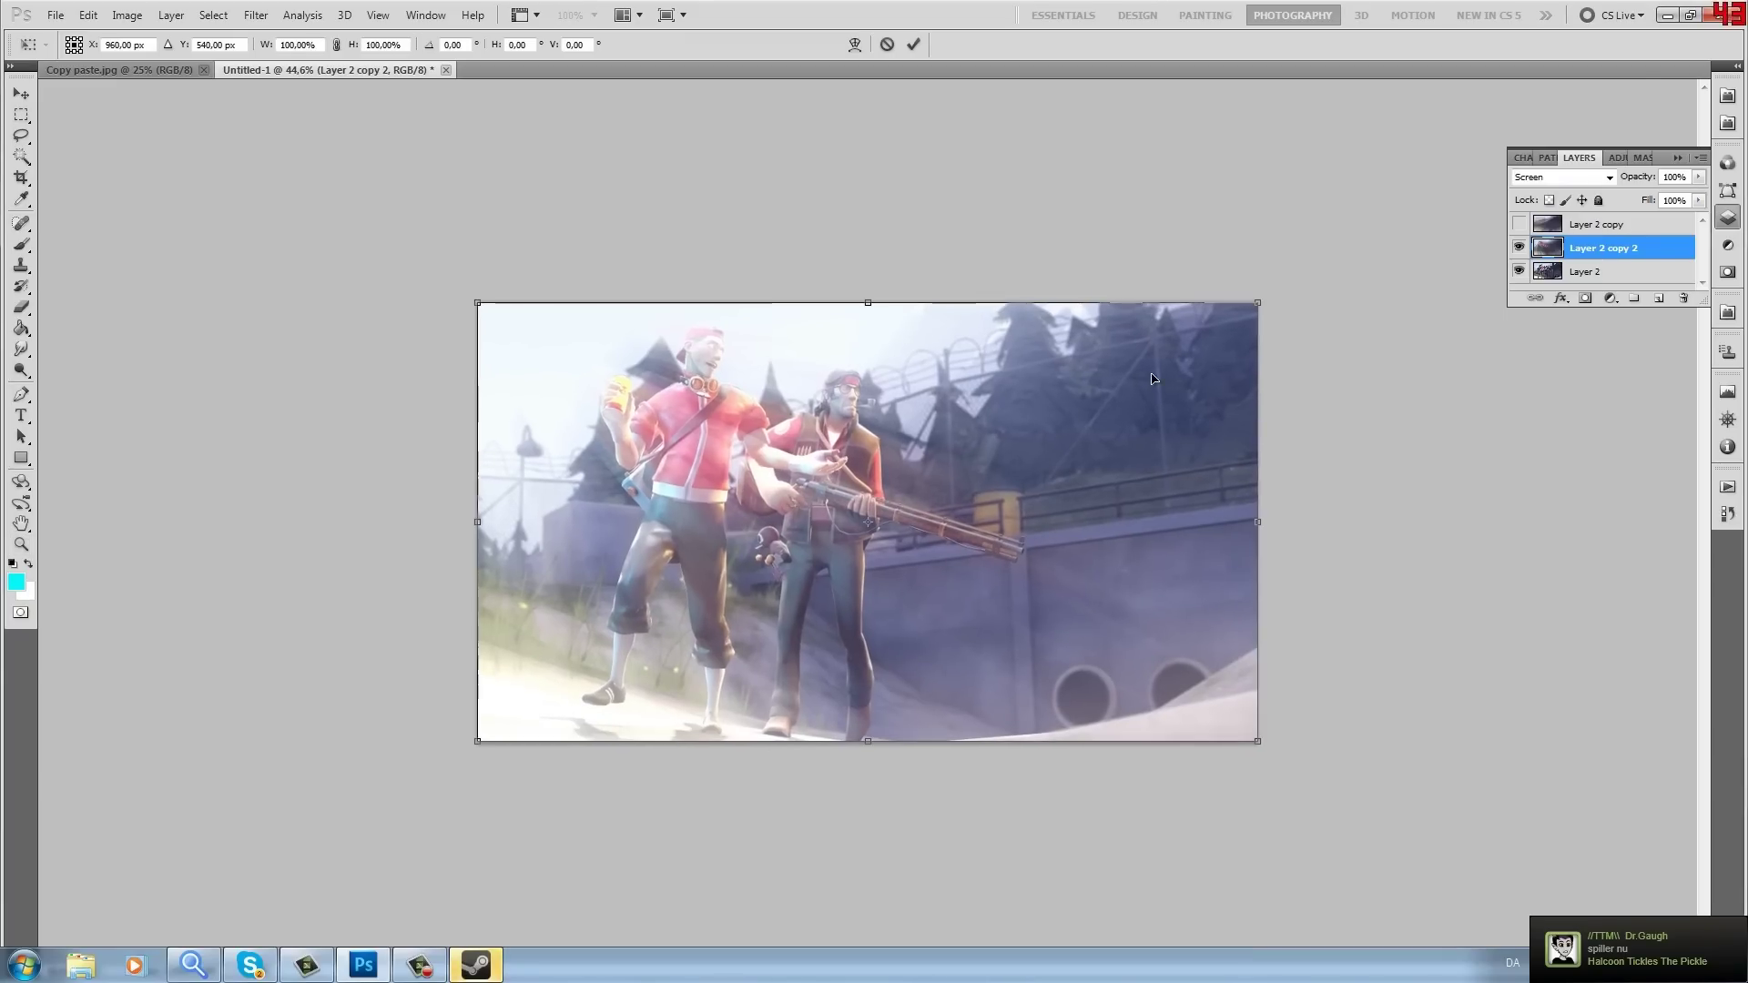
drag(1292, 277, 1313, 266)
drag(894, 417, 888, 443)
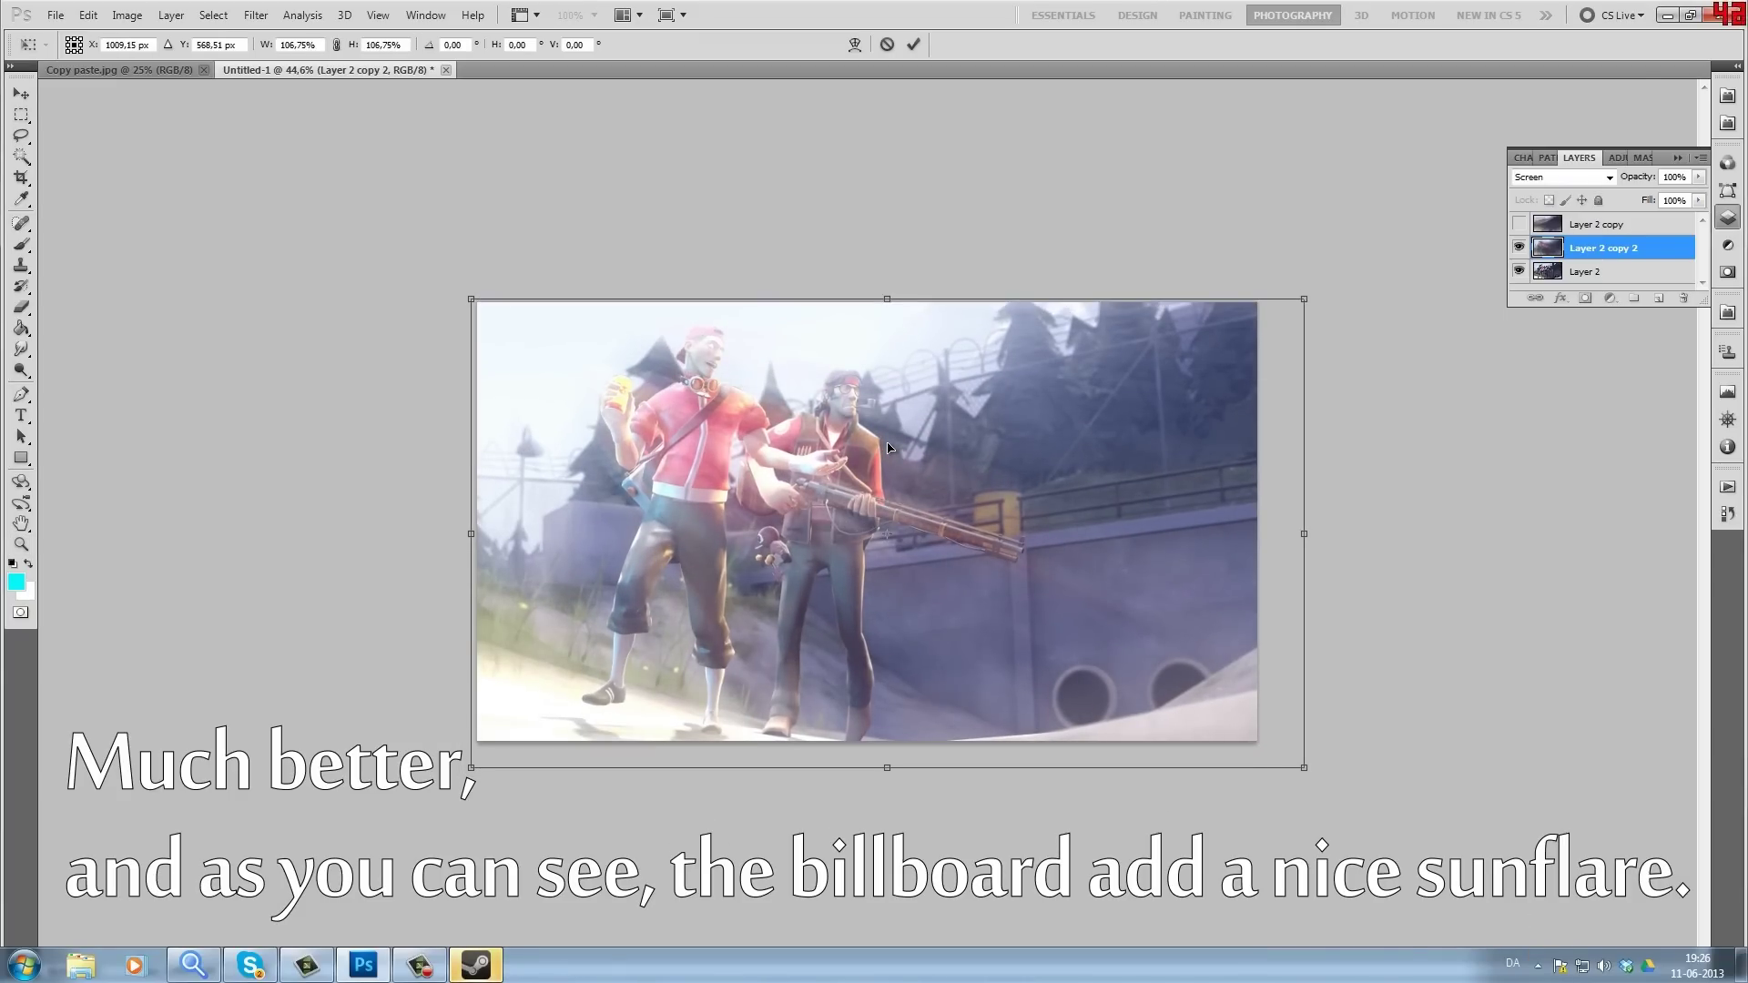
drag(1308, 770, 1391, 818)
key(Return)
drag(215, 173, 510, 245)
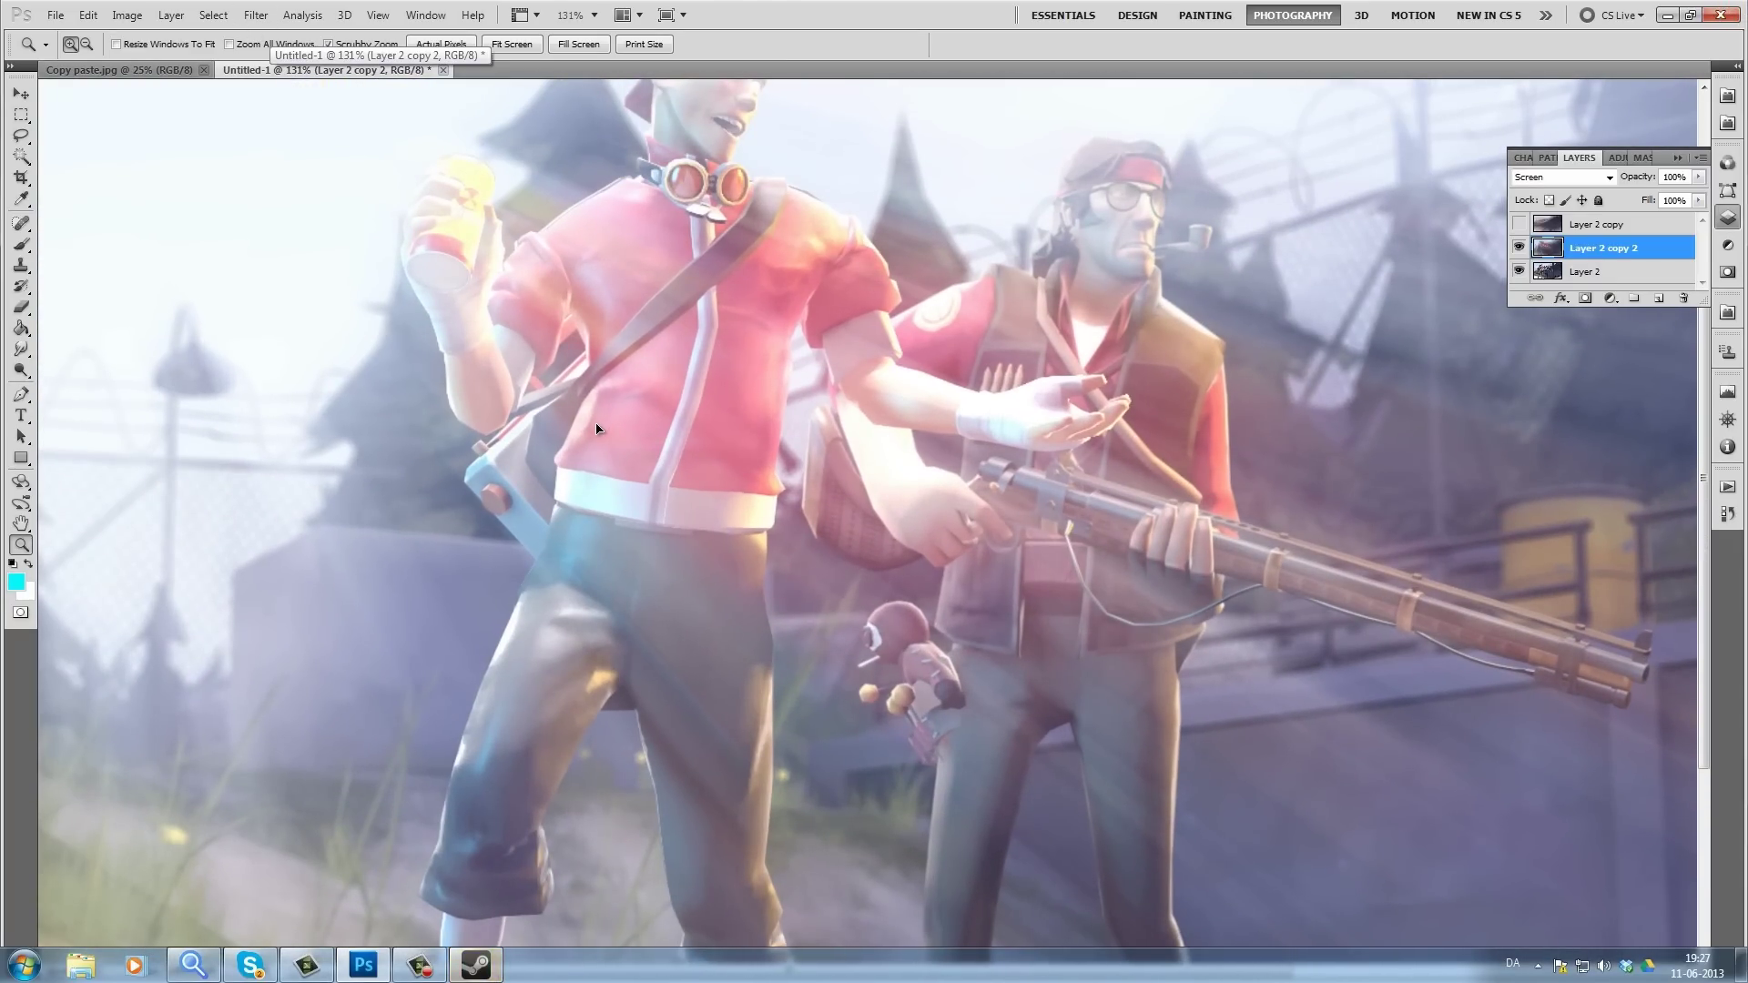
Step: Apply a Gaussian Blur with a 2-pixel radius to Layer 2 copy 2
drag(618, 421, 546, 529)
click(256, 14)
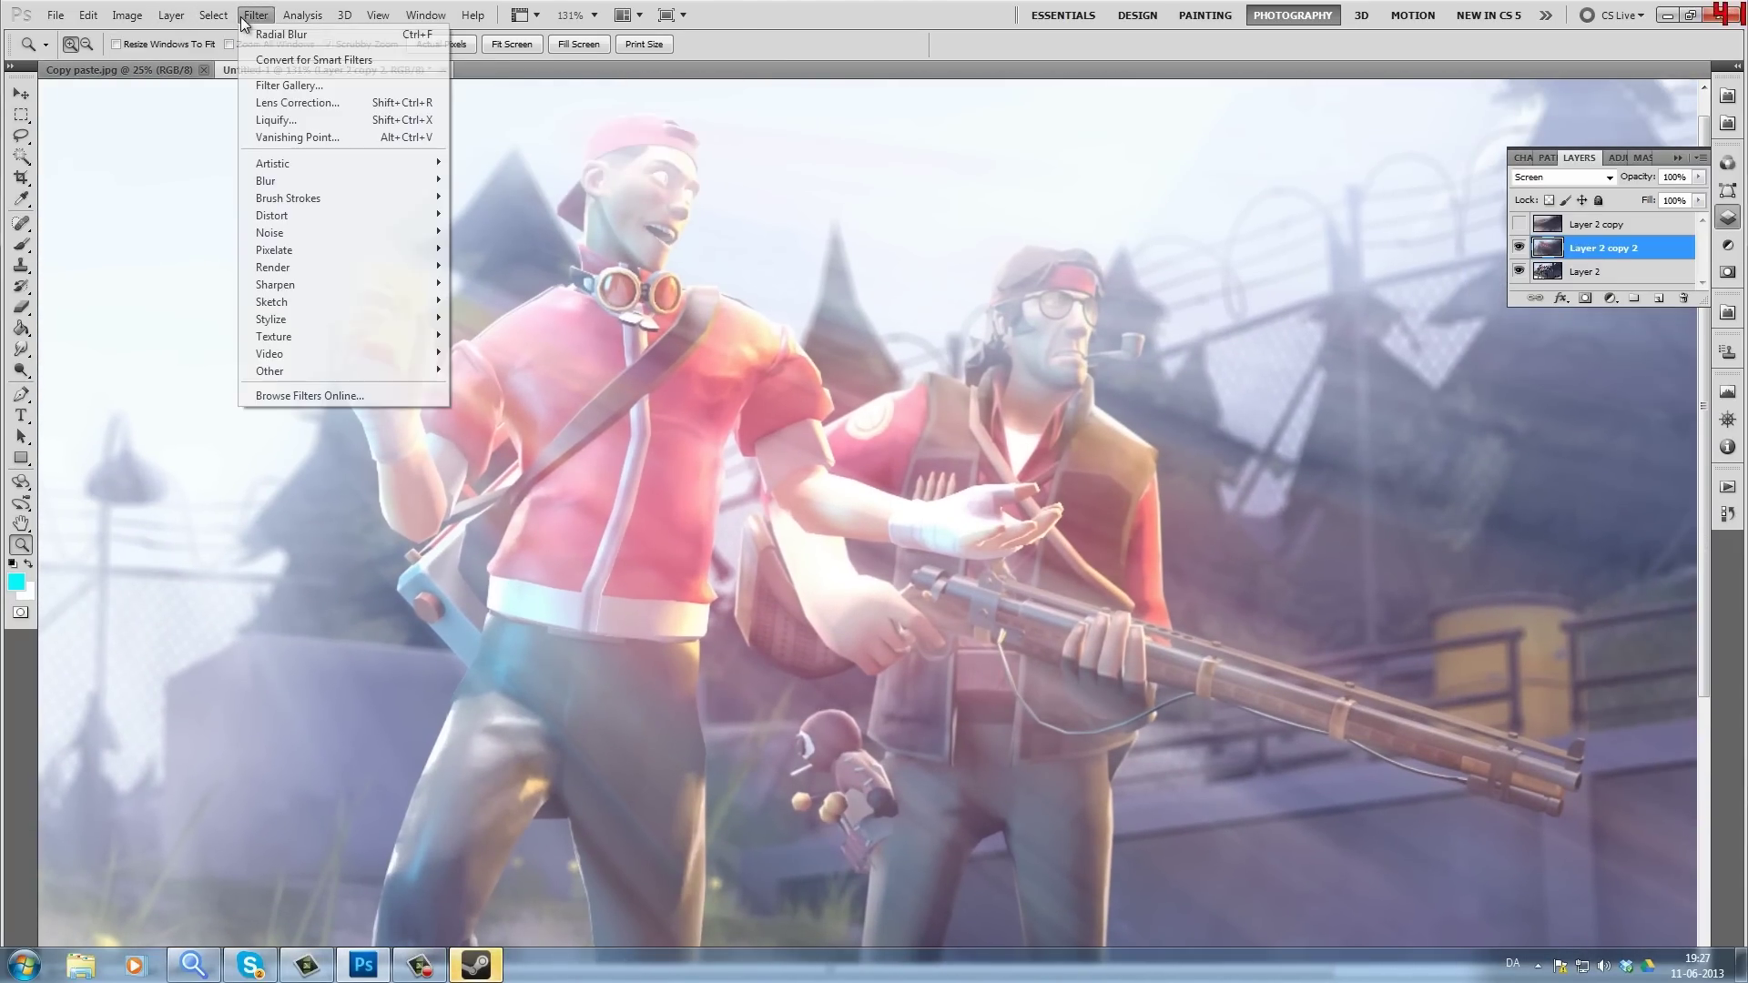
mouse_move(273, 173)
click(496, 244)
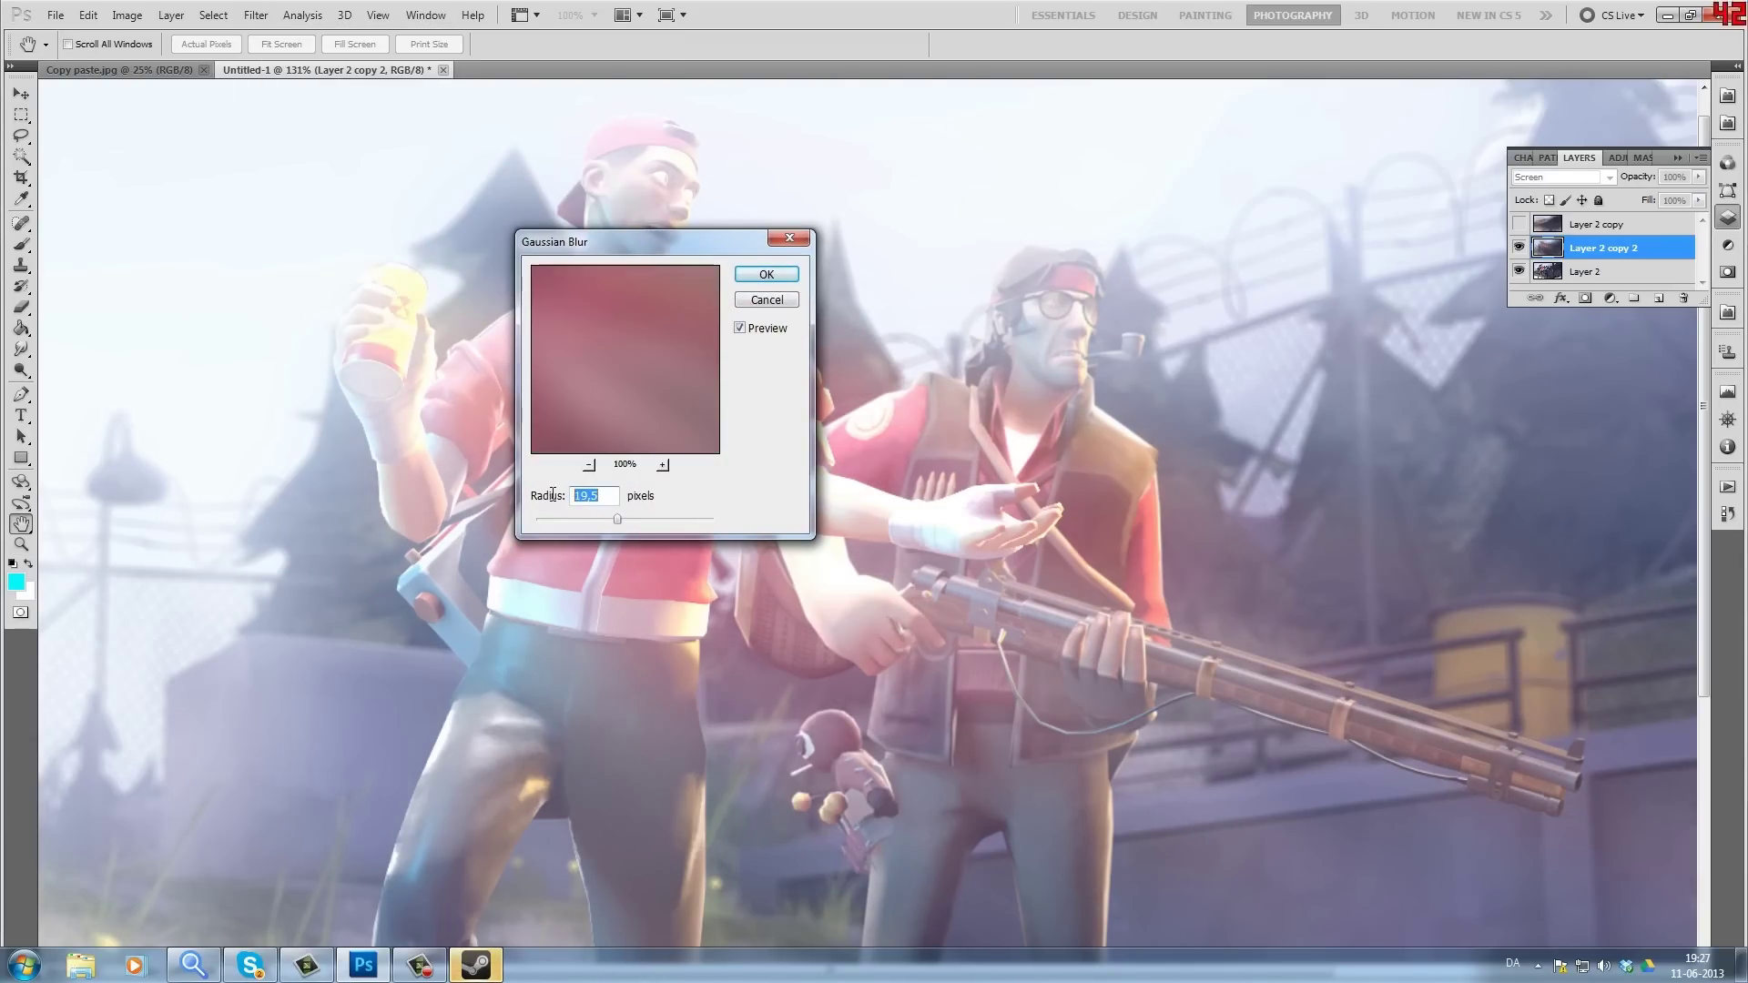
text(2)
click(766, 276)
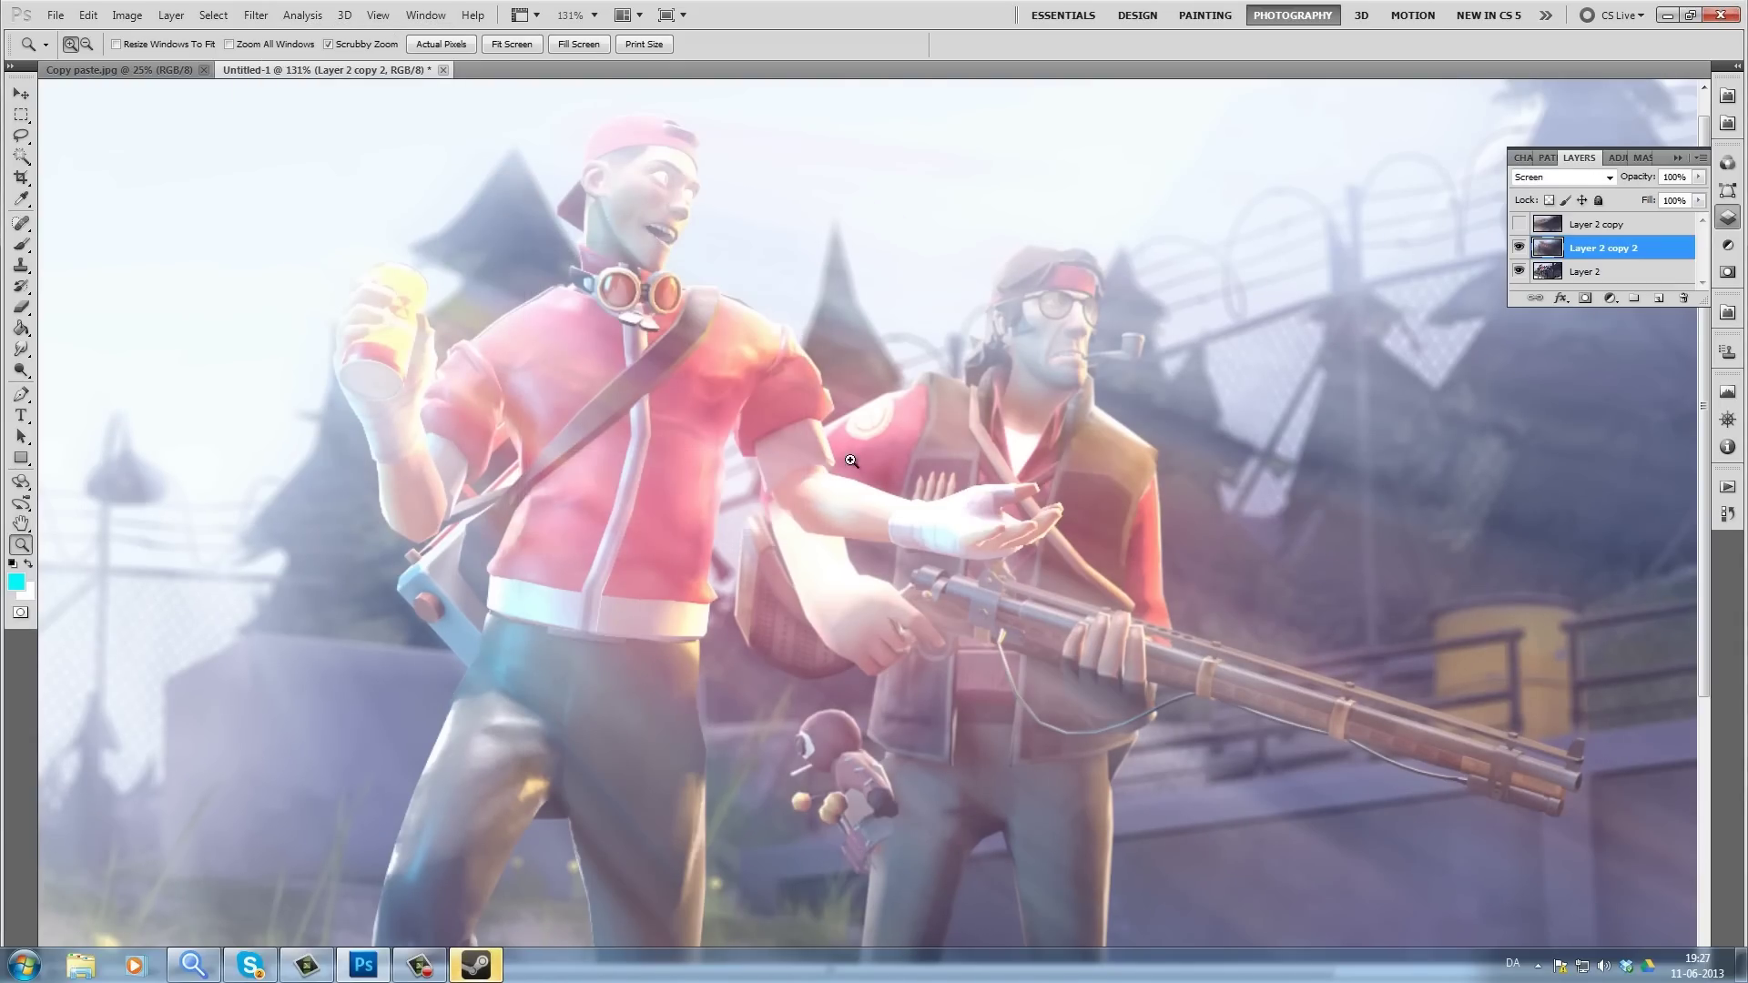
drag(925, 633, 905, 476)
scroll(878, 505, down, 3)
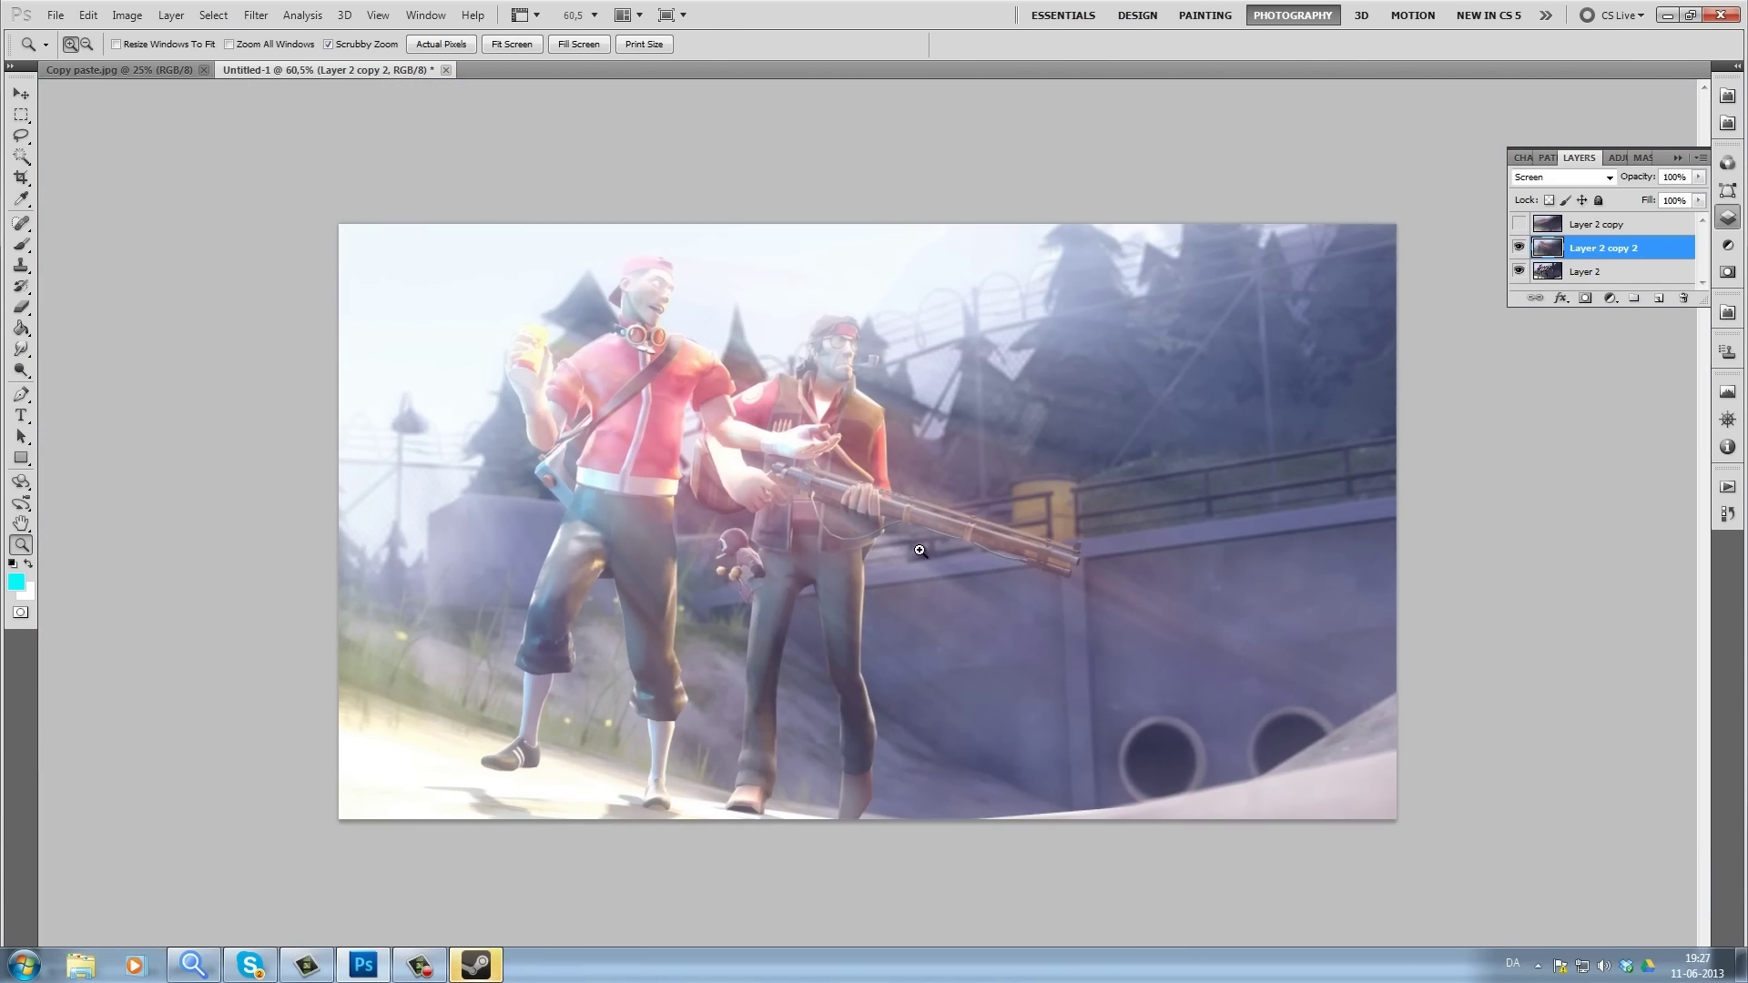
drag(679, 442, 724, 551)
drag(911, 482, 641, 297)
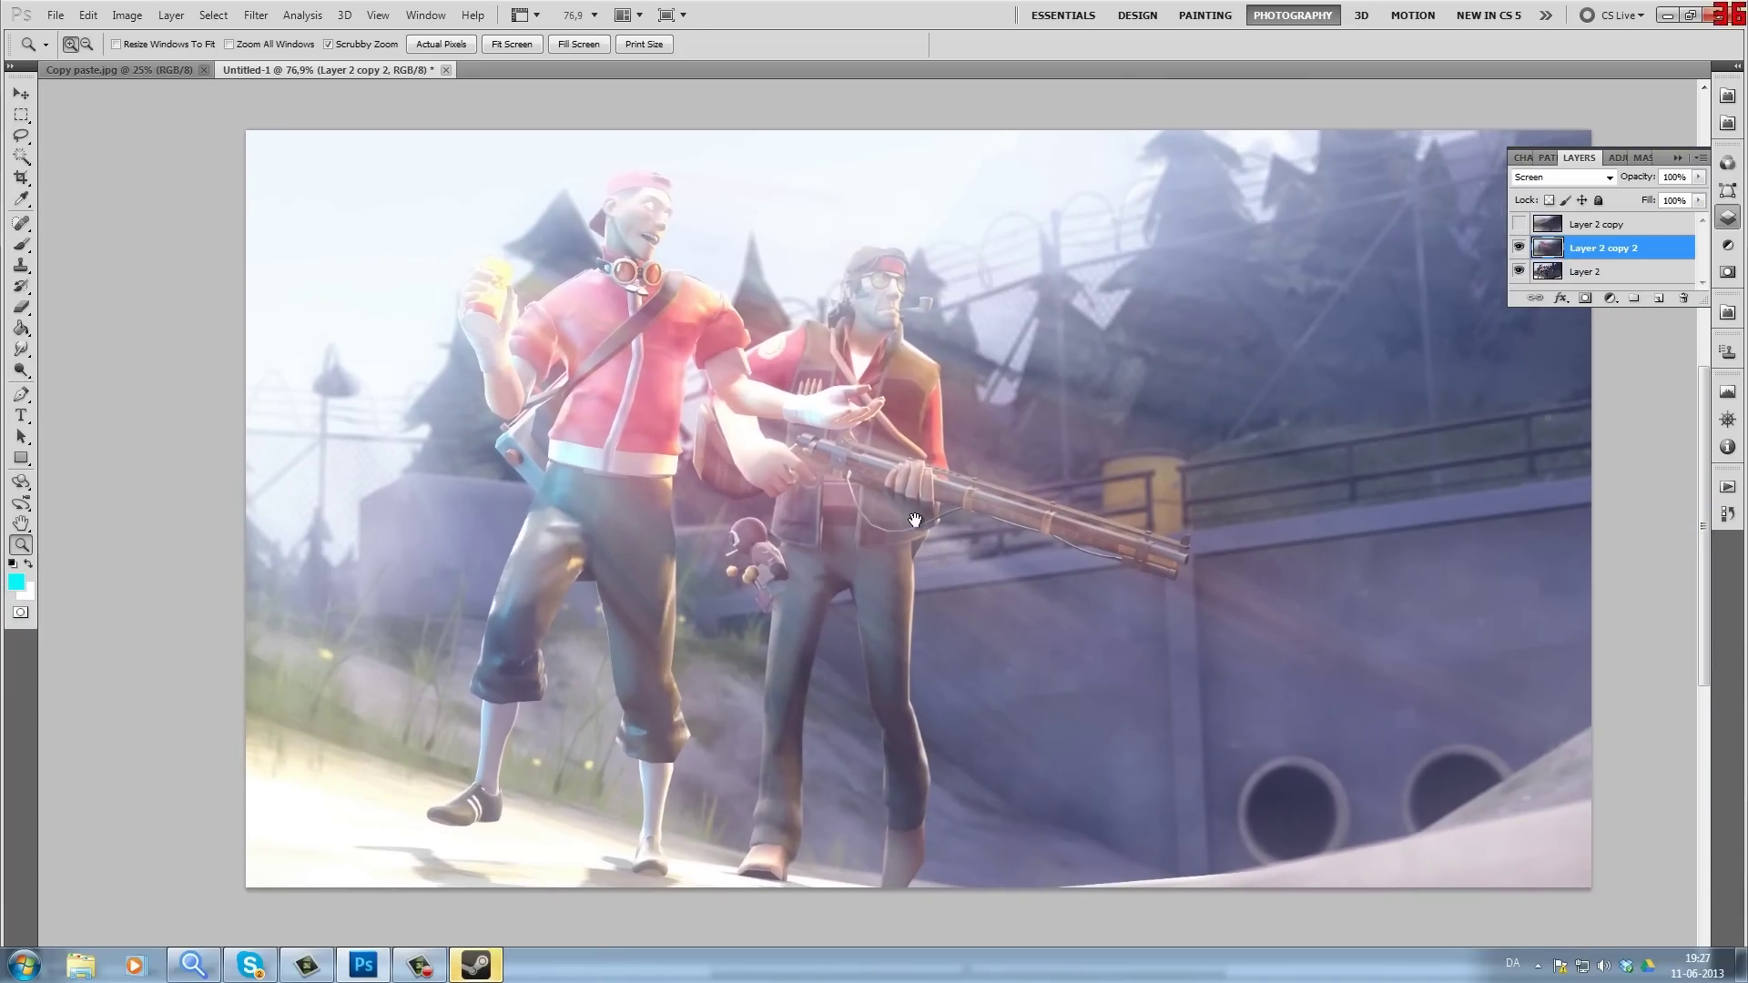
Step: Browse to the Media\GFX folder and place High-quality_lens_flare_rendering.png into the scene document
click(91, 967)
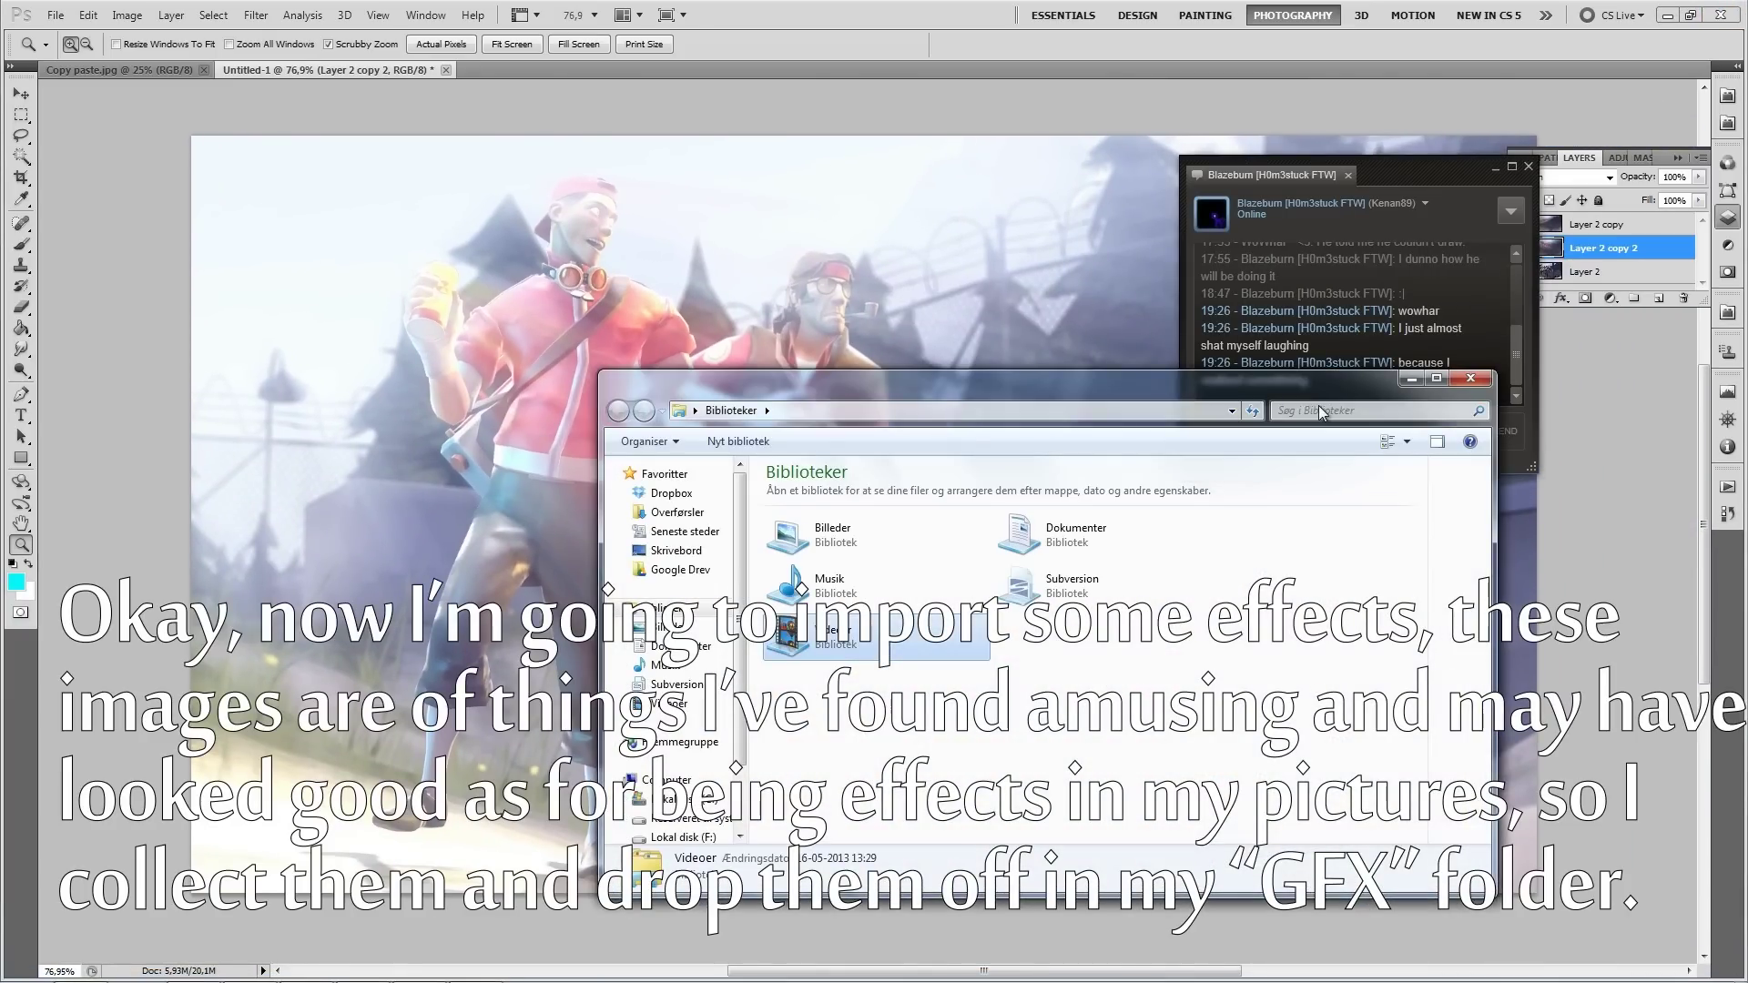
click(1324, 260)
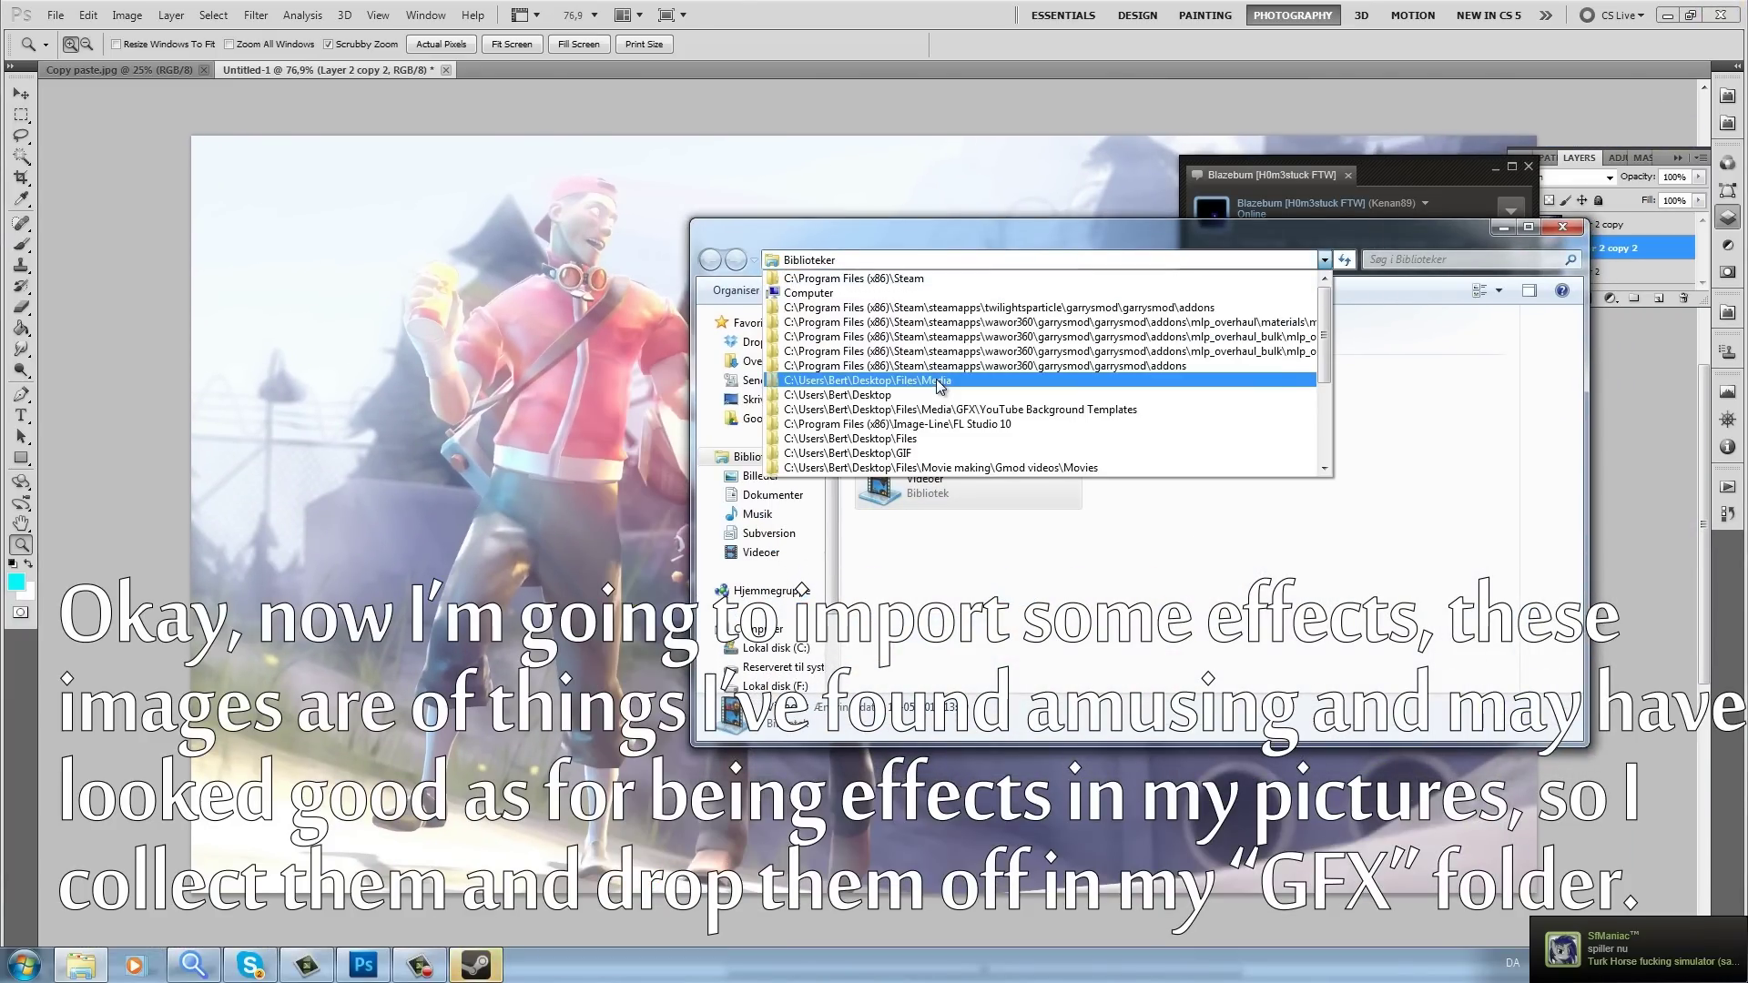
click(928, 381)
double_click(930, 383)
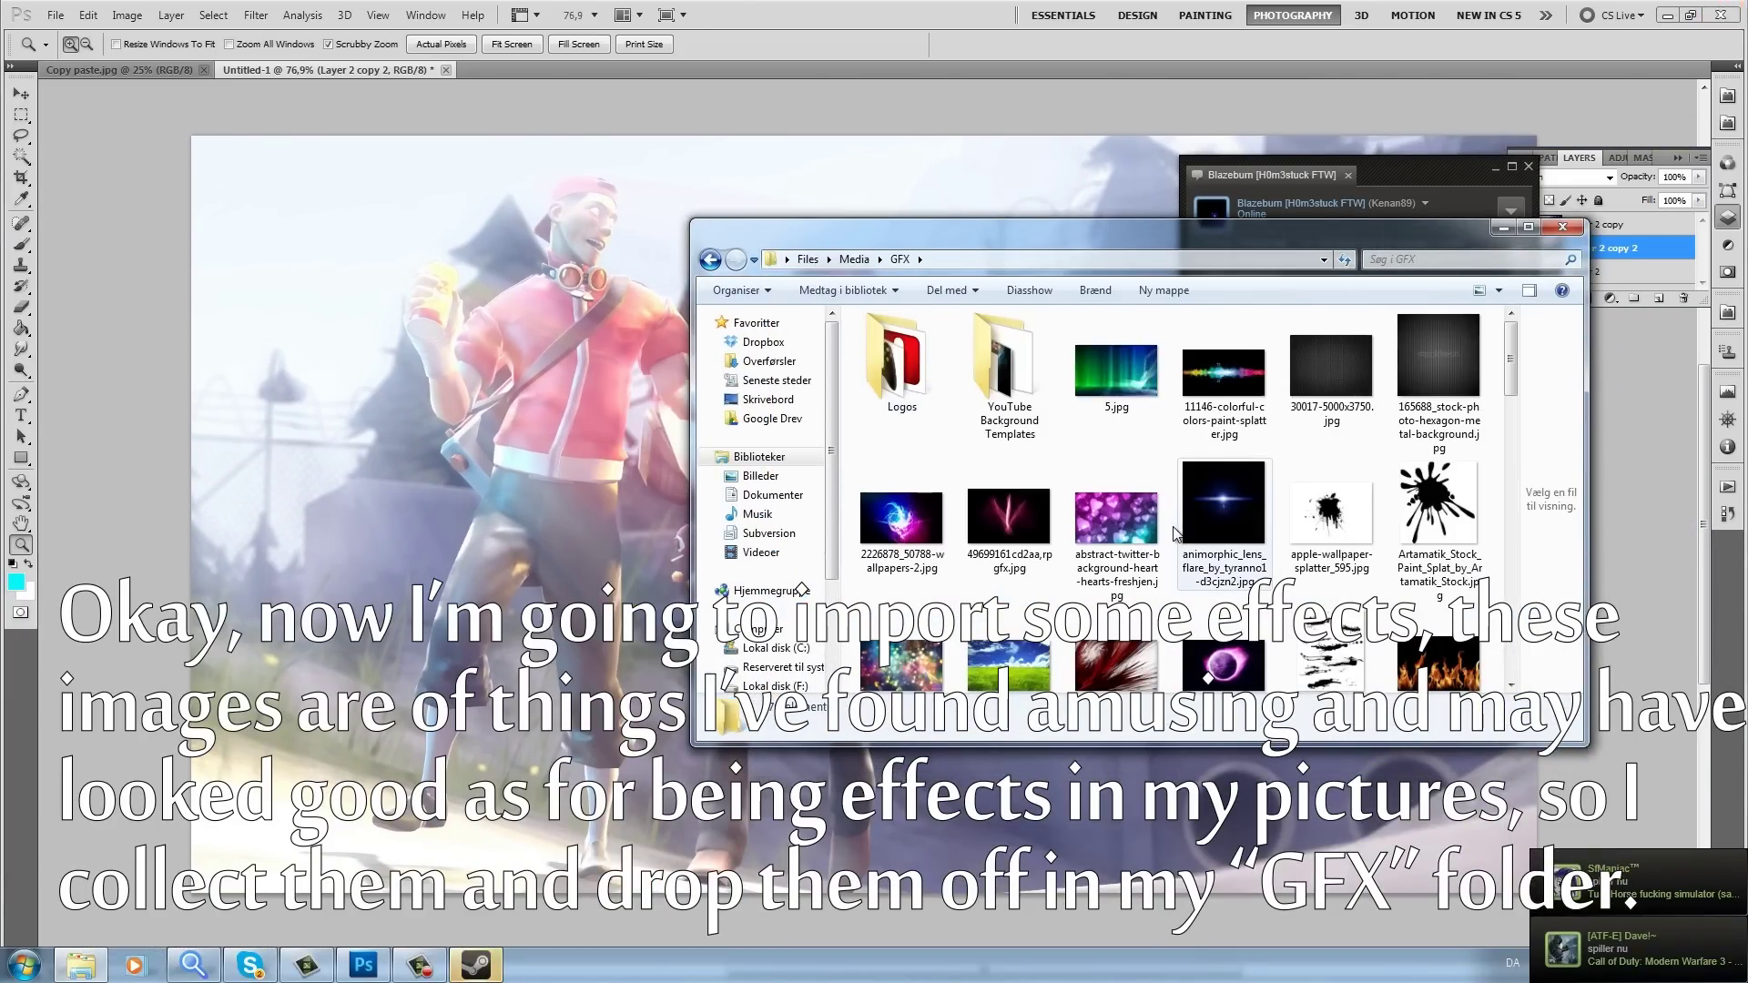
scroll(1173, 528, down, 10)
scroll(1172, 527, down, 6)
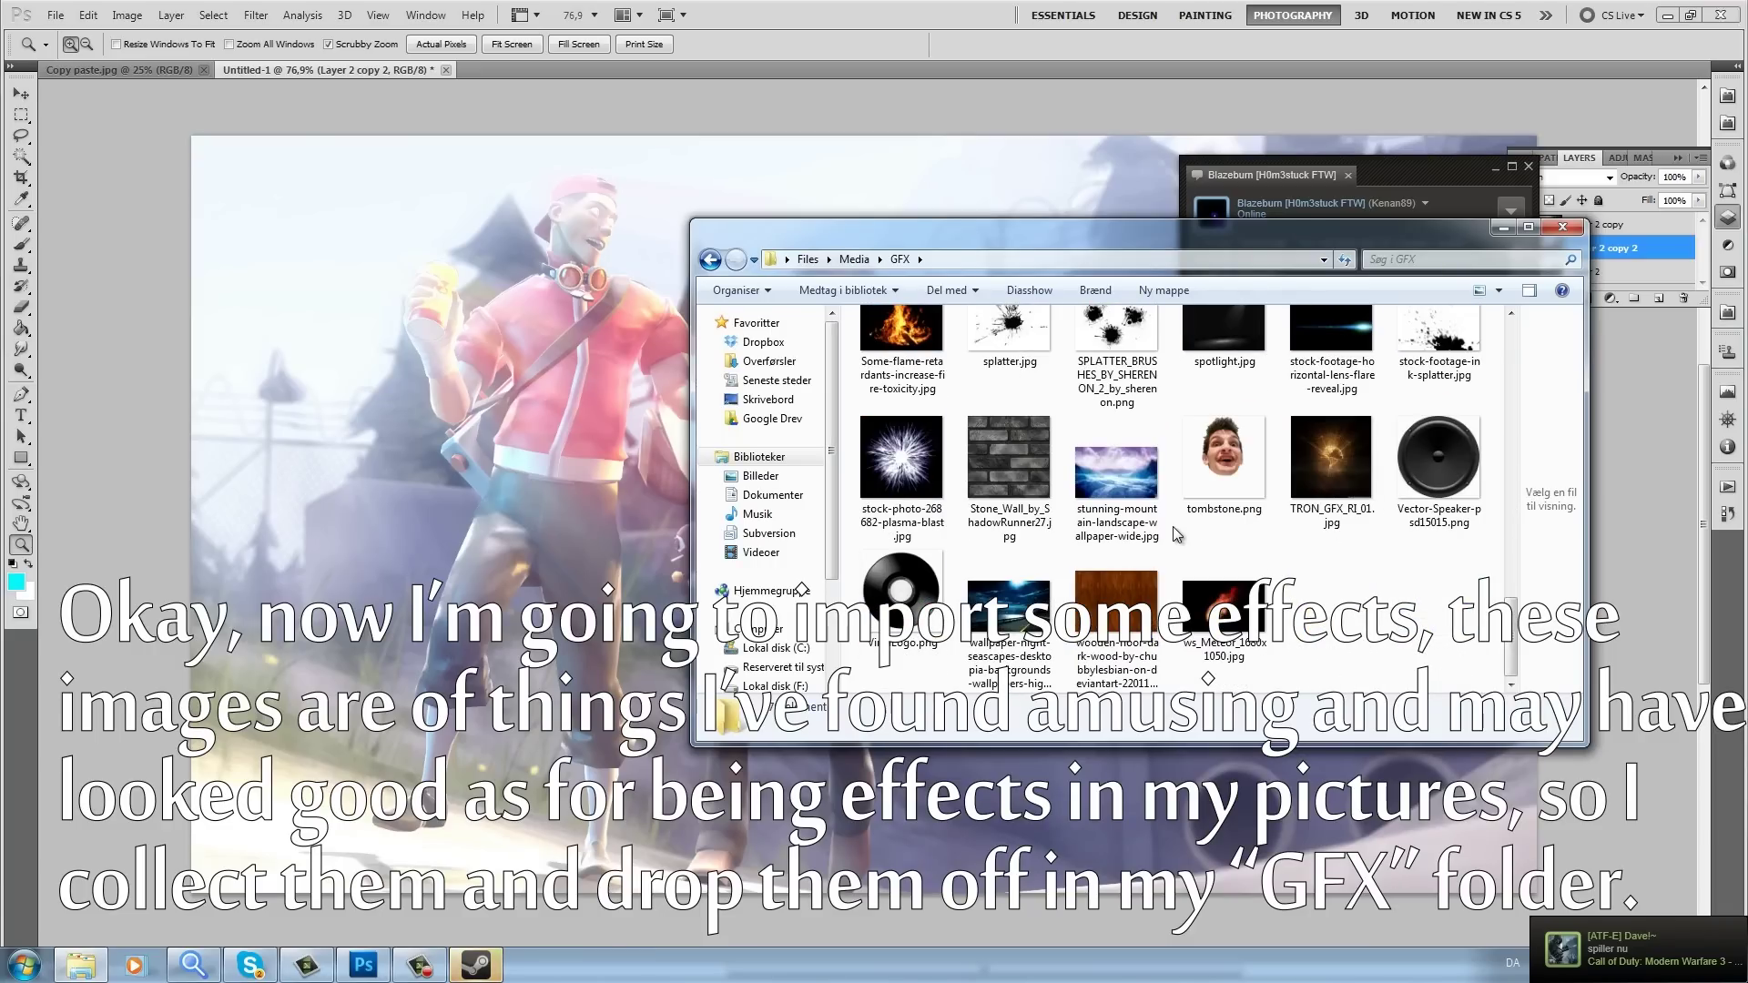
scroll(1172, 527, up, 10)
scroll(1173, 527, up, 3)
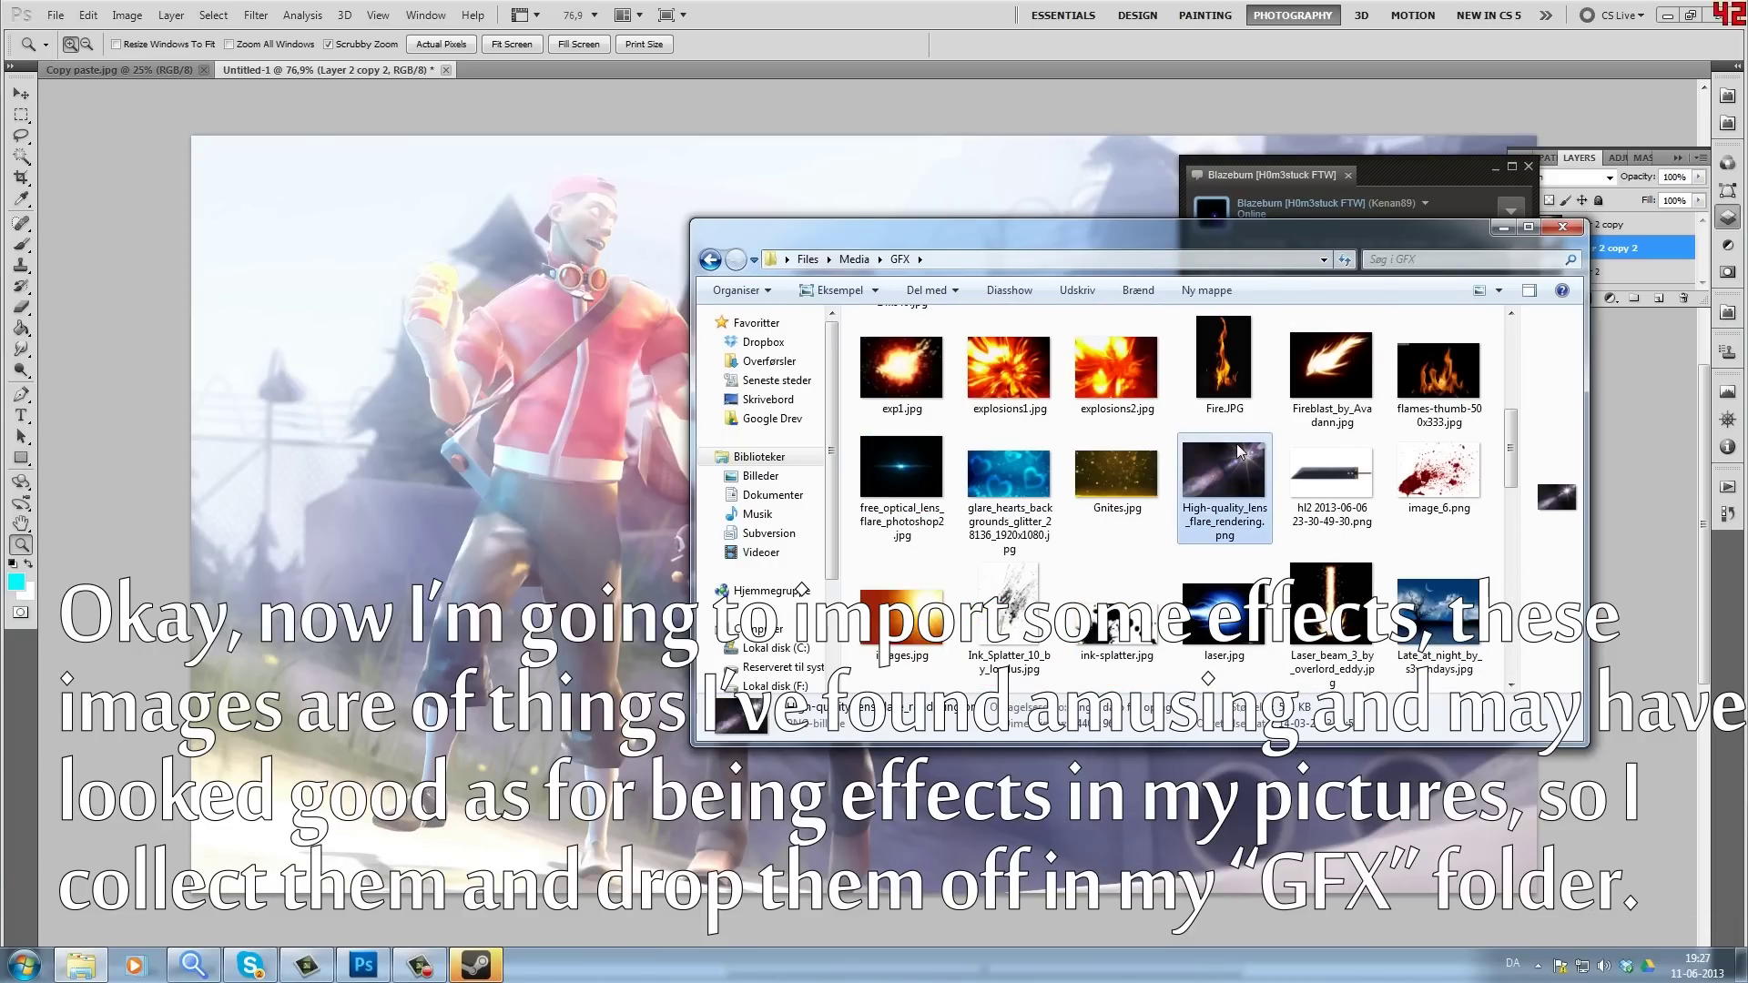
scroll(1246, 477, down, 2)
scroll(1246, 478, up, 2)
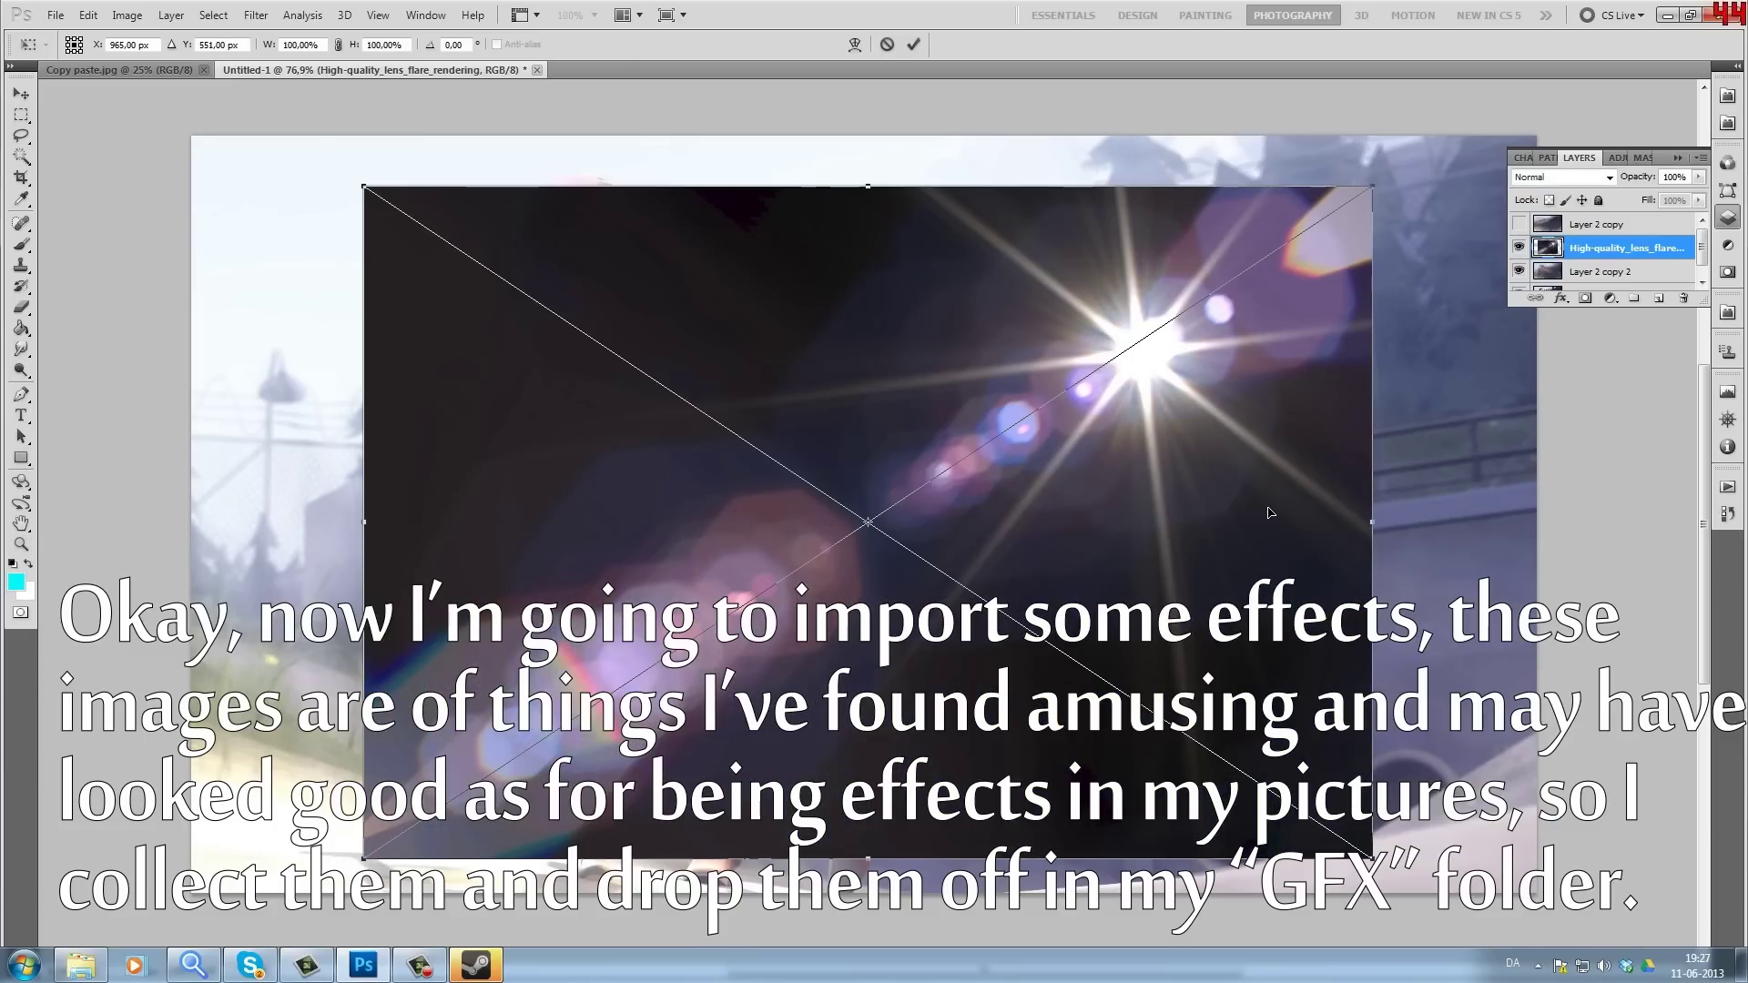
Step: Set the lens flare layer to Screen and flip, rotate and enlarge it so its sun sits in the image's upper-left area
click(1562, 176)
click(1562, 356)
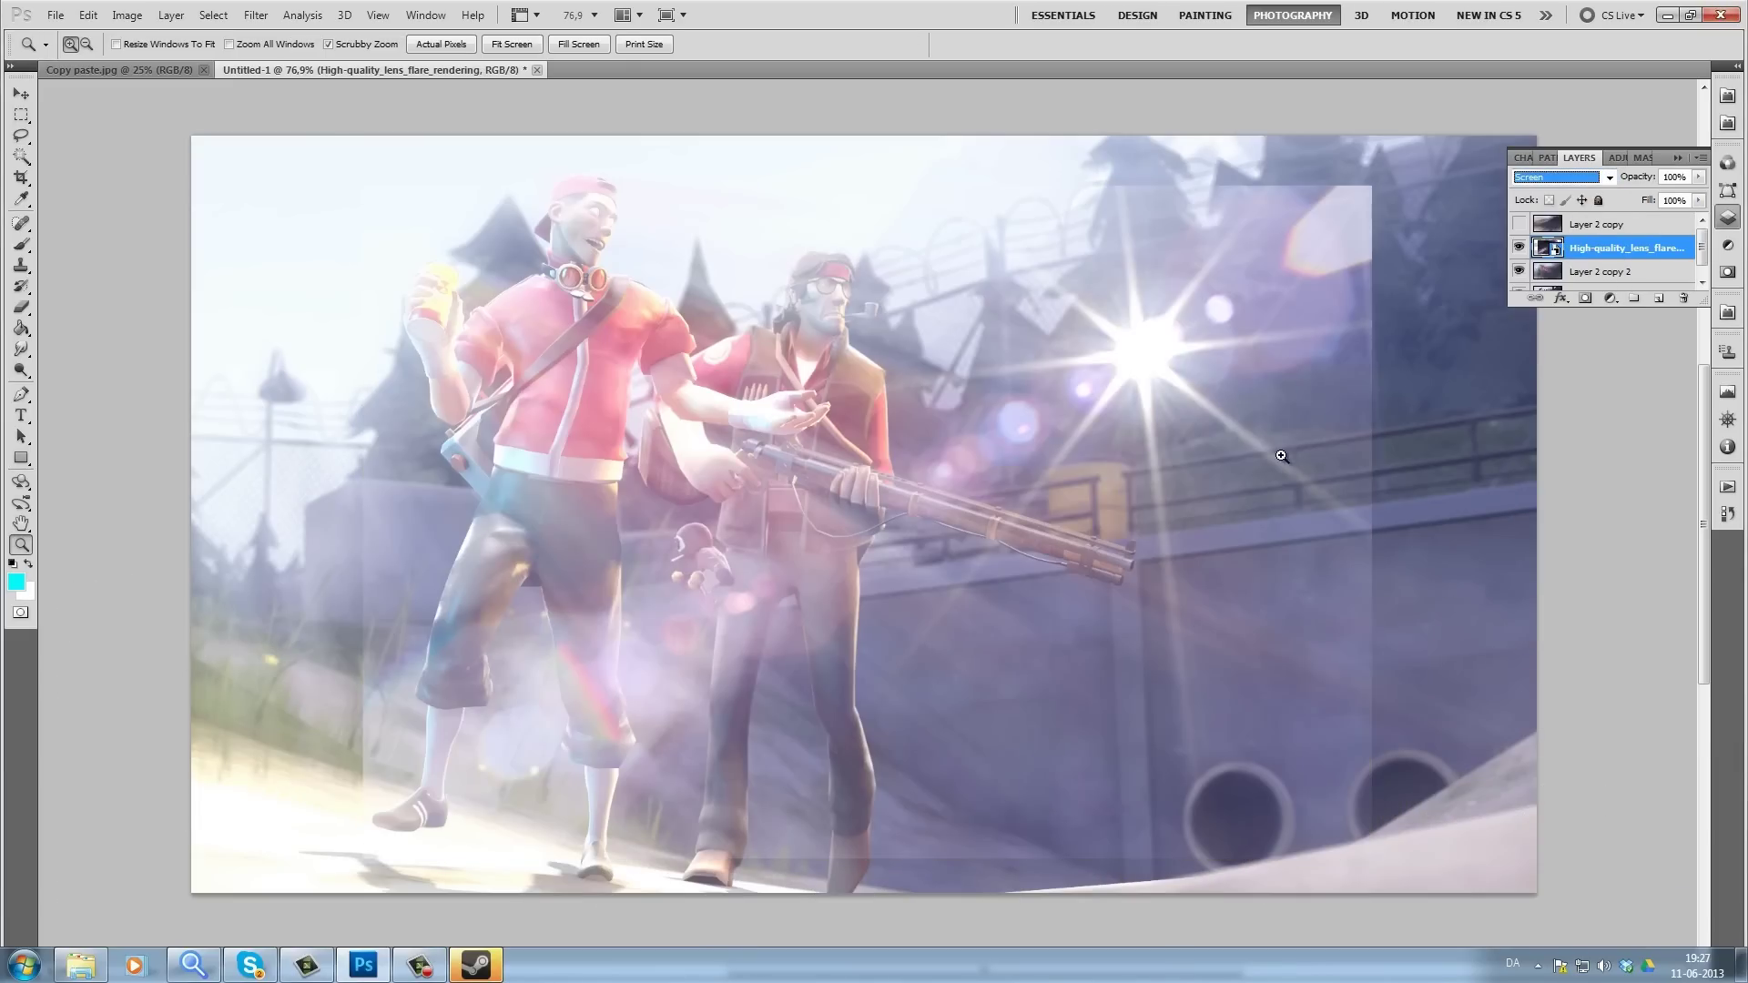
drag(1372, 522, 183, 522)
drag(363, 522, 1120, 479)
drag(433, 441, 219, 278)
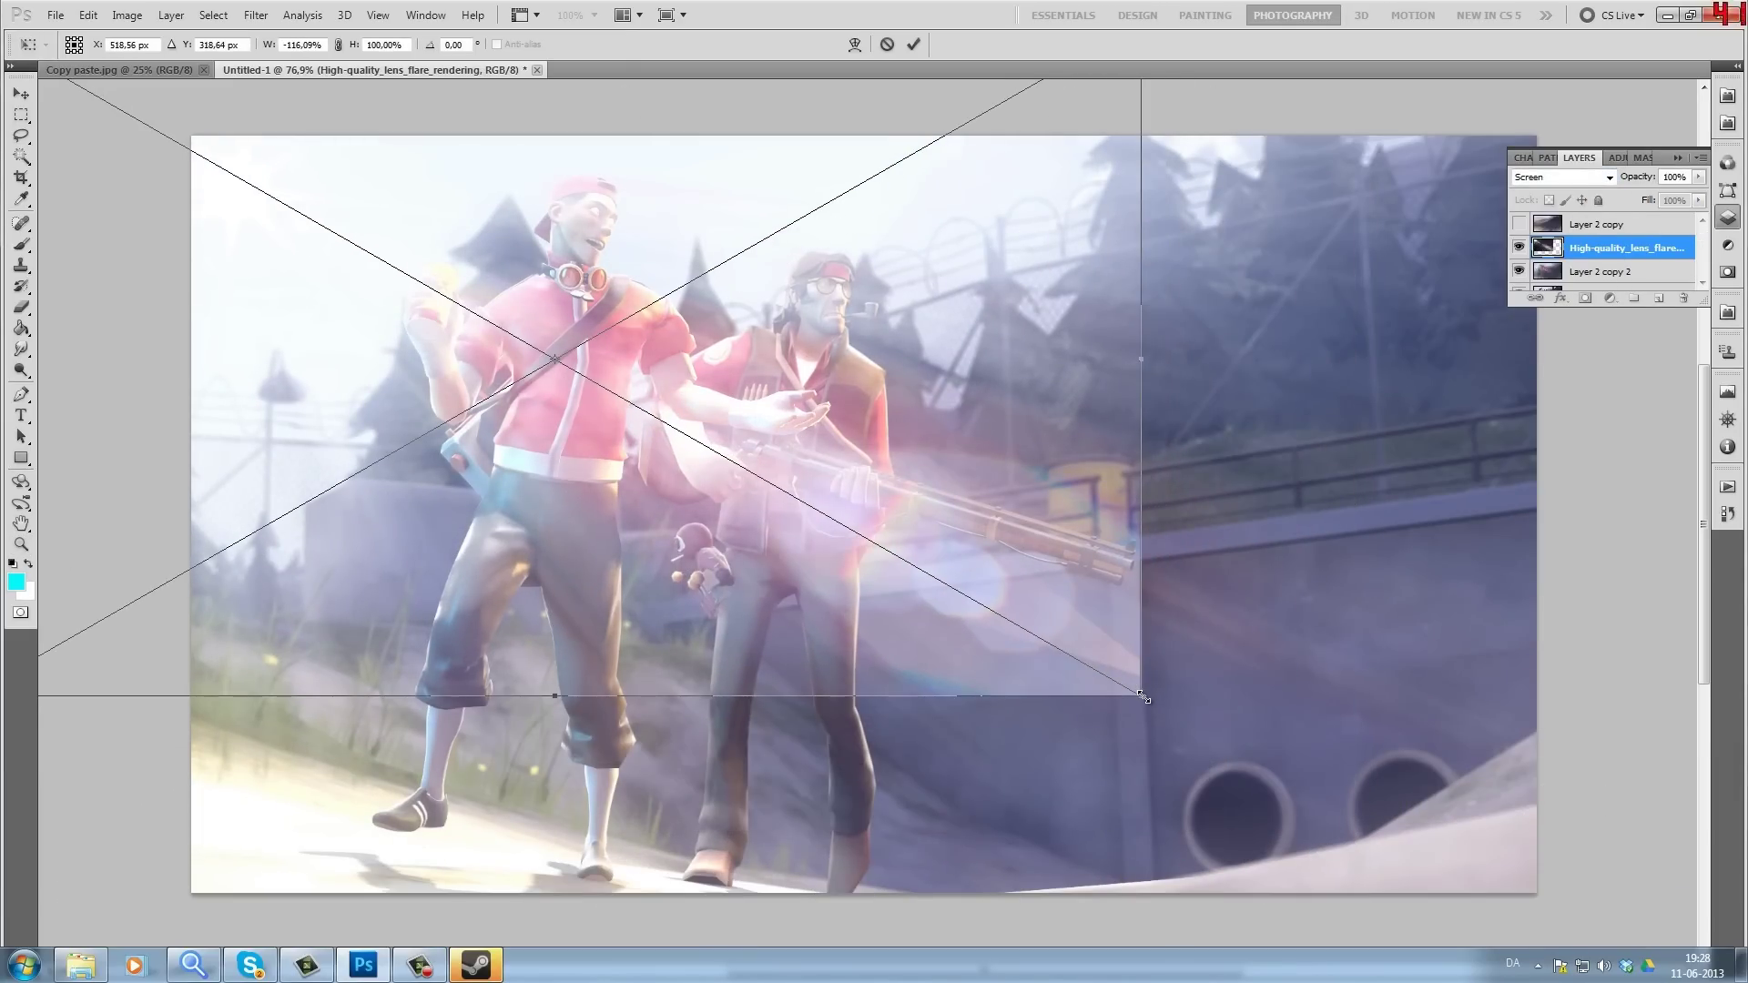
drag(1144, 697, 1585, 982)
drag(1623, 548, 1019, 526)
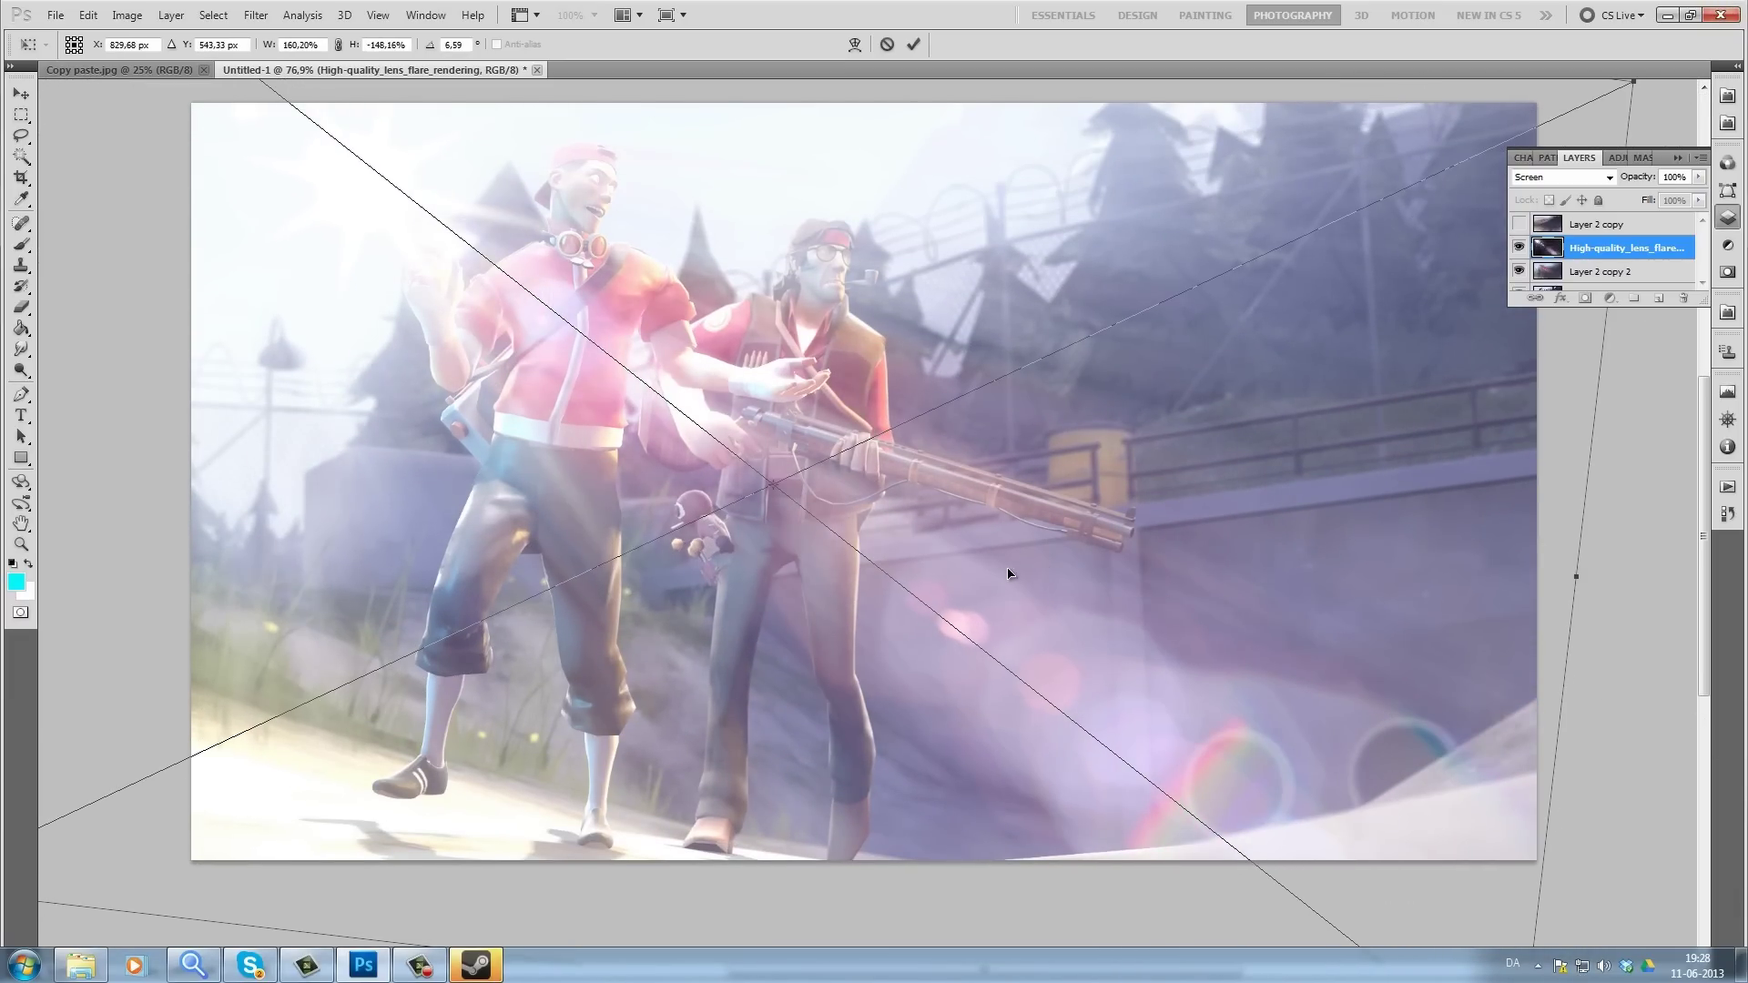
key(Return)
Step: Apply a 10-pixel Gaussian Blur to the lens flare layer and lower its fill
click(256, 14)
mouse_move(345, 181)
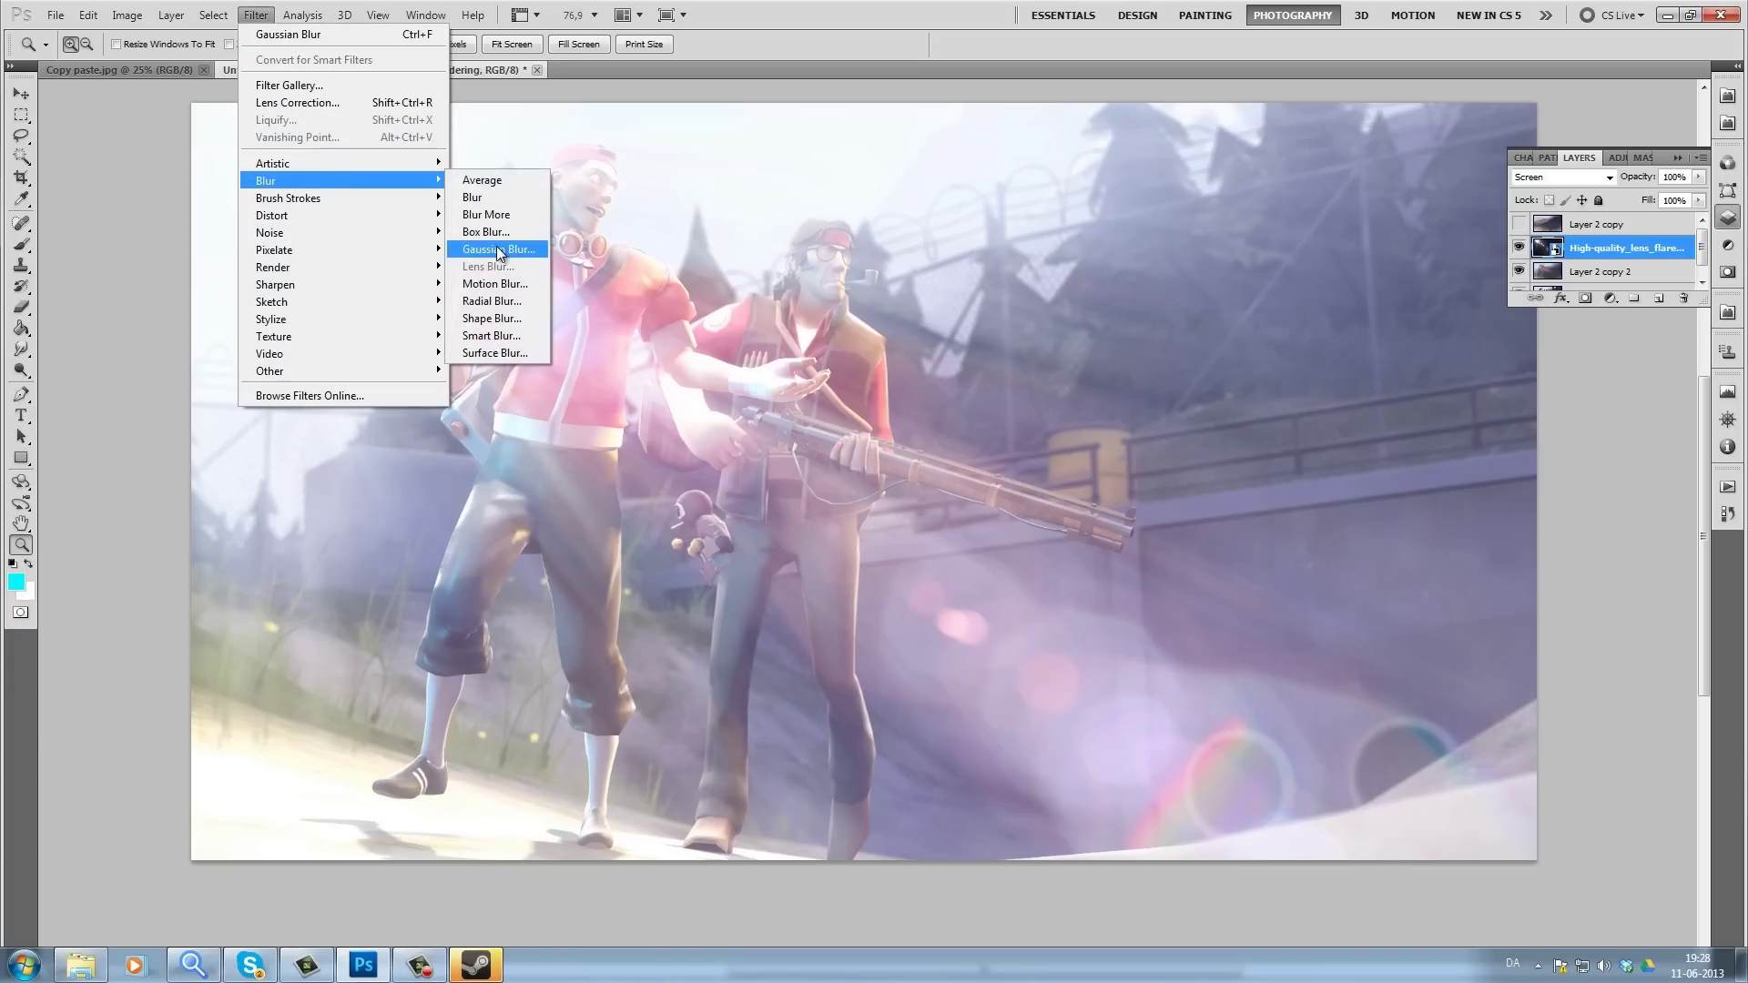
click(495, 248)
key(Left)
key(Left)
key(BackSpace)
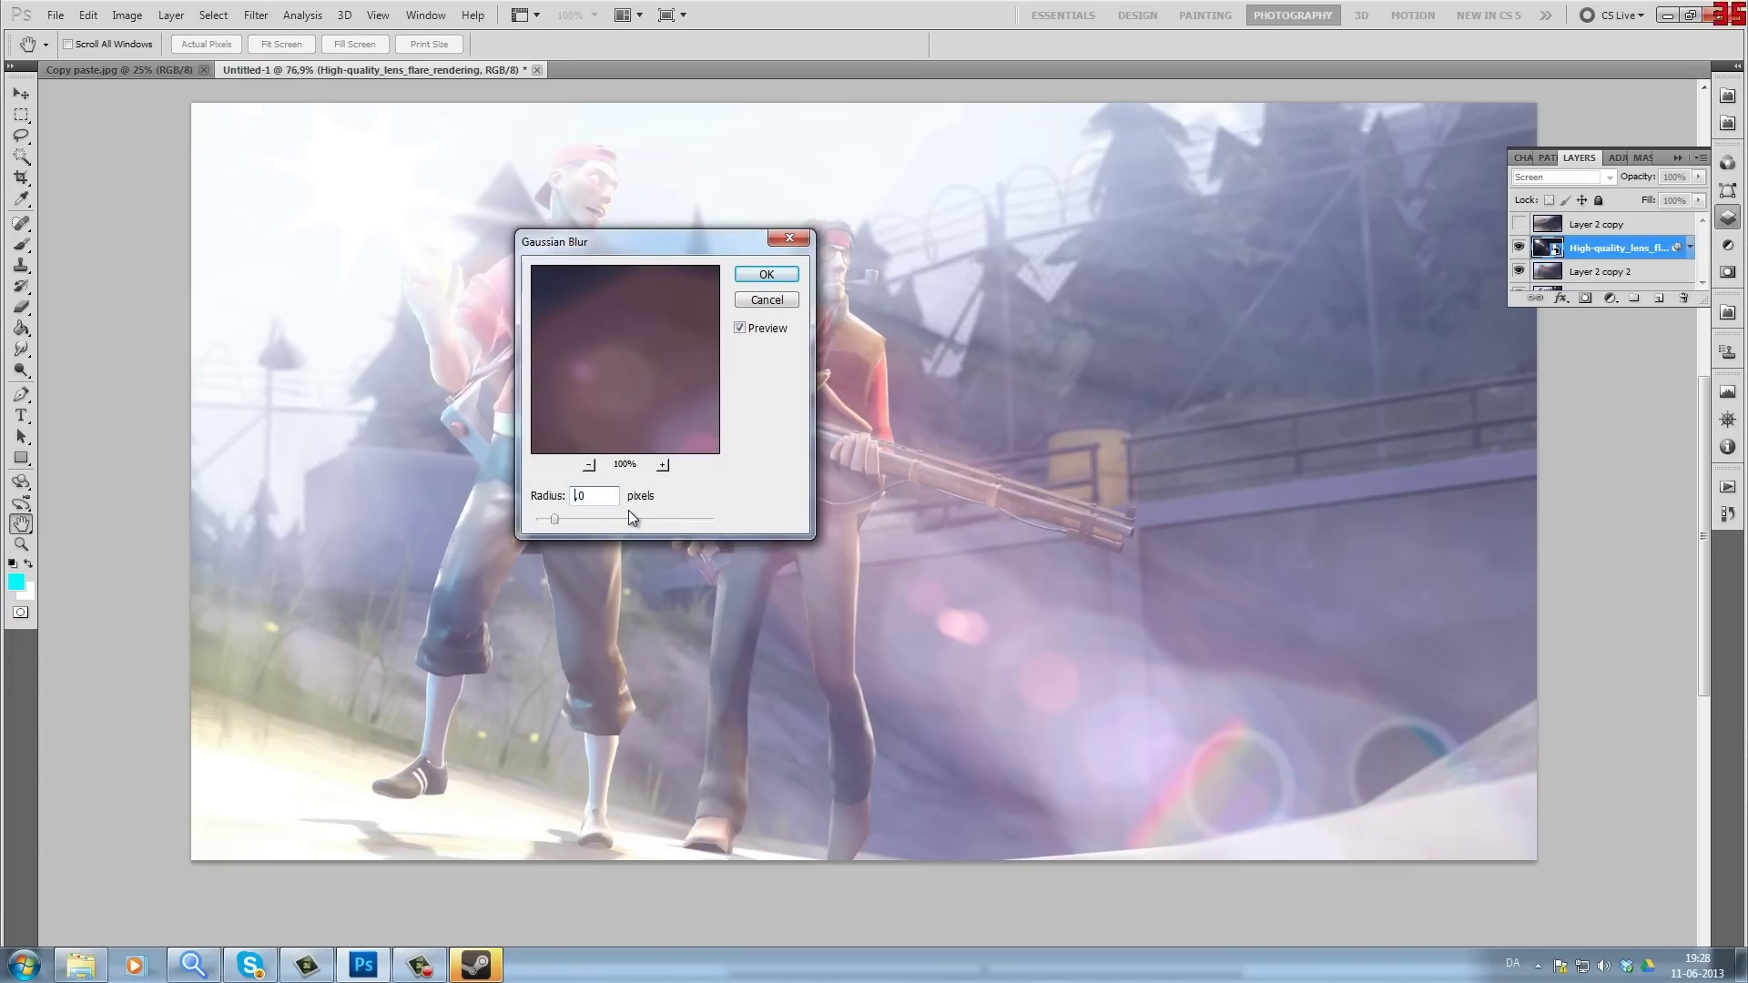
text(5)
key(BackSpace)
text(10)
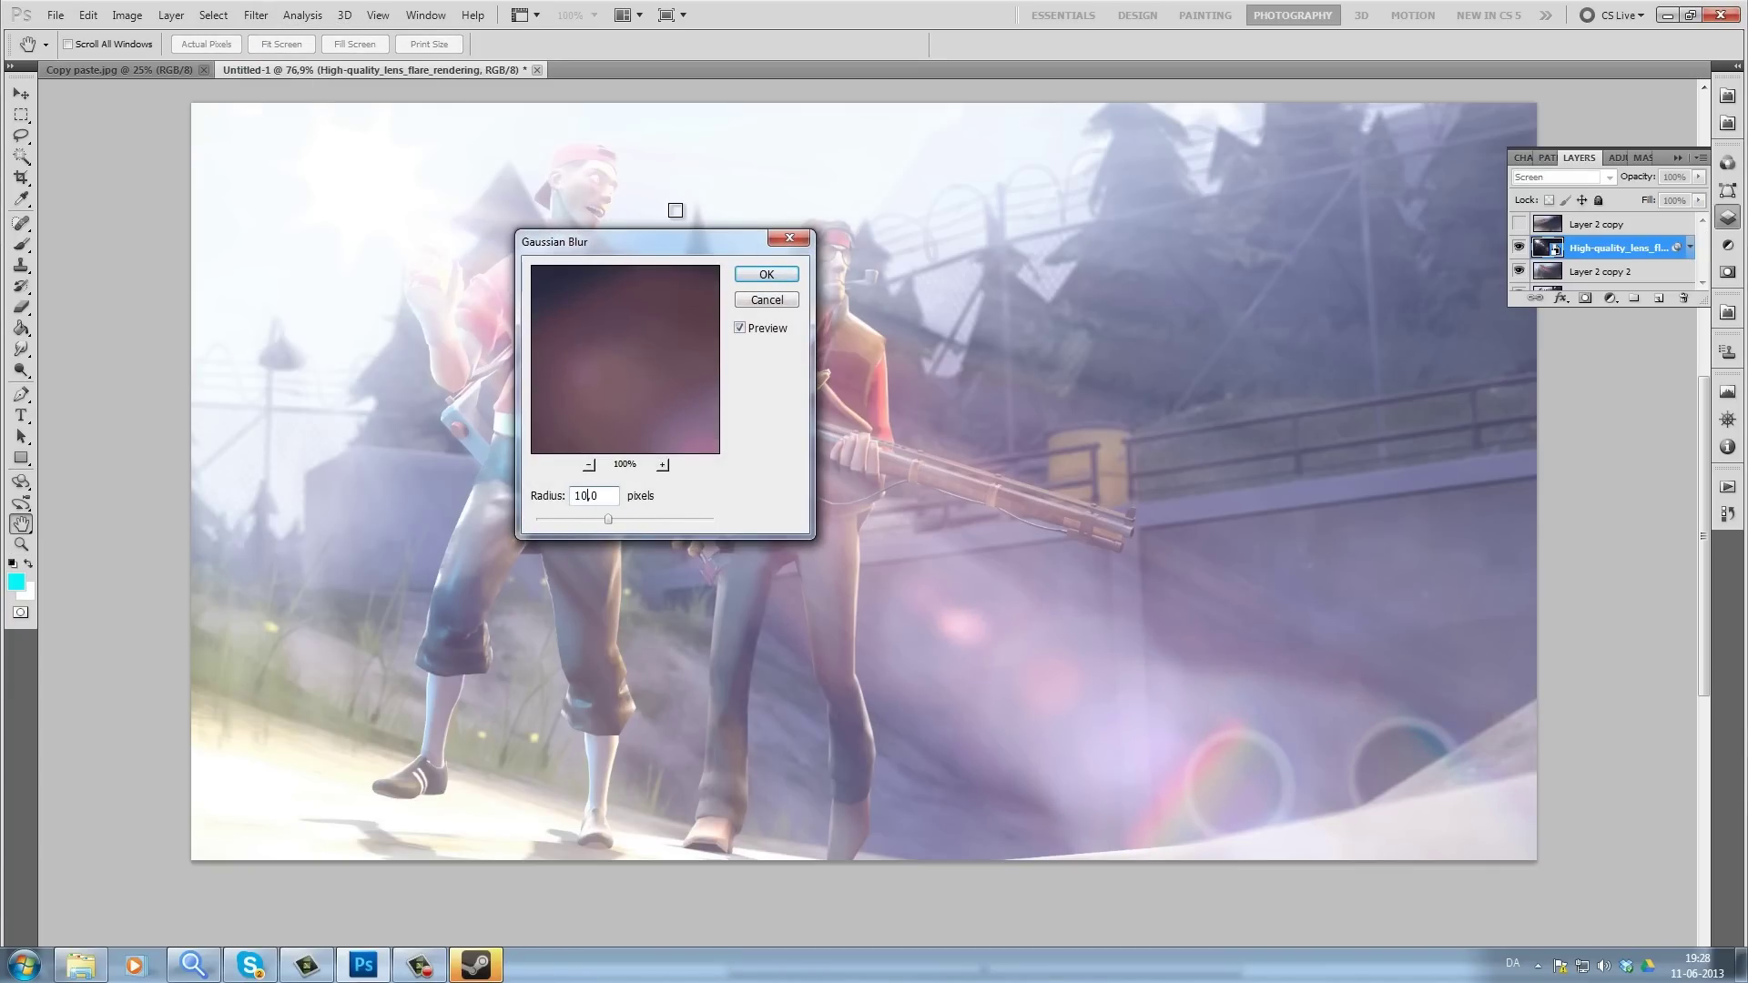
click(768, 273)
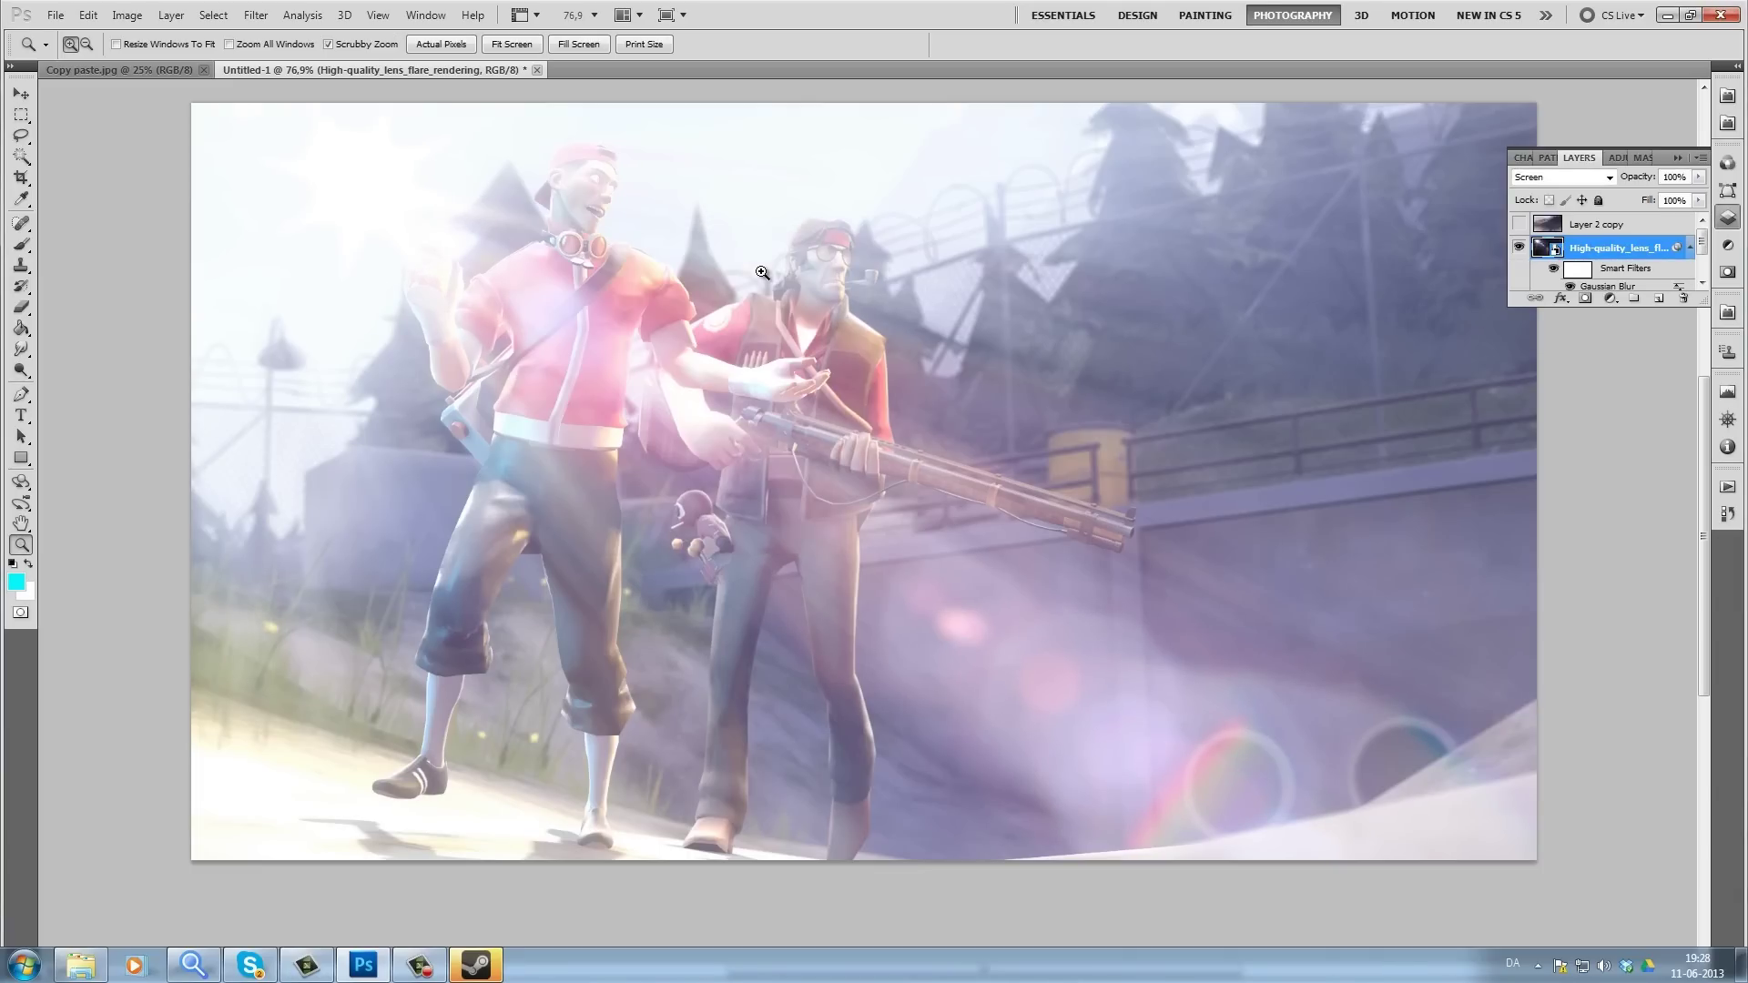
click(1698, 199)
drag(1698, 223, 1621, 223)
Step: Paint light blue (#00a2ff) over the sky with a large soft brush on a new top layer set to Overlay
click(1660, 300)
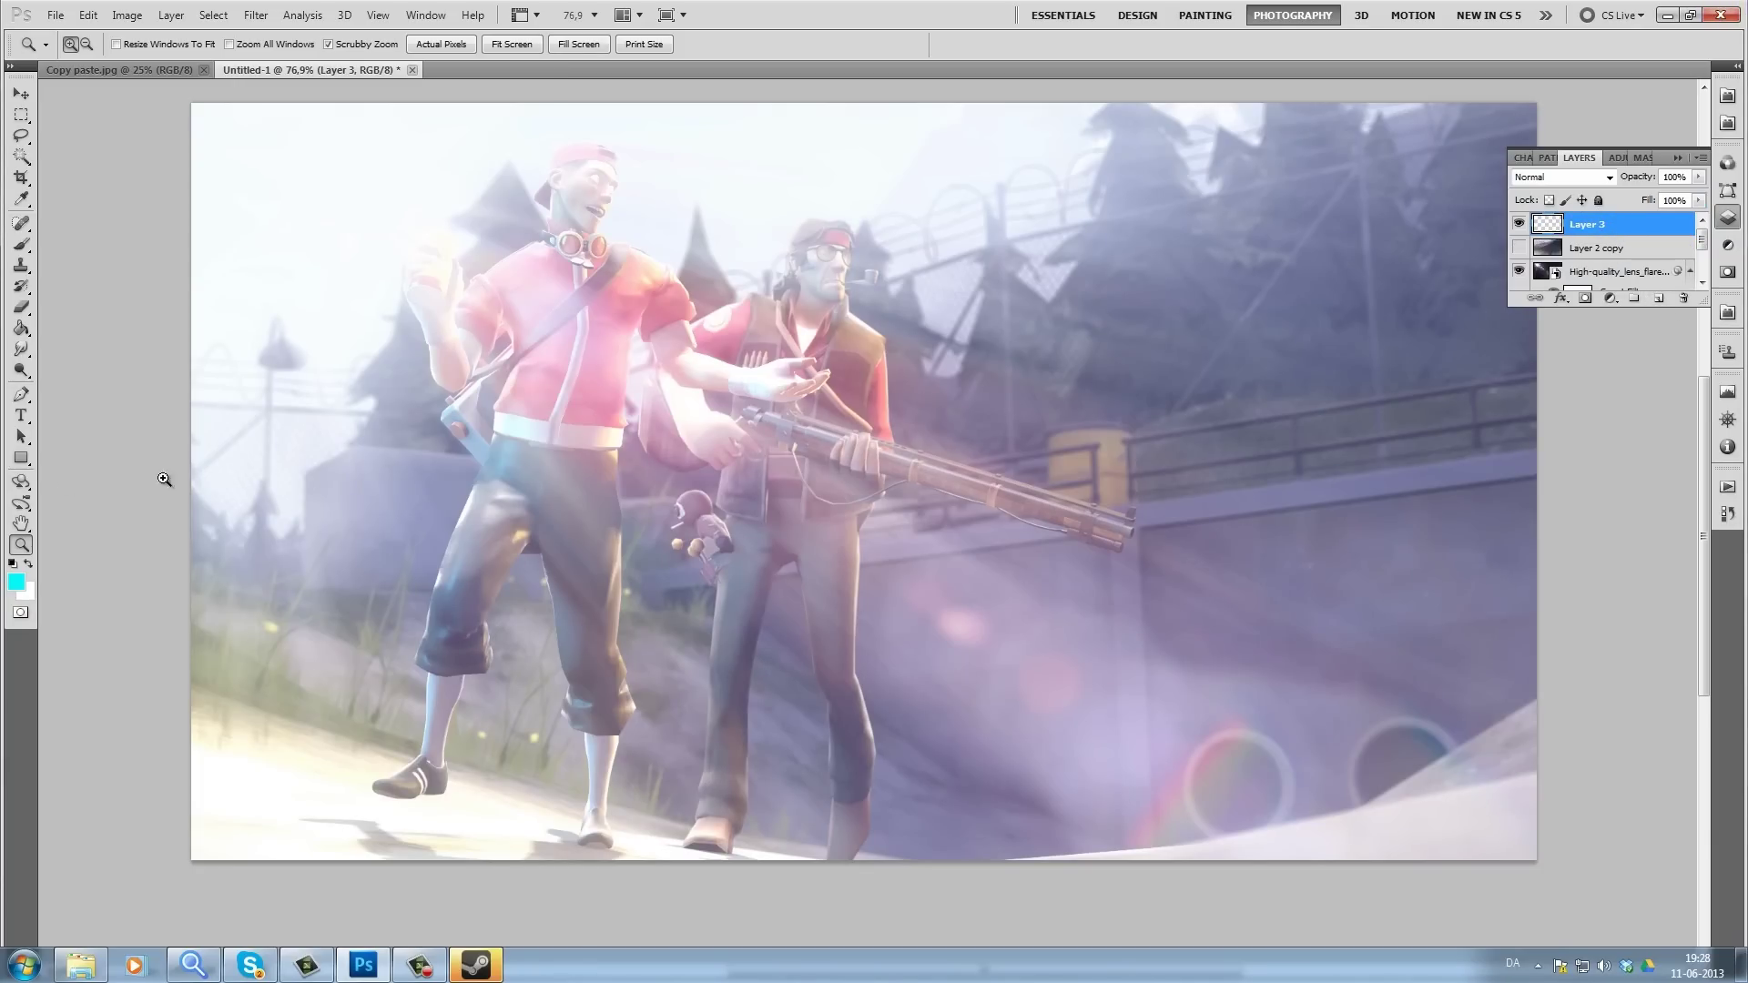
click(18, 583)
click(1294, 543)
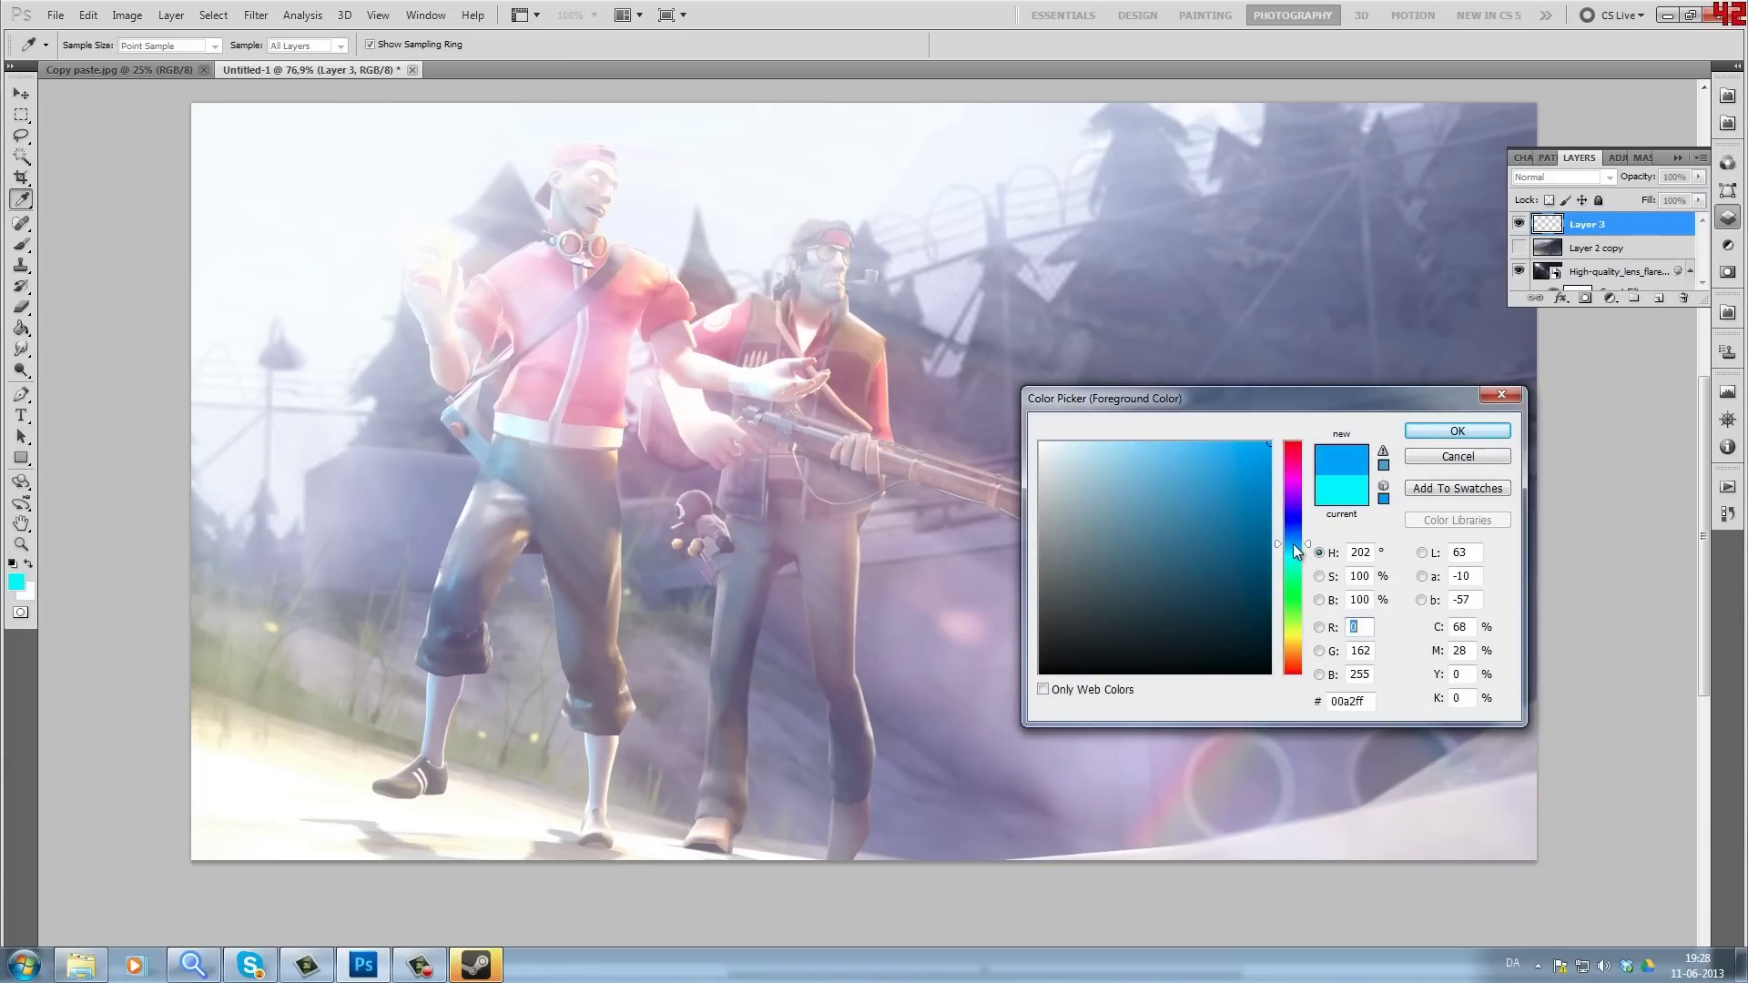
click(1438, 433)
scroll(555, 534, down, 3)
click(21, 244)
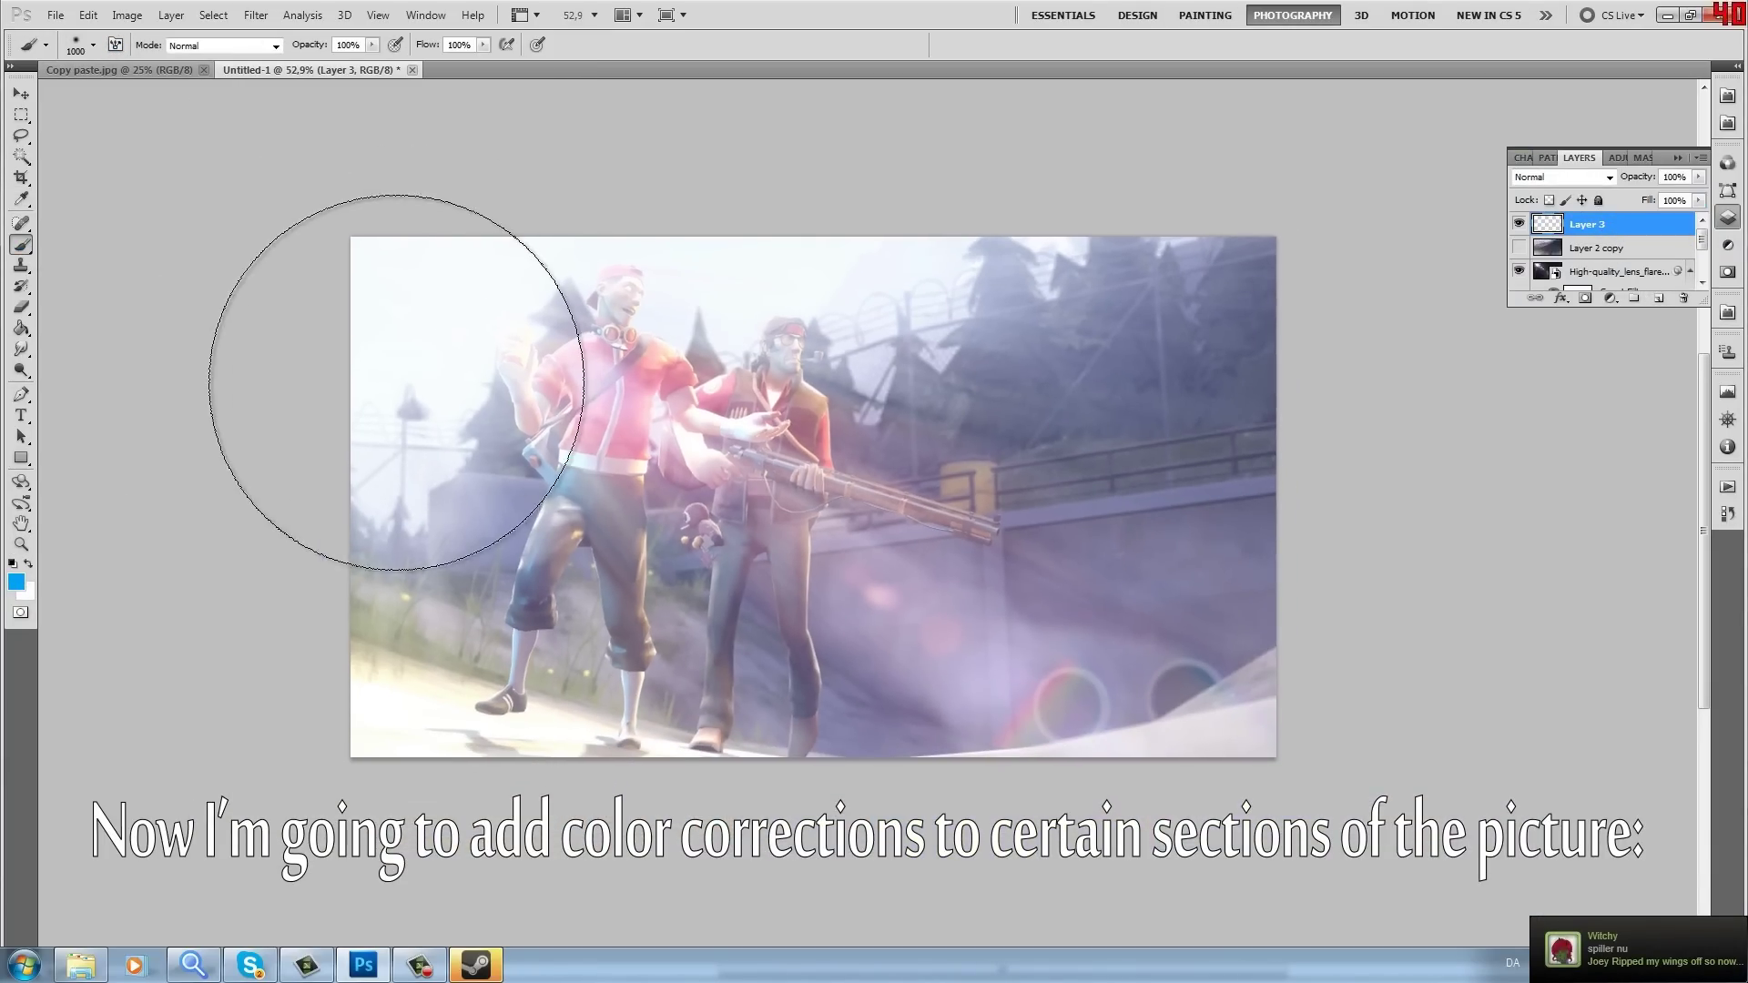
mouse_move(390, 312)
mouse_down()
mouse_move(430, 176)
mouse_move(886, 173)
mouse_move(624, 118)
mouse_up()
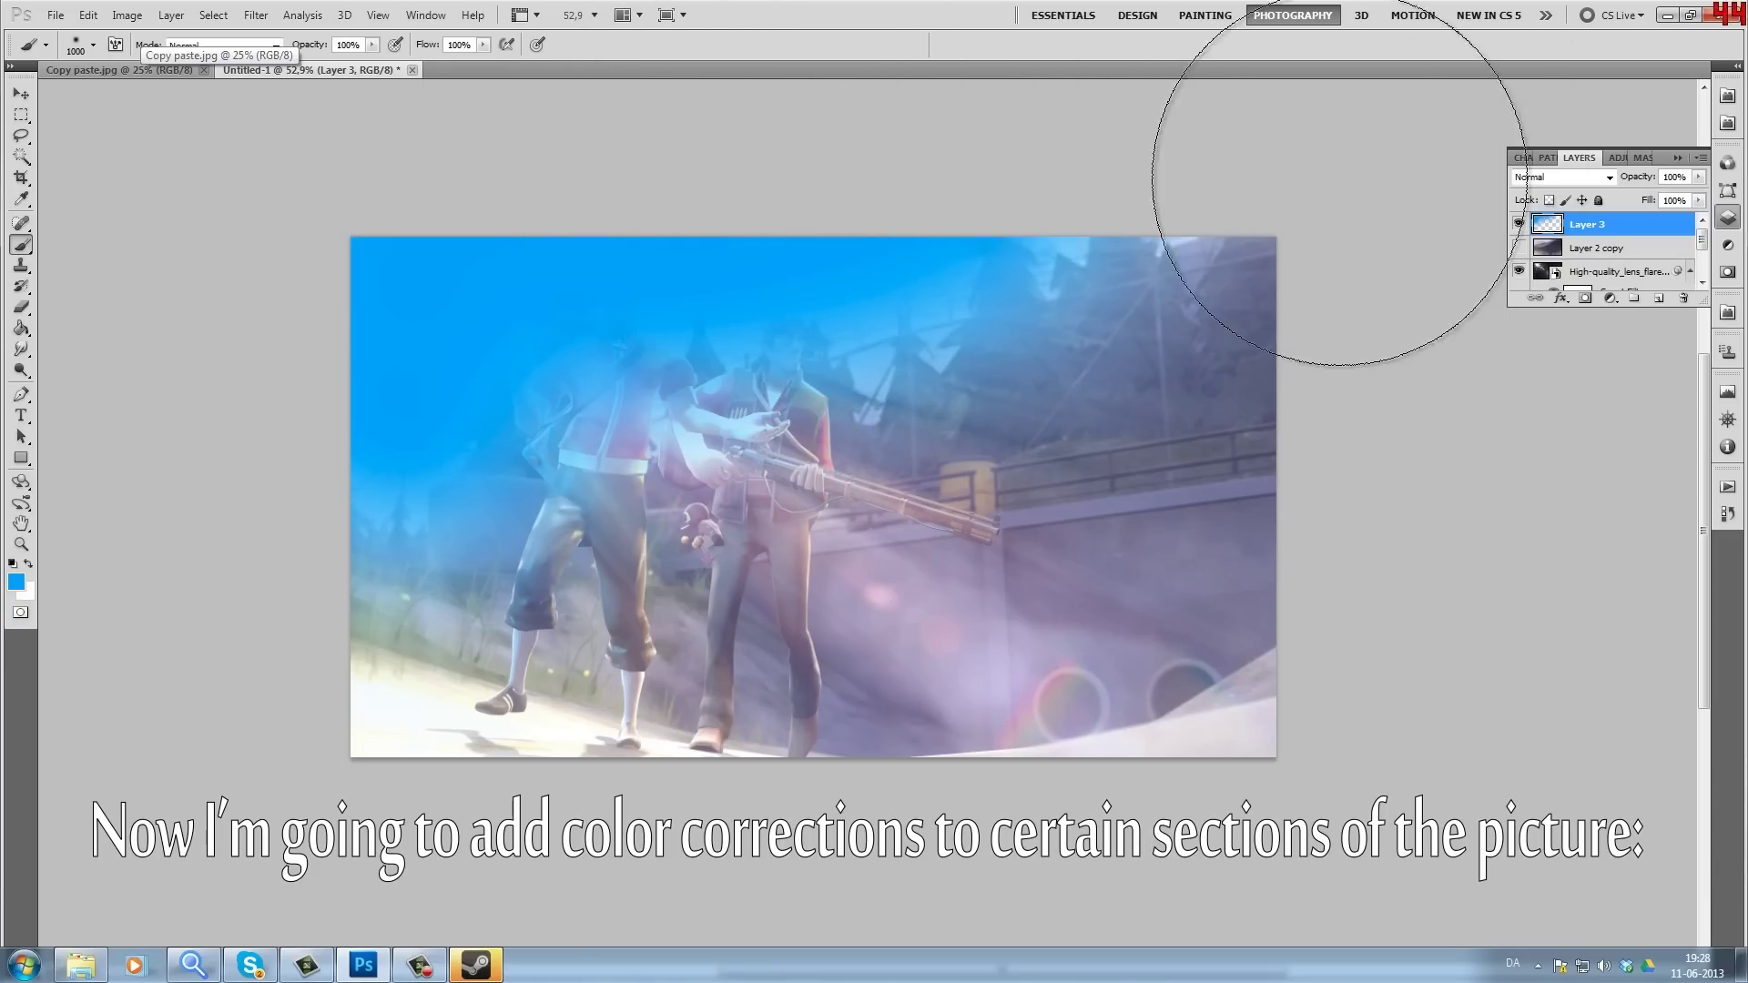
click(1584, 177)
click(1548, 413)
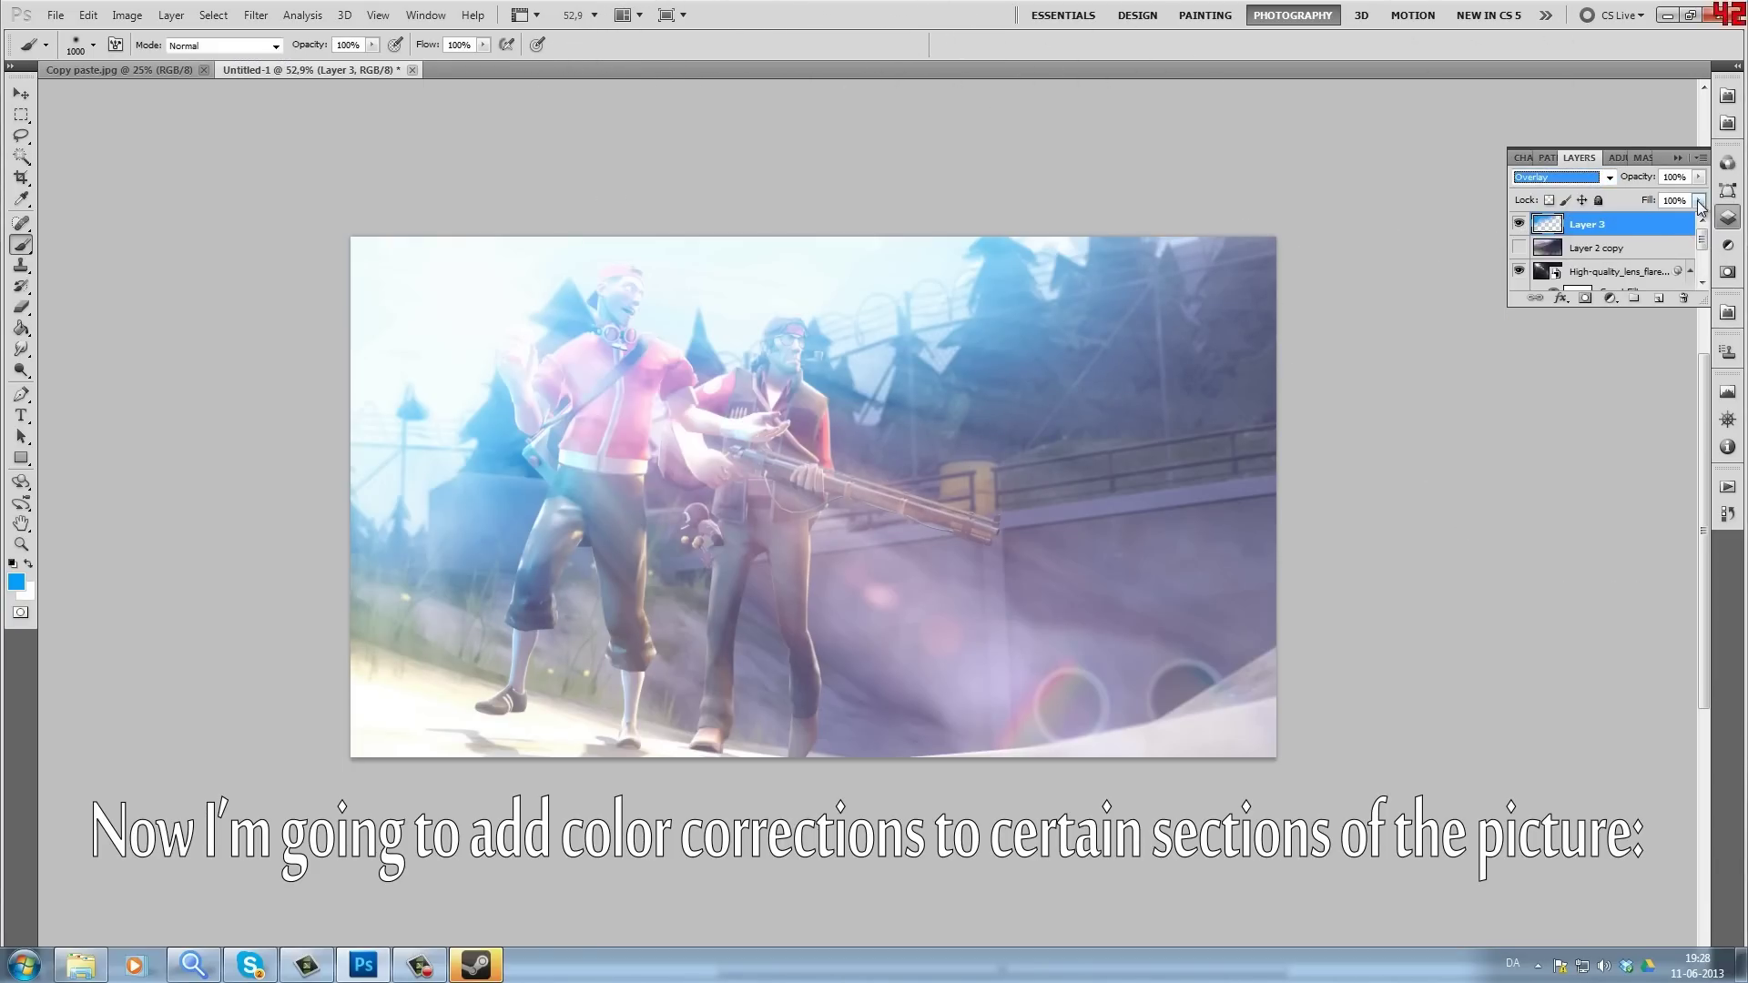
Step: Add a new layer and paint orange (#ffa200) over the ground, the wall and both characters
click(1659, 298)
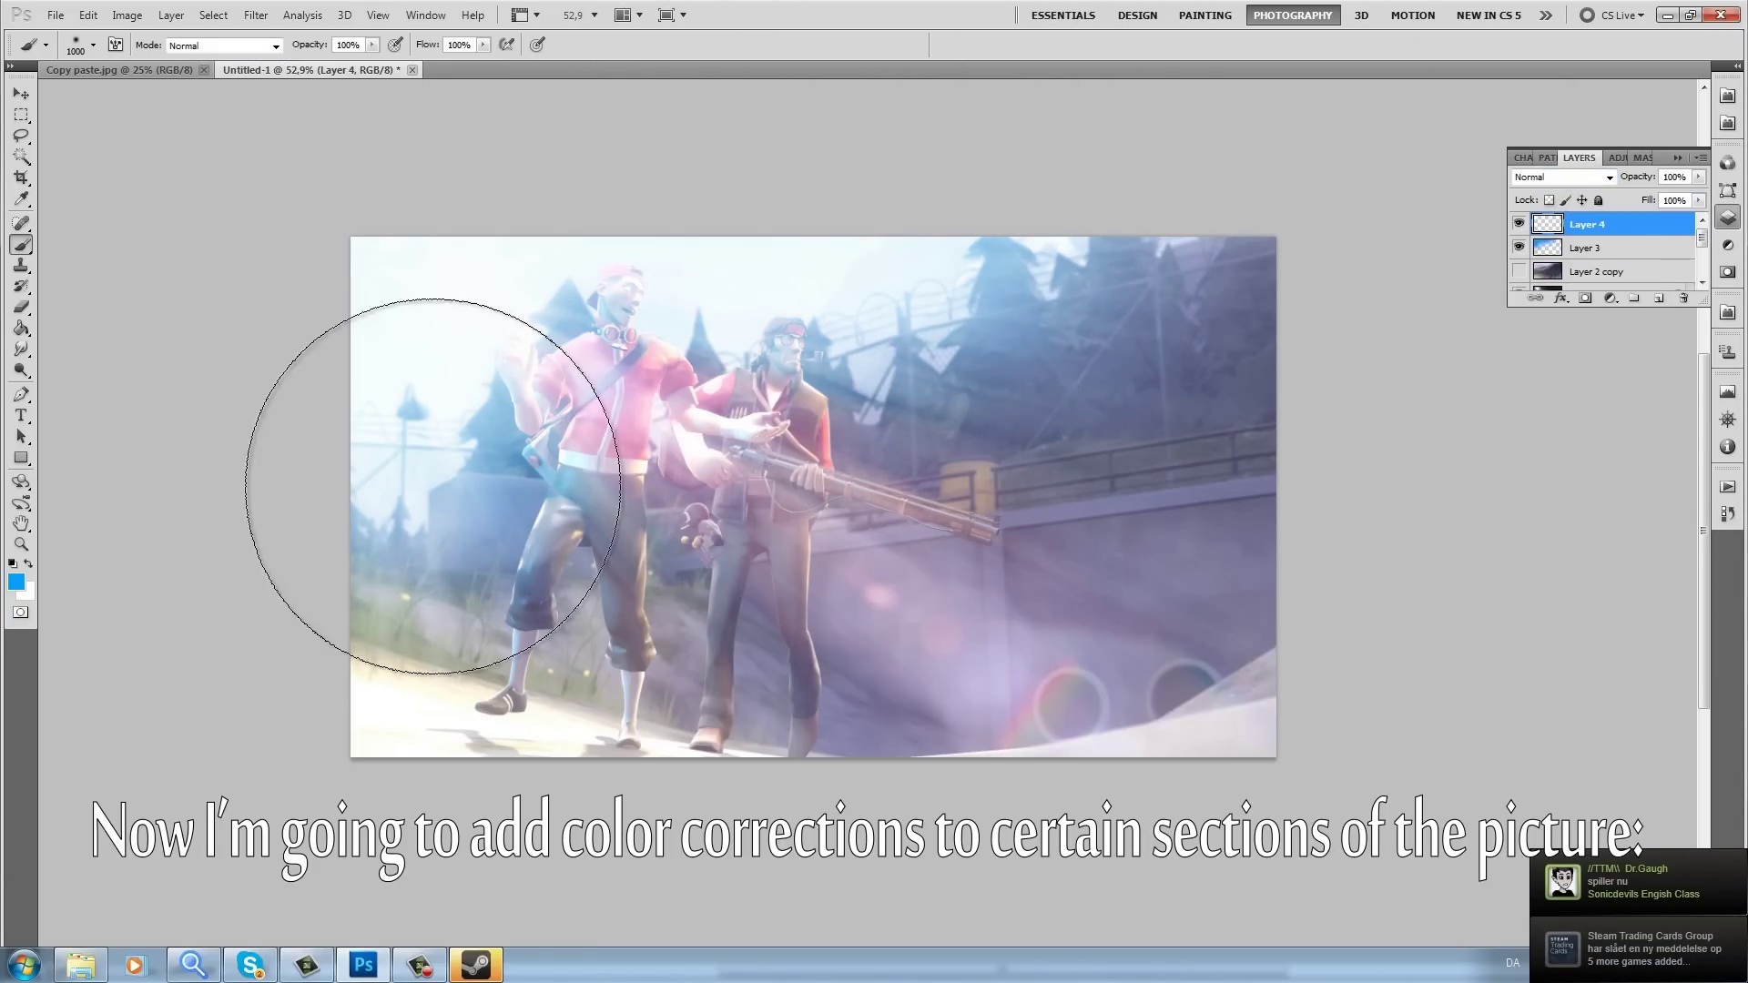
click(15, 582)
drag(1290, 635, 1307, 649)
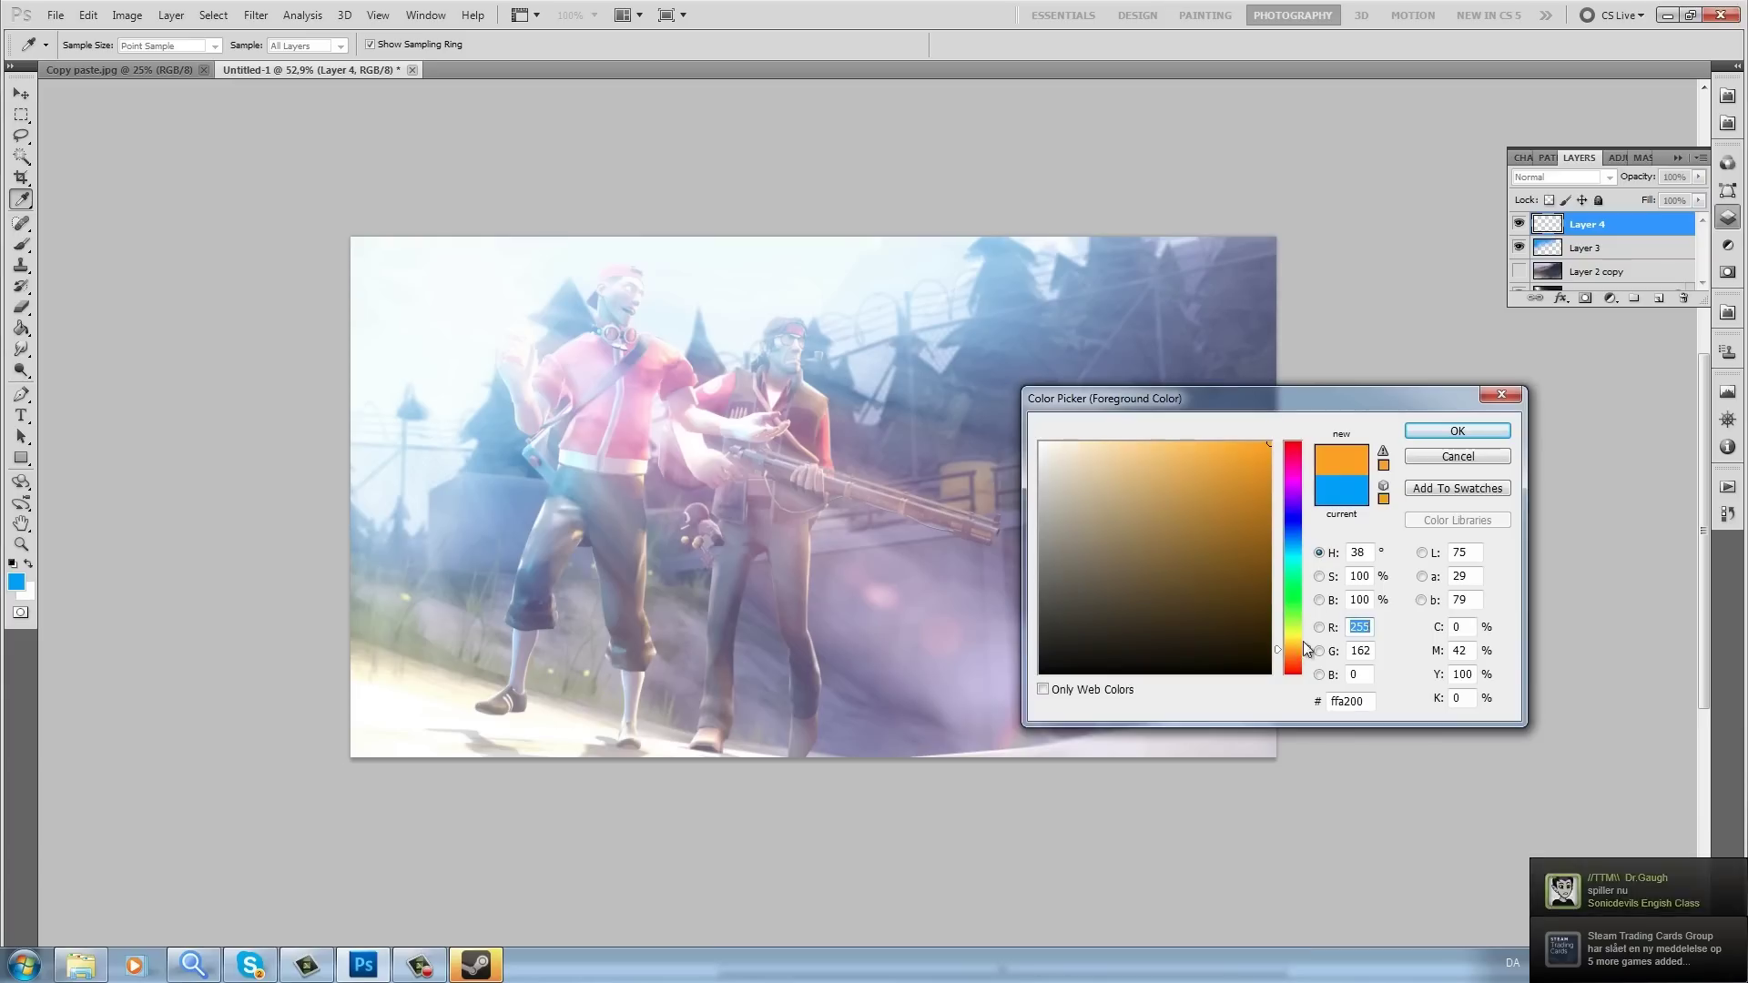
click(1457, 431)
mouse_move(344, 741)
mouse_down()
mouse_move(1186, 765)
mouse_move(1243, 644)
mouse_move(1188, 603)
mouse_move(594, 770)
mouse_move(485, 585)
mouse_move(1054, 615)
mouse_move(1216, 454)
mouse_move(786, 693)
mouse_move(698, 686)
mouse_move(605, 514)
mouse_move(660, 593)
mouse_move(679, 685)
mouse_up()
Step: Set the orange layer's blend mode to Overlay and its fill to 25%
click(1595, 179)
click(1559, 415)
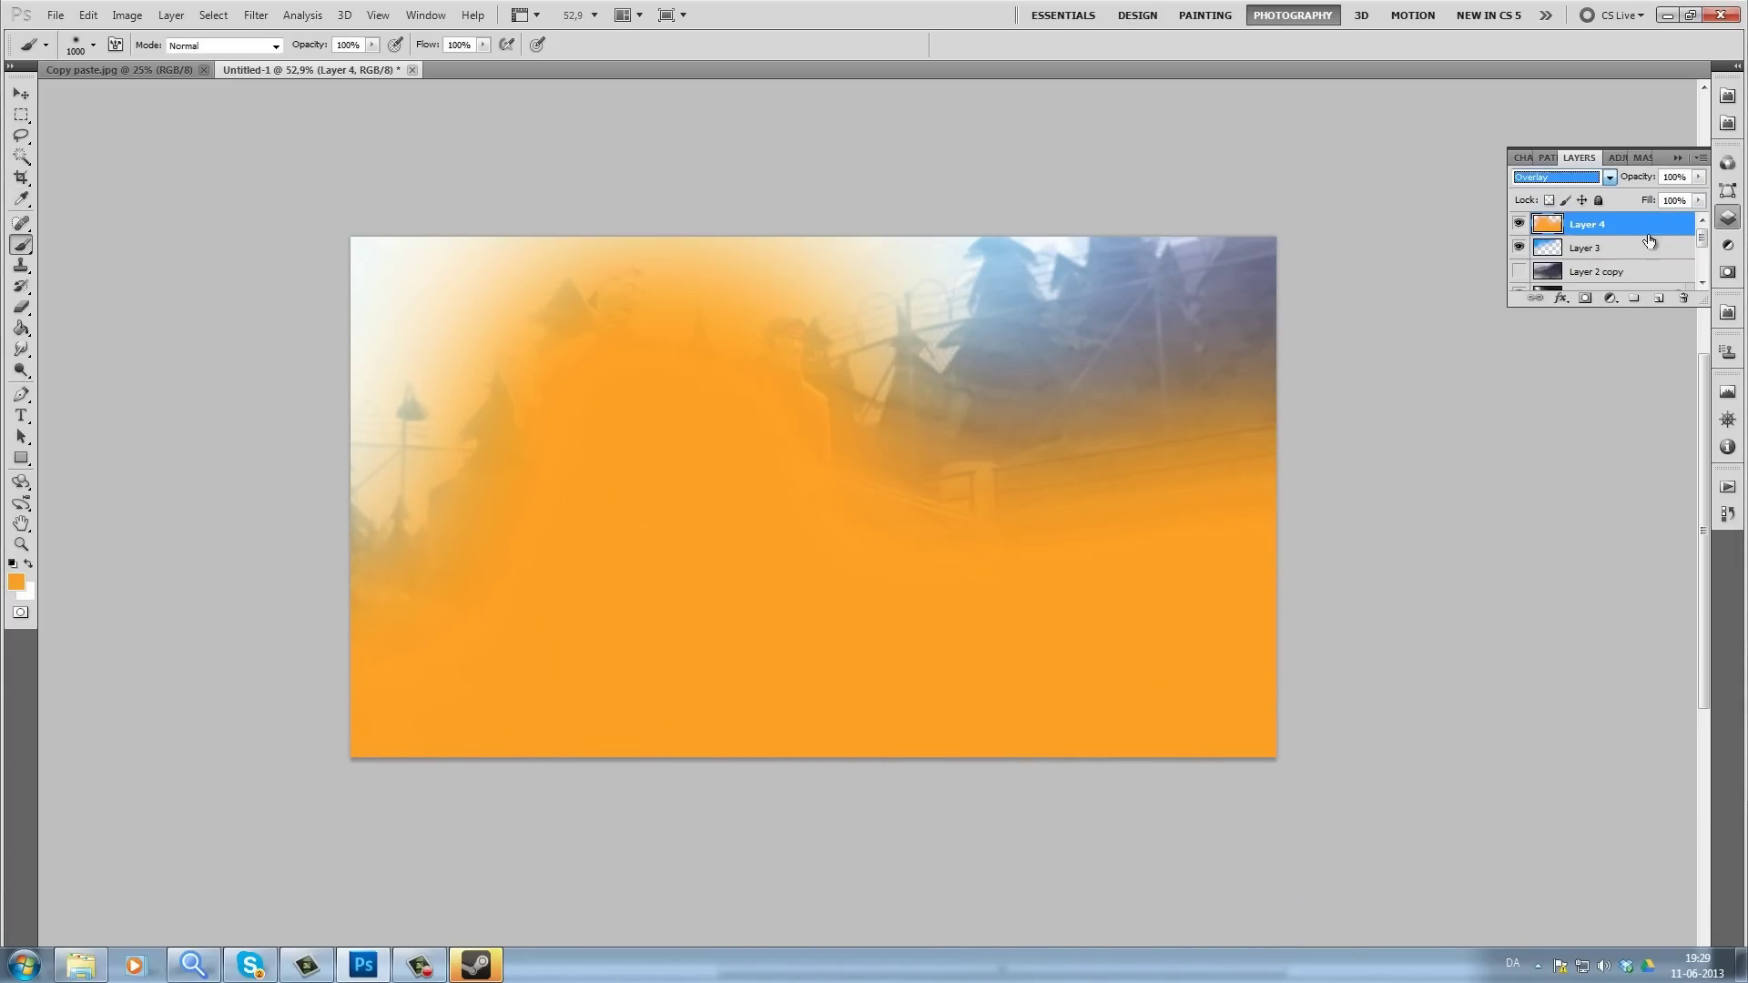
drag(1698, 200, 1631, 211)
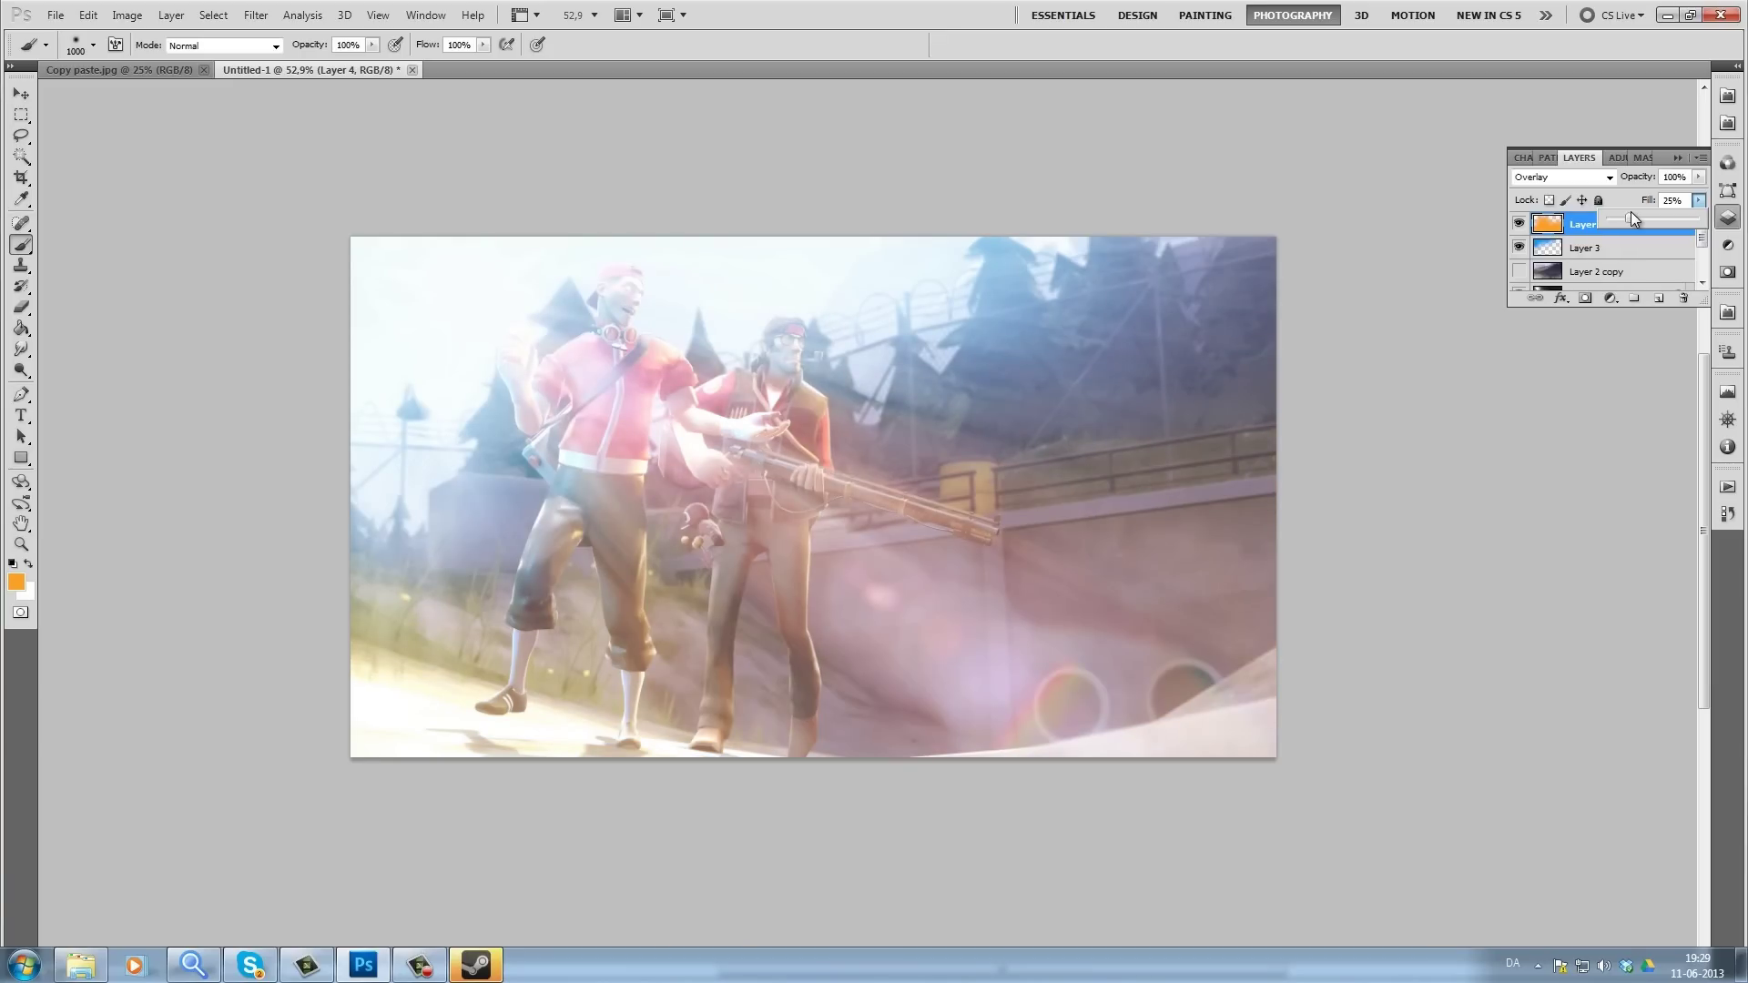
Step: Add a new layer and paint deep blue (#0c00ff) over the image's upper-right trees and left side
click(1660, 299)
click(17, 581)
click(1293, 517)
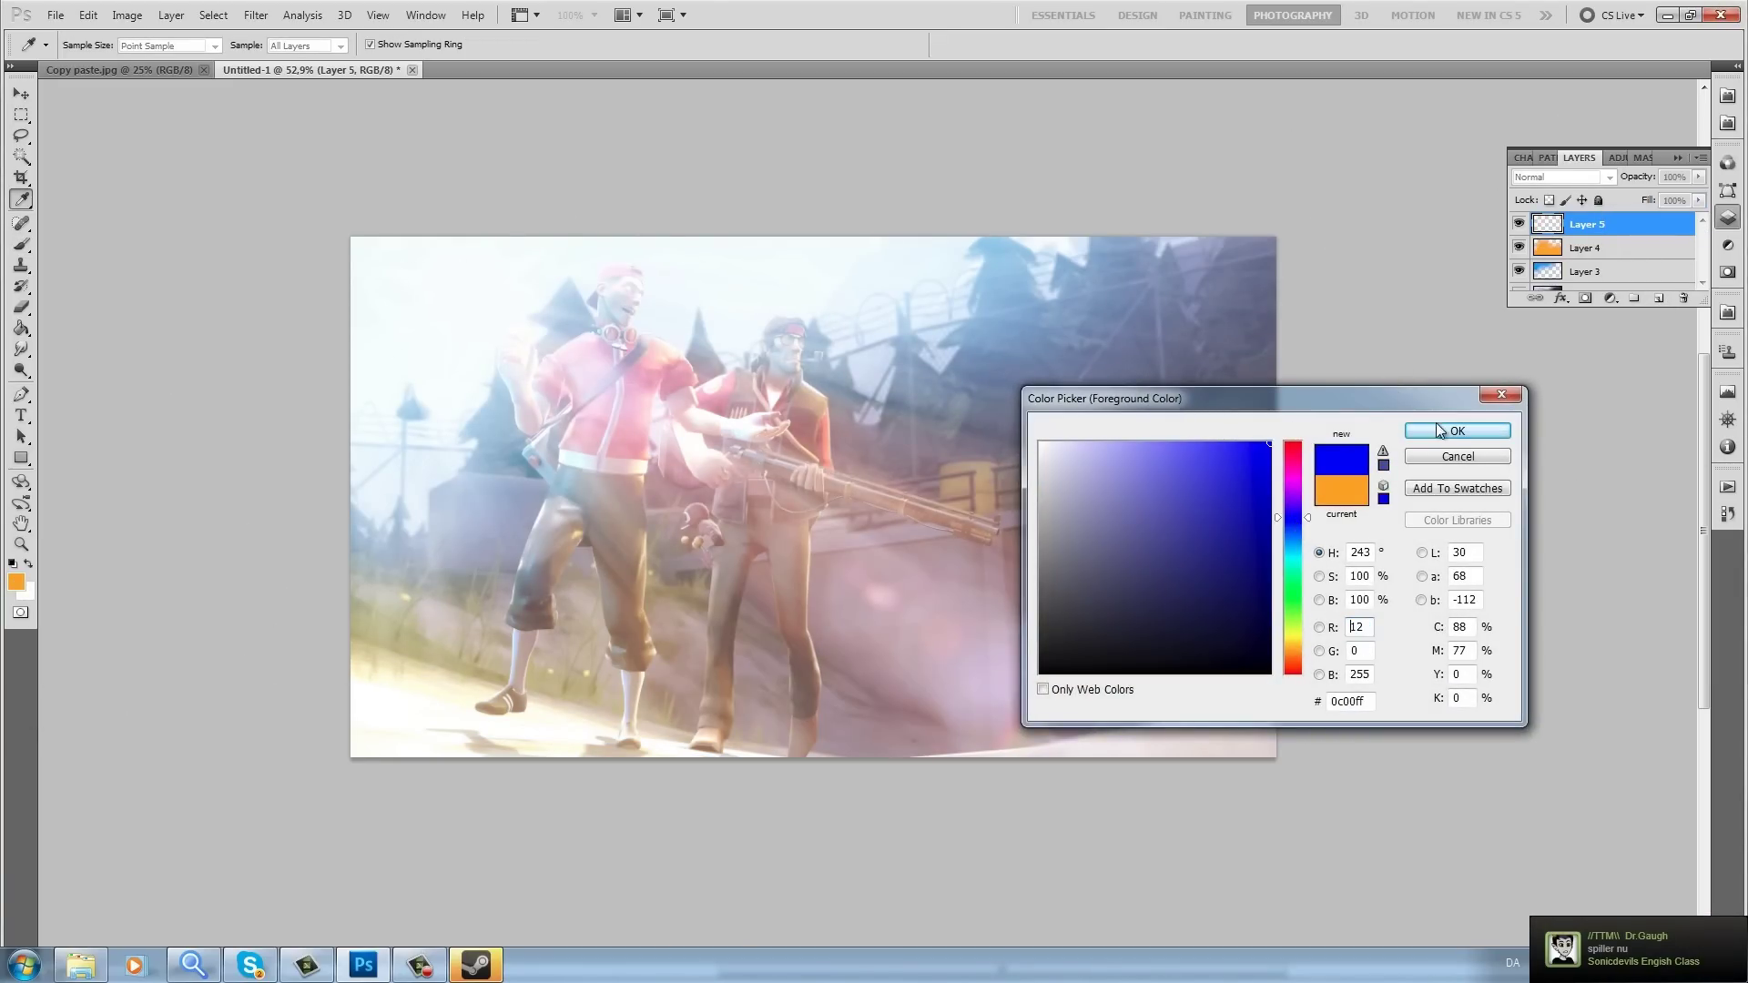
click(1438, 430)
key(b)
drag(1384, 371, 845, 425)
drag(455, 454, 287, 460)
Step: Set the deep blue layer's blend mode to Screen and its fill to 41%
click(1589, 177)
click(1567, 340)
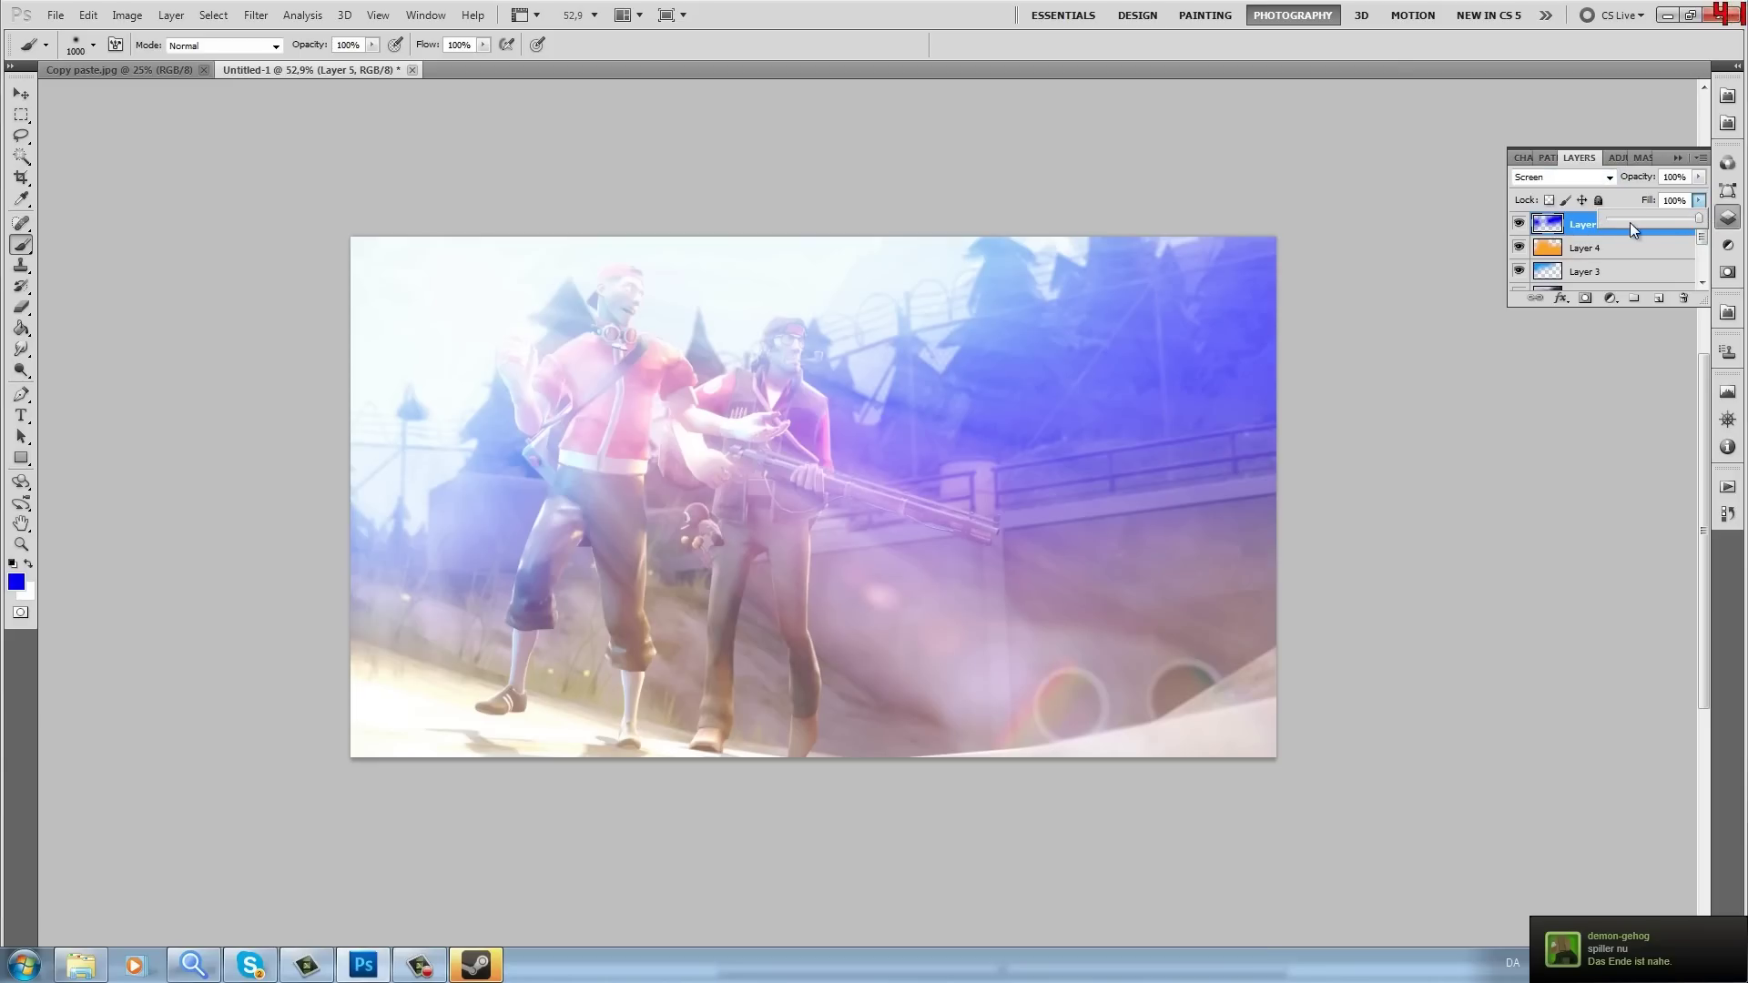
drag(1630, 221, 1631, 219)
Step: Add a new layer and paint white over the image's upper-left corner
click(1658, 298)
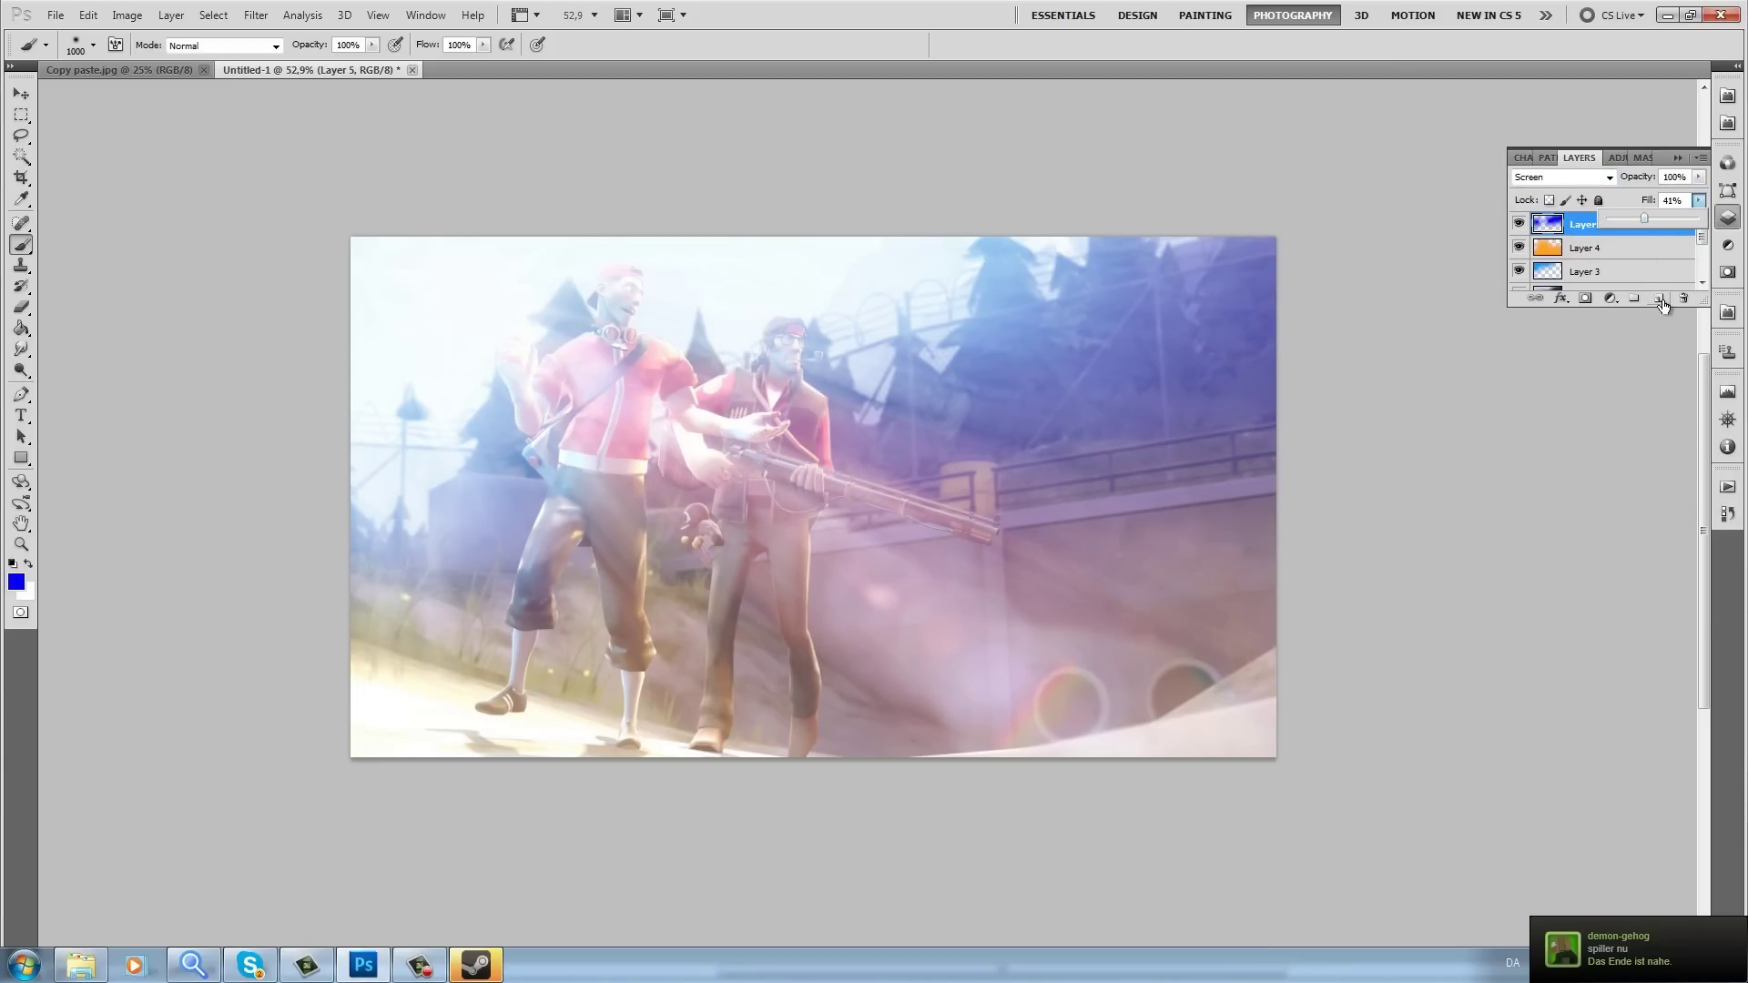
click(18, 579)
drag(1061, 457, 901, 307)
key(Return)
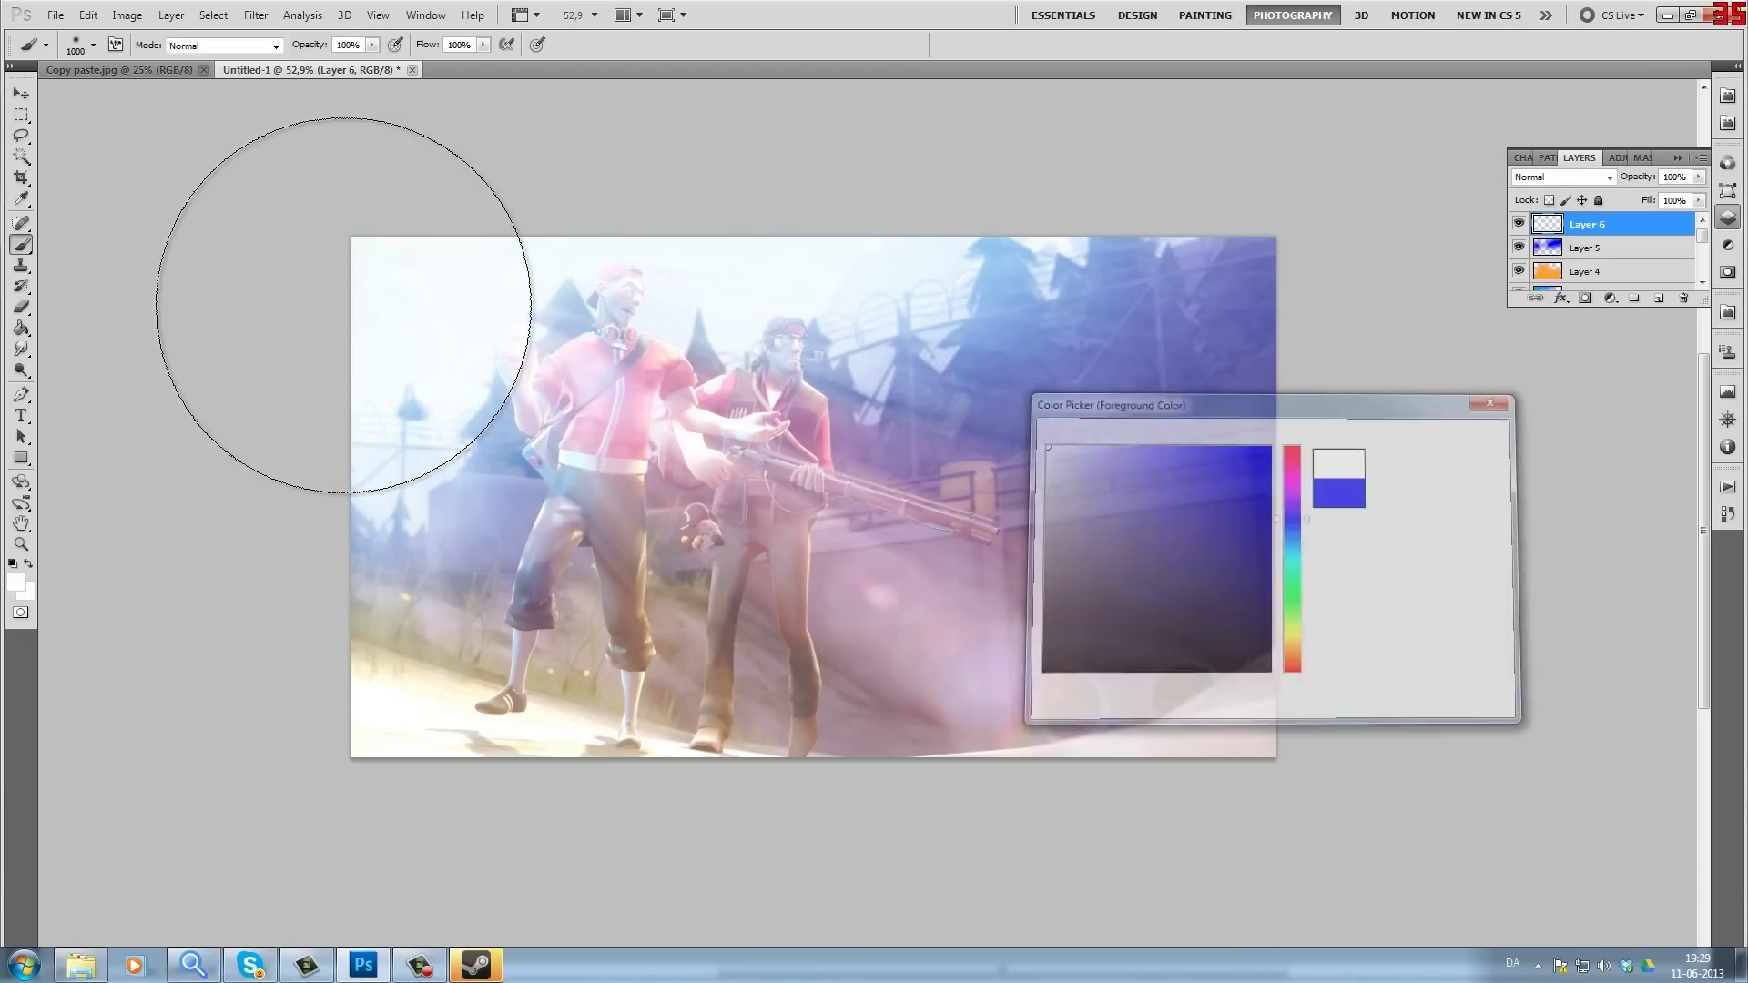
drag(289, 414, 437, 187)
Step: Set the white layer's fill to 23% and its blend mode to Soft Light
click(1698, 200)
click(1627, 220)
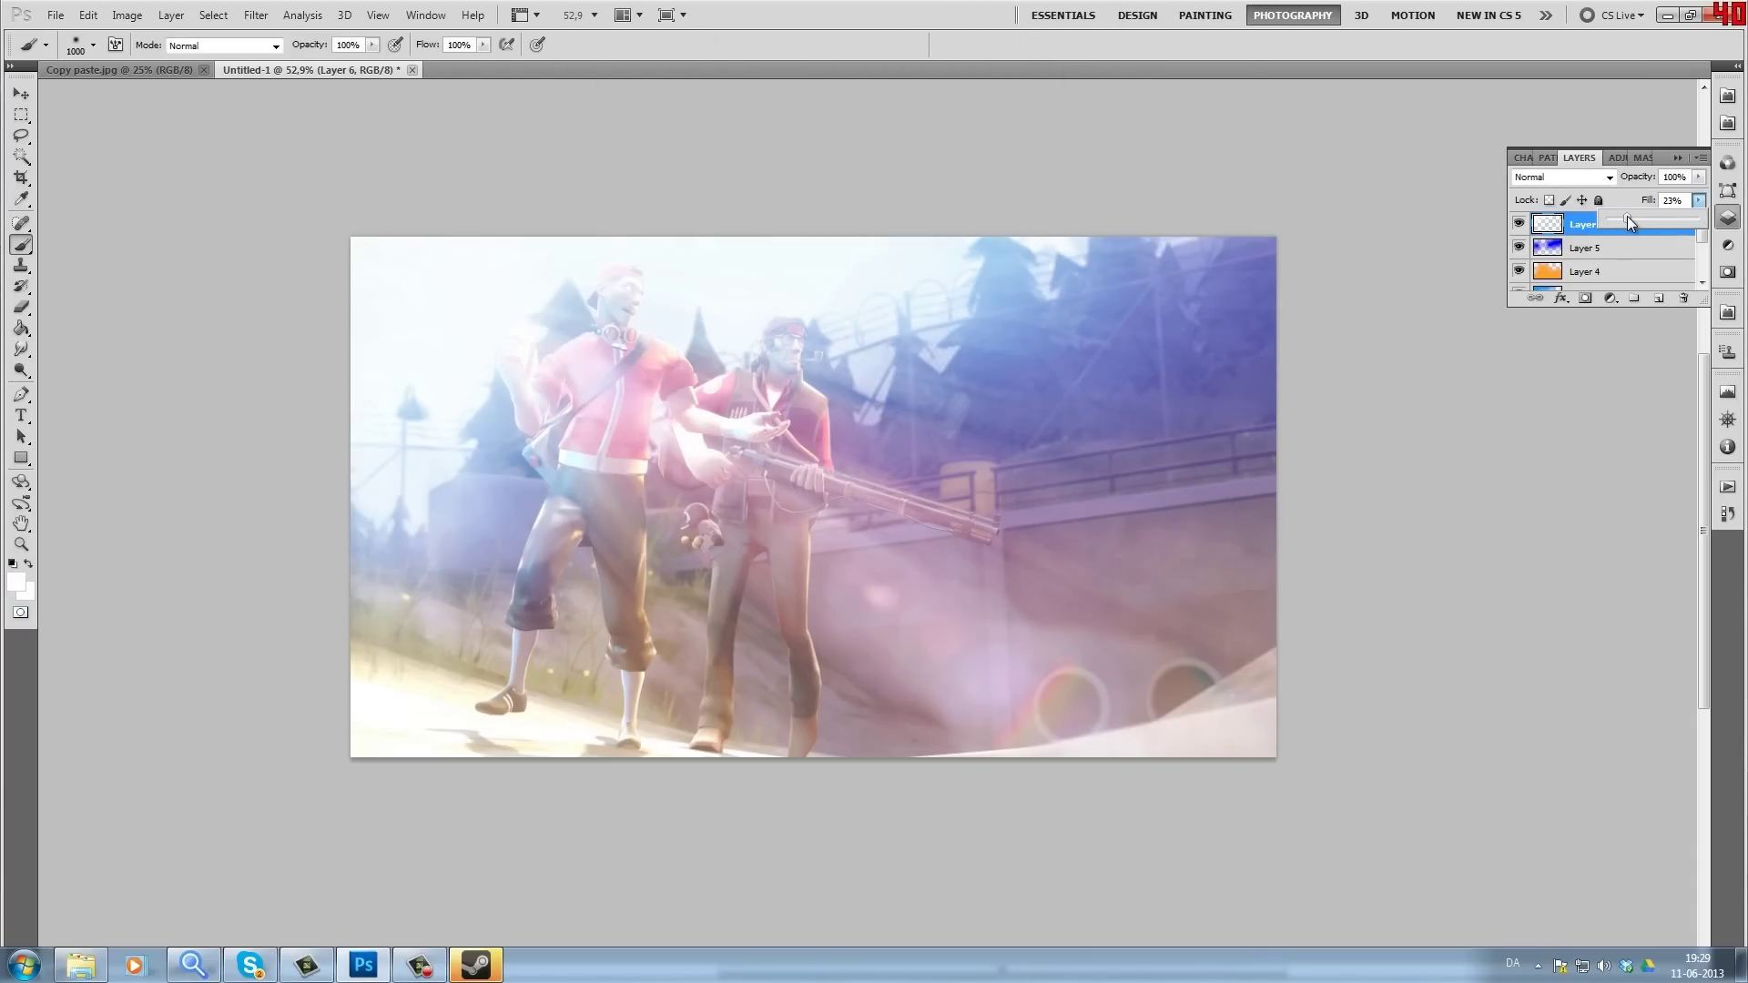
click(1561, 176)
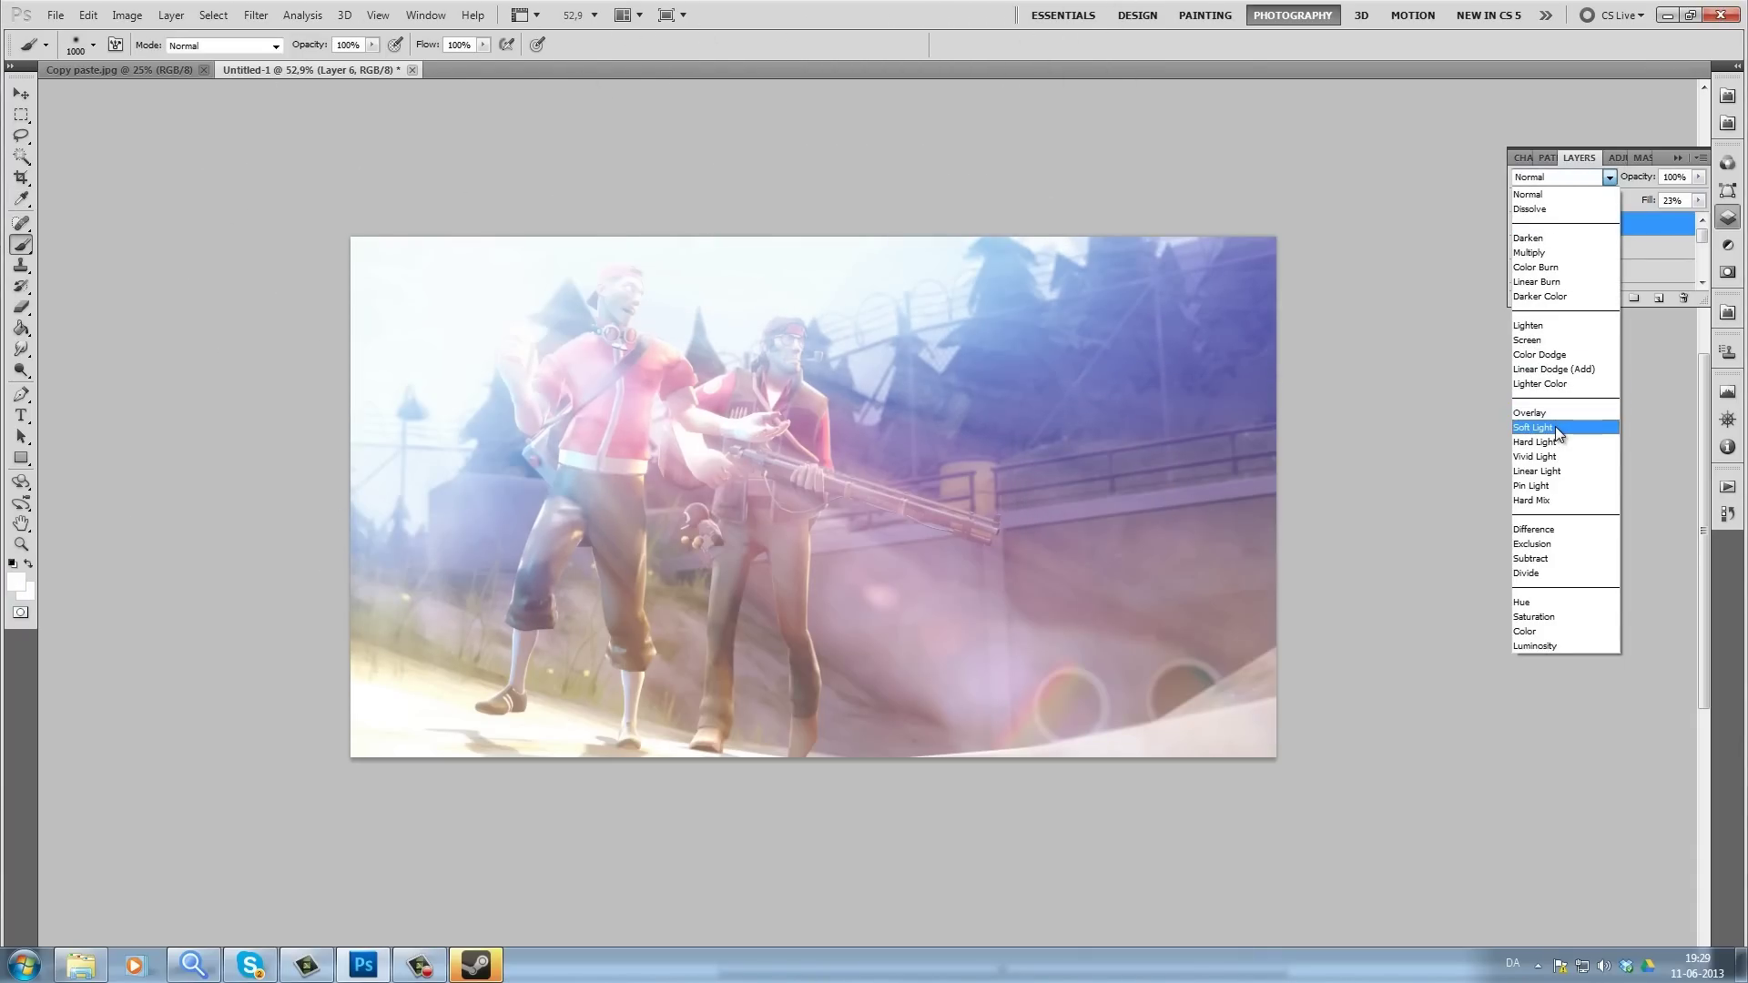
click(1547, 429)
click(21, 545)
drag(624, 503, 934, 587)
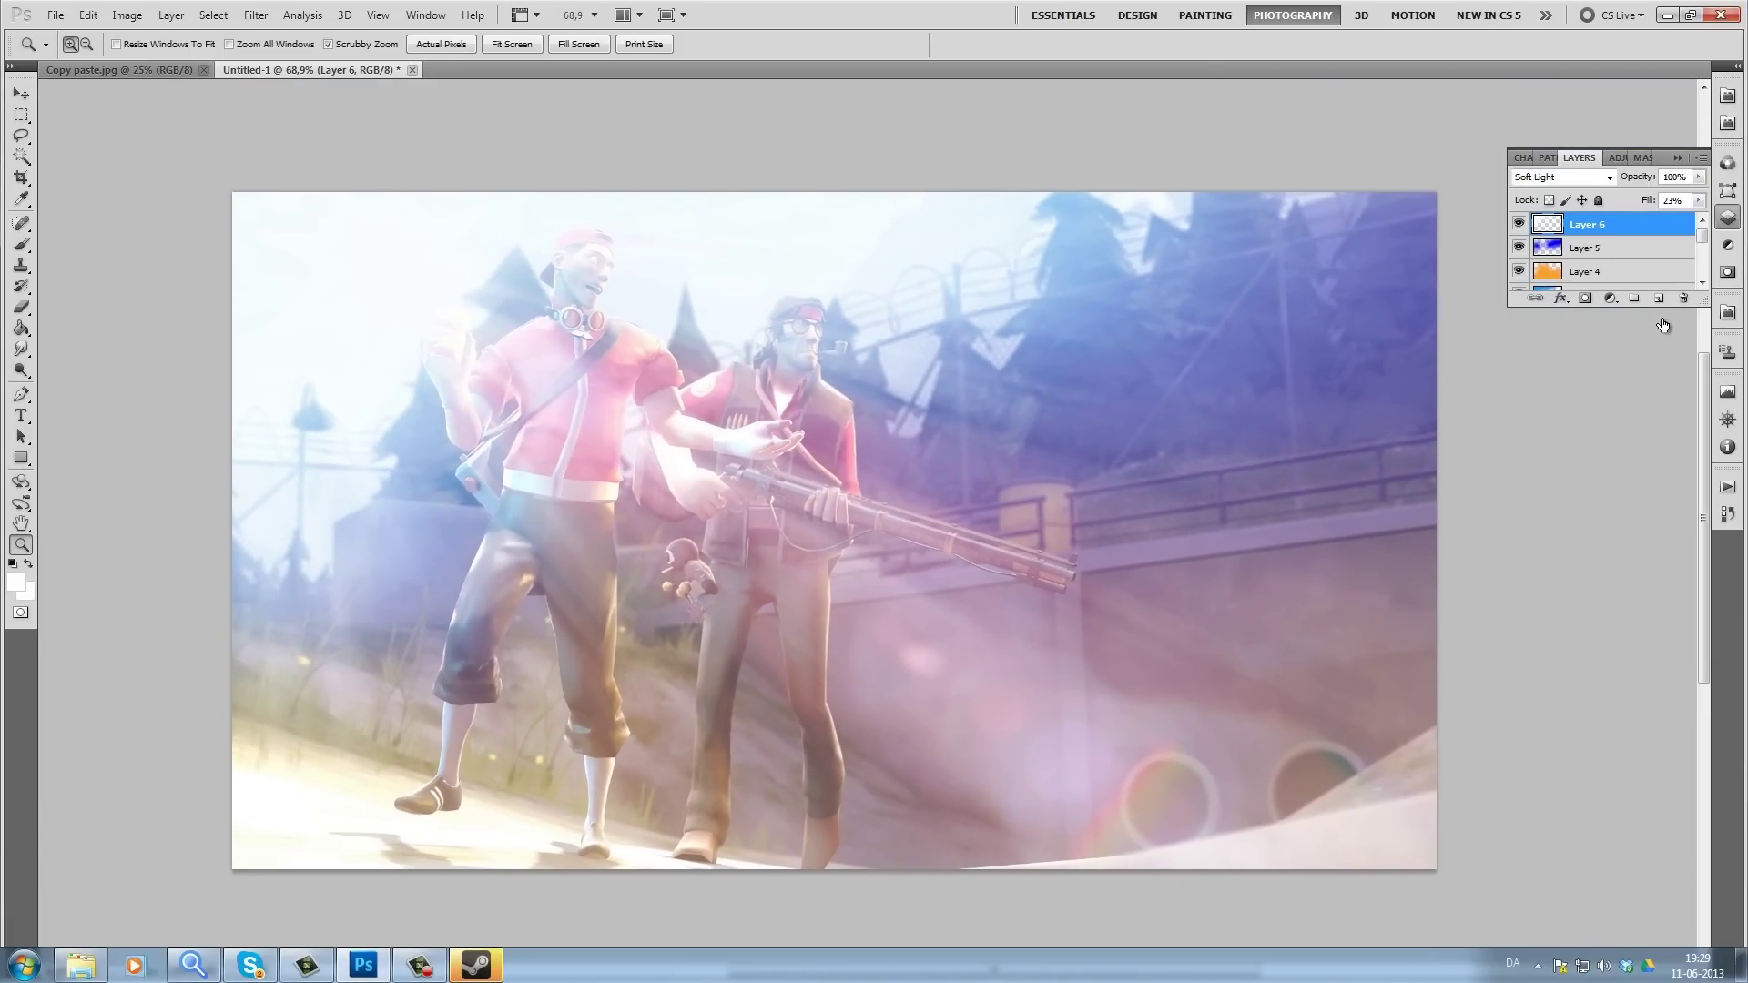
Step: Add a new layer and paint a soft black vignette around the image's edges with a 1000 px brush
click(17, 581)
click(1051, 668)
click(1460, 431)
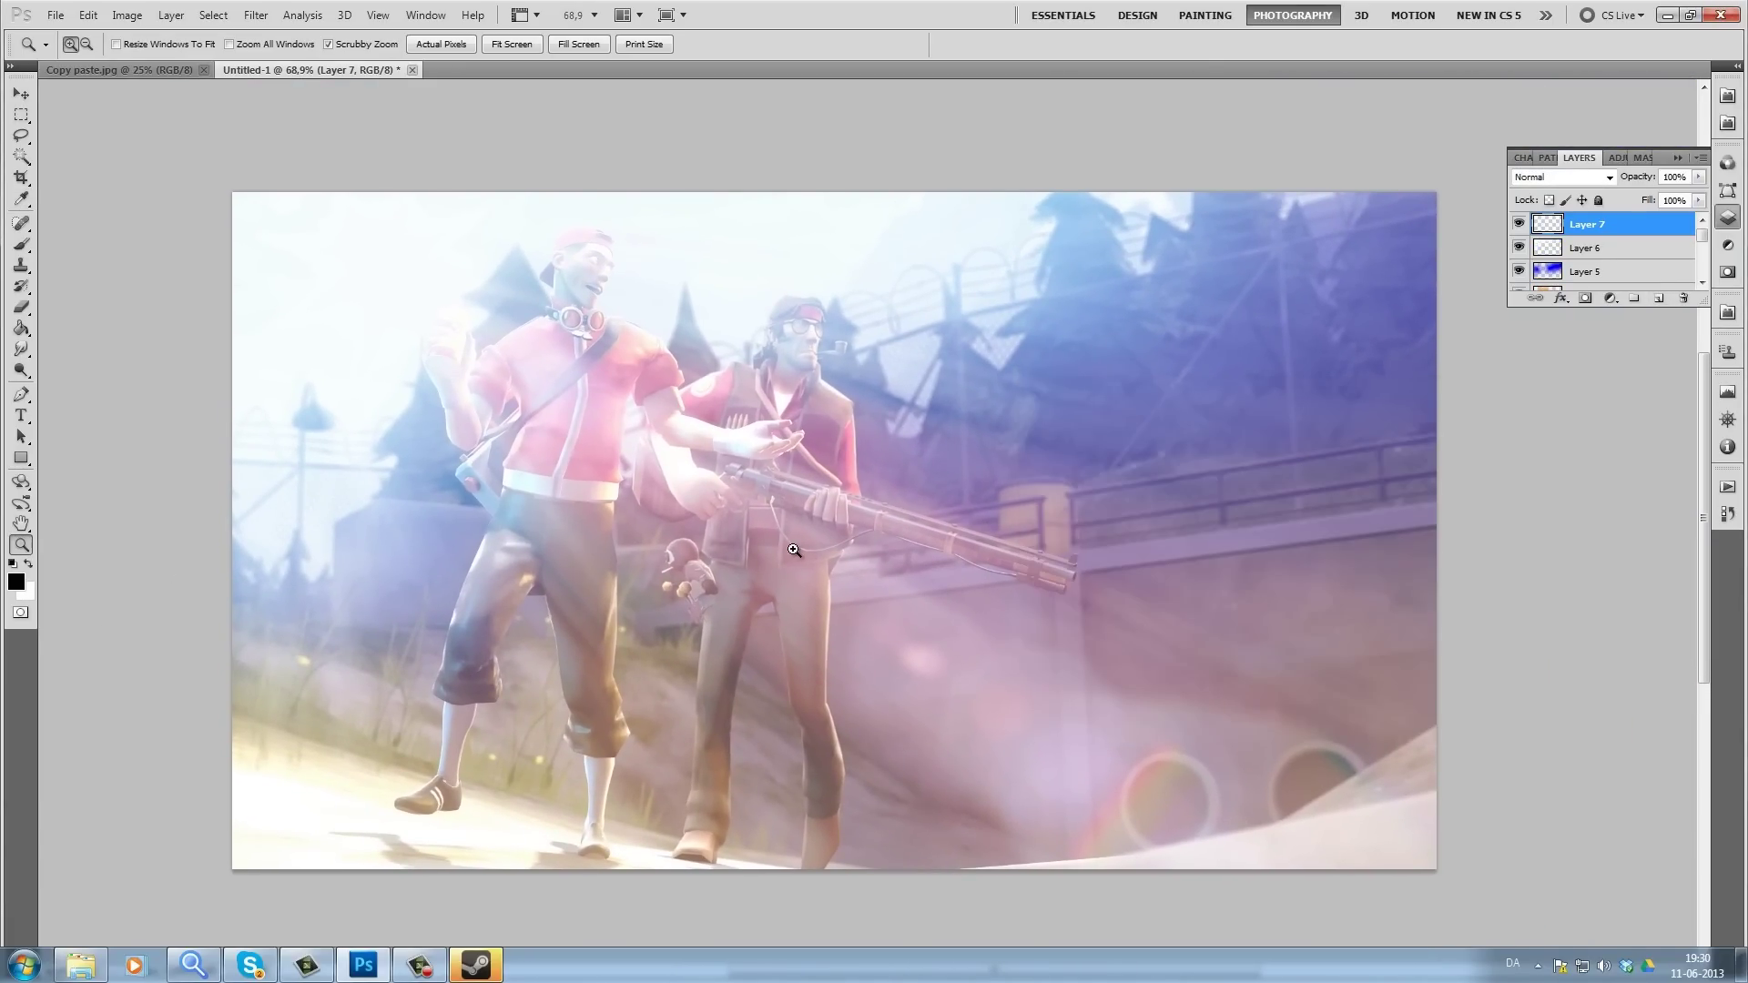
drag(798, 552, 701, 537)
key(b)
mouse_move(273, 150)
mouse_down()
mouse_move(234, 859)
mouse_move(244, 804)
mouse_move(1725, 793)
mouse_move(1335, 835)
mouse_move(1269, 11)
mouse_up()
drag(1215, 234, 1238, 335)
drag(4, 255, 1274, 259)
mouse_move(849, 295)
mouse_down()
mouse_move(773, 188)
mouse_move(770, 145)
mouse_up()
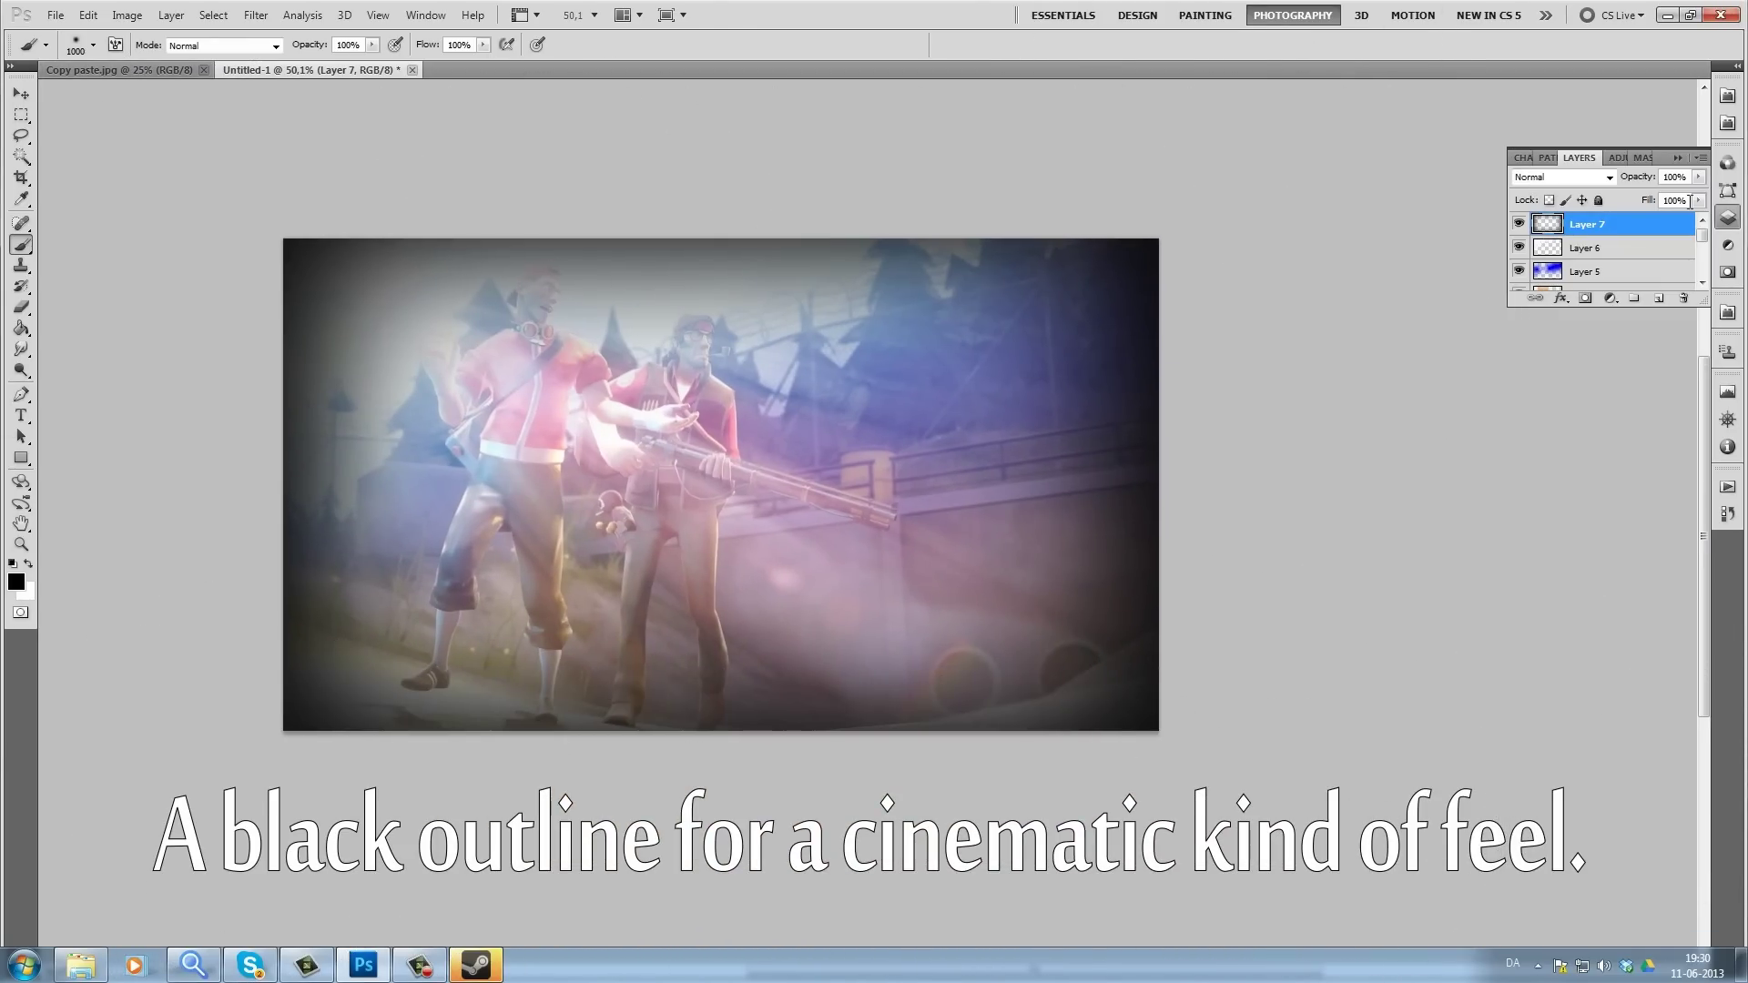
Step: Set the black vignette layer's fill to 26% and move it below the color layers, directly above Layer 2 copy
drag(1701, 206, 1595, 280)
scroll(1598, 259, down, 2)
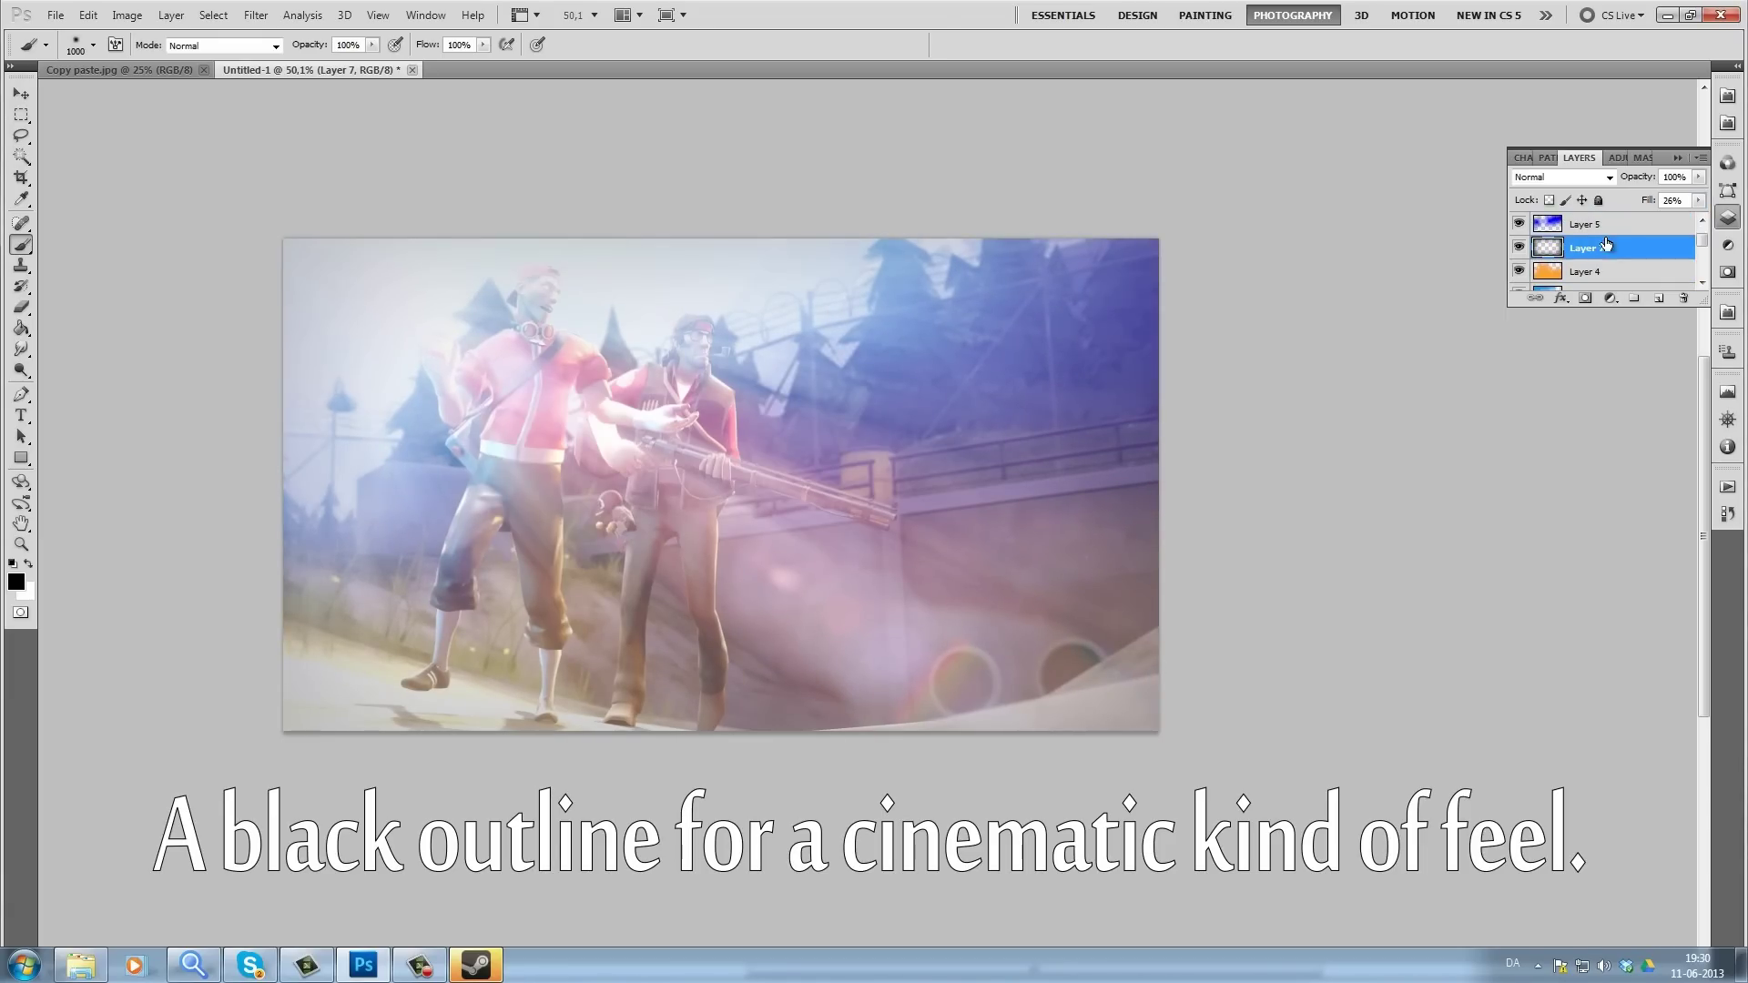
mouse_move(1600, 221)
mouse_down()
mouse_move(1599, 277)
mouse_move(1594, 231)
mouse_up()
click(1515, 224)
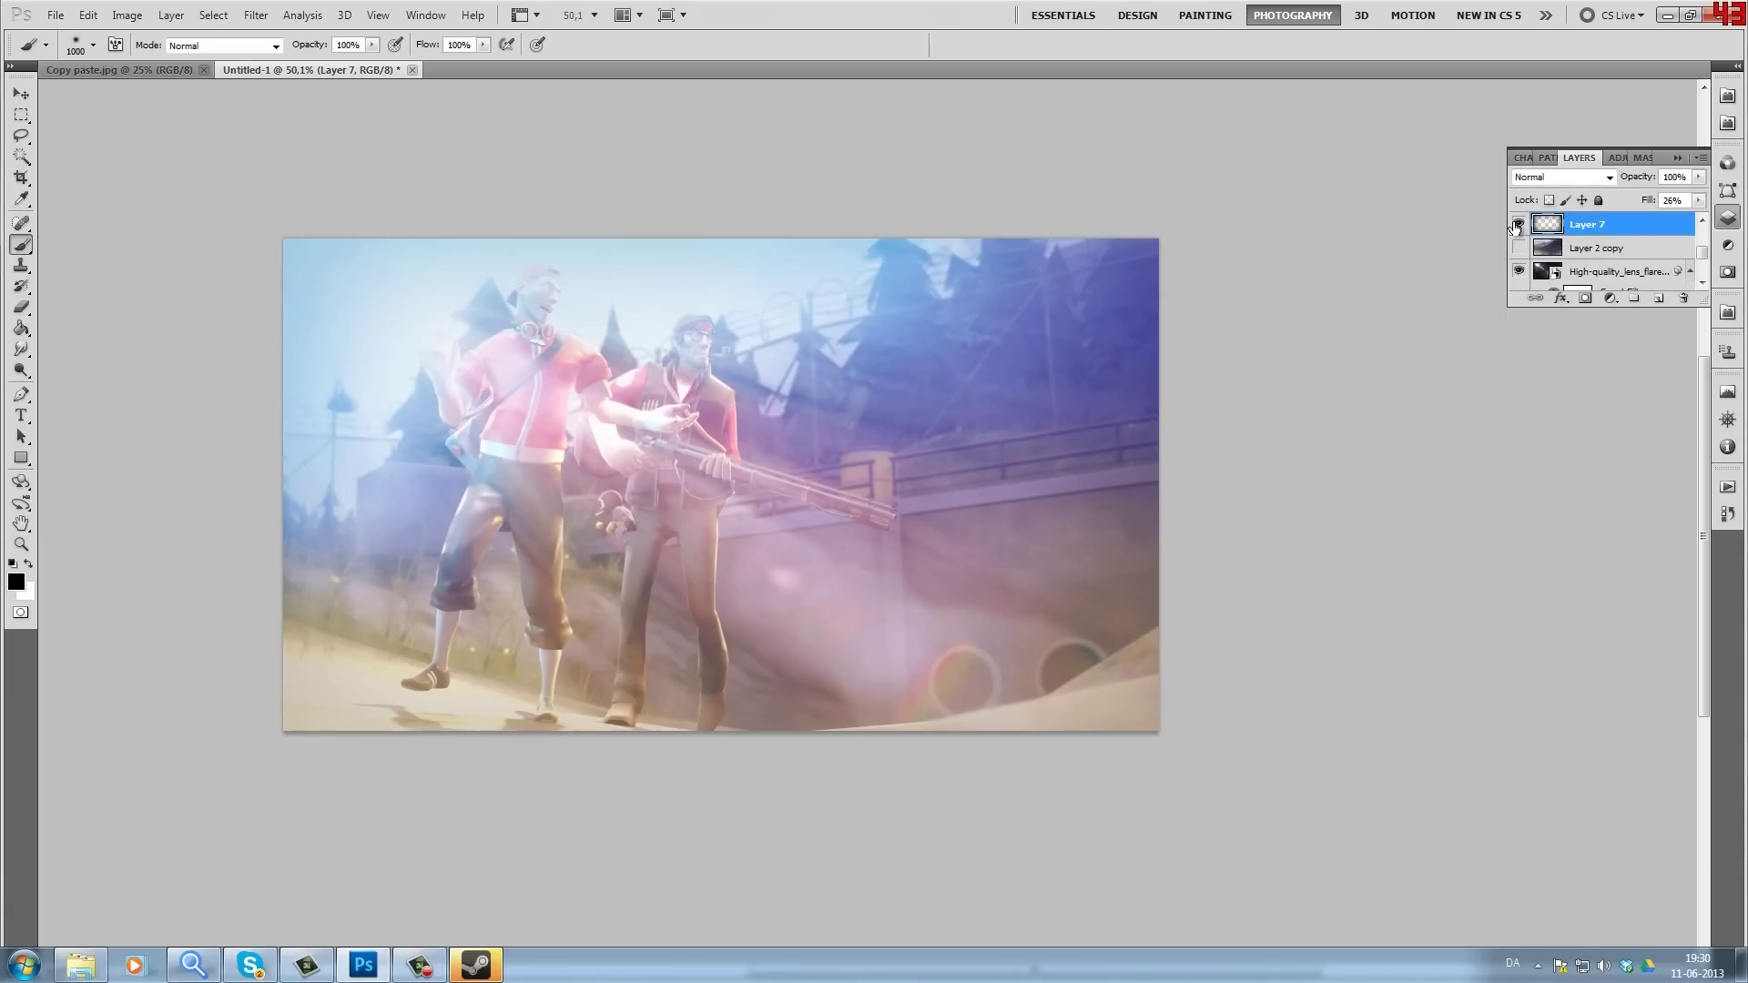
click(1516, 225)
click(1517, 225)
Step: Erase the black vignette along the image's upper-left edge with a 1000 px eraser at 50% opacity
drag(346, 347, 553, 402)
click(23, 310)
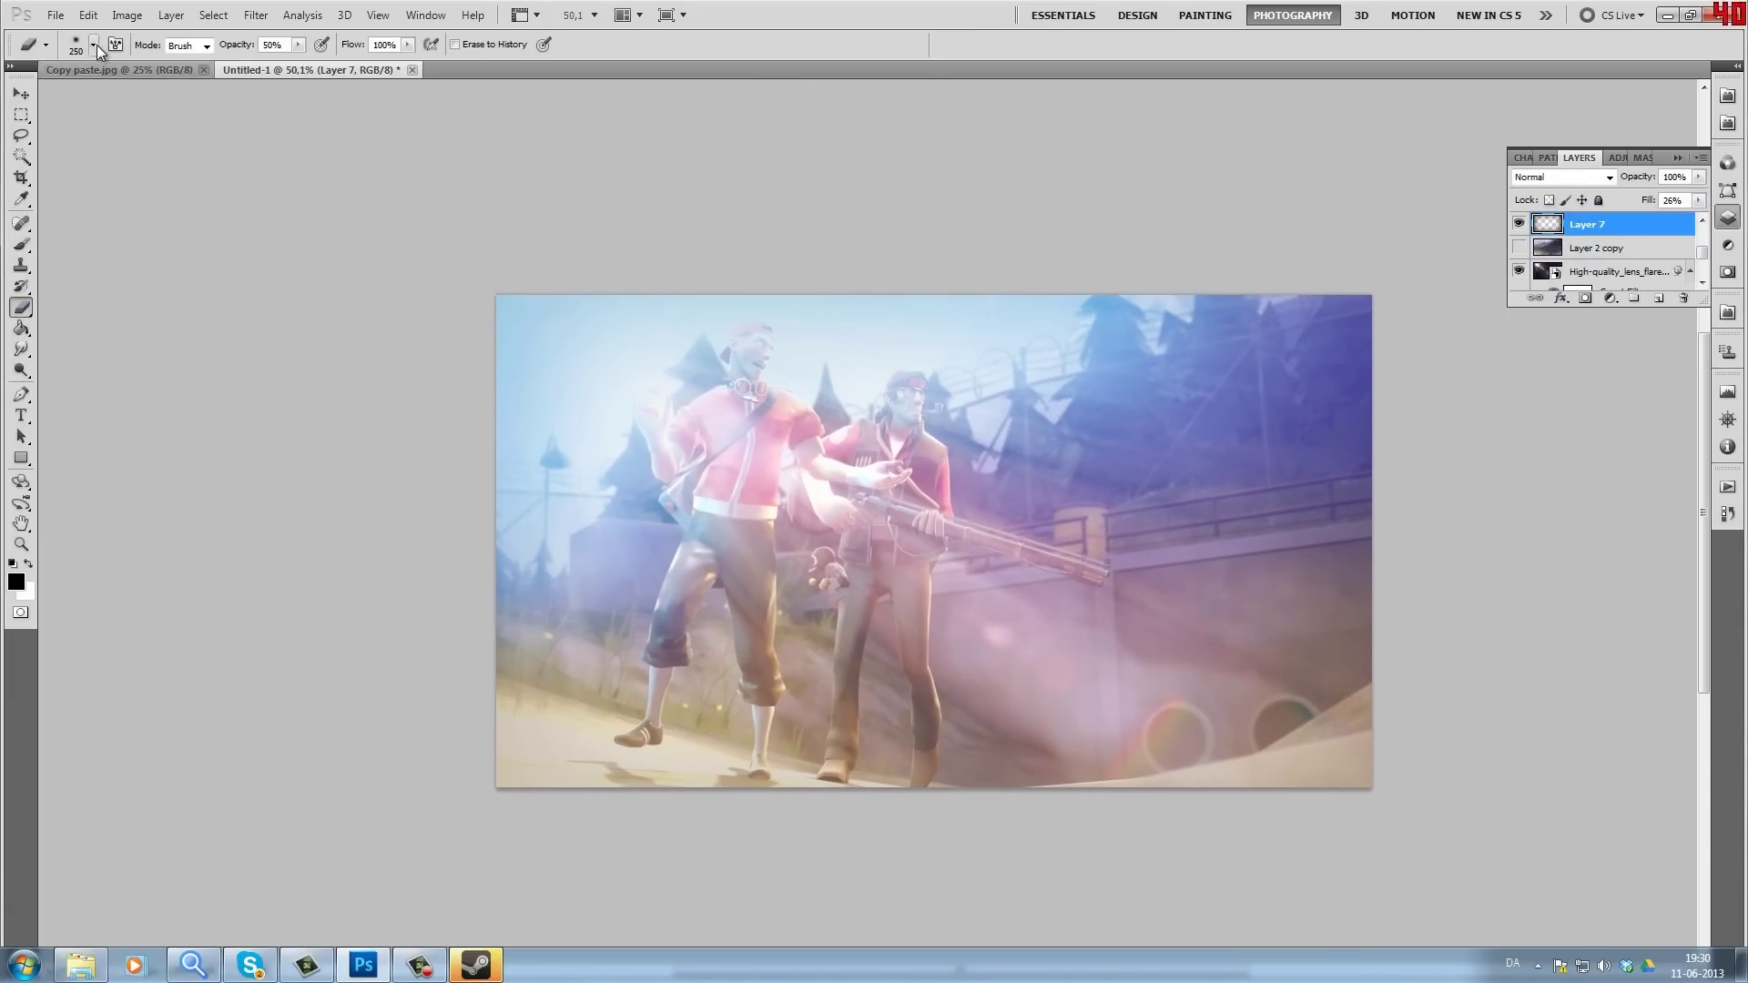
click(93, 45)
text(1000)
mouse_move(590, 248)
mouse_down()
mouse_move(898, 199)
mouse_move(971, 164)
mouse_up()
drag(774, 182, 747, 281)
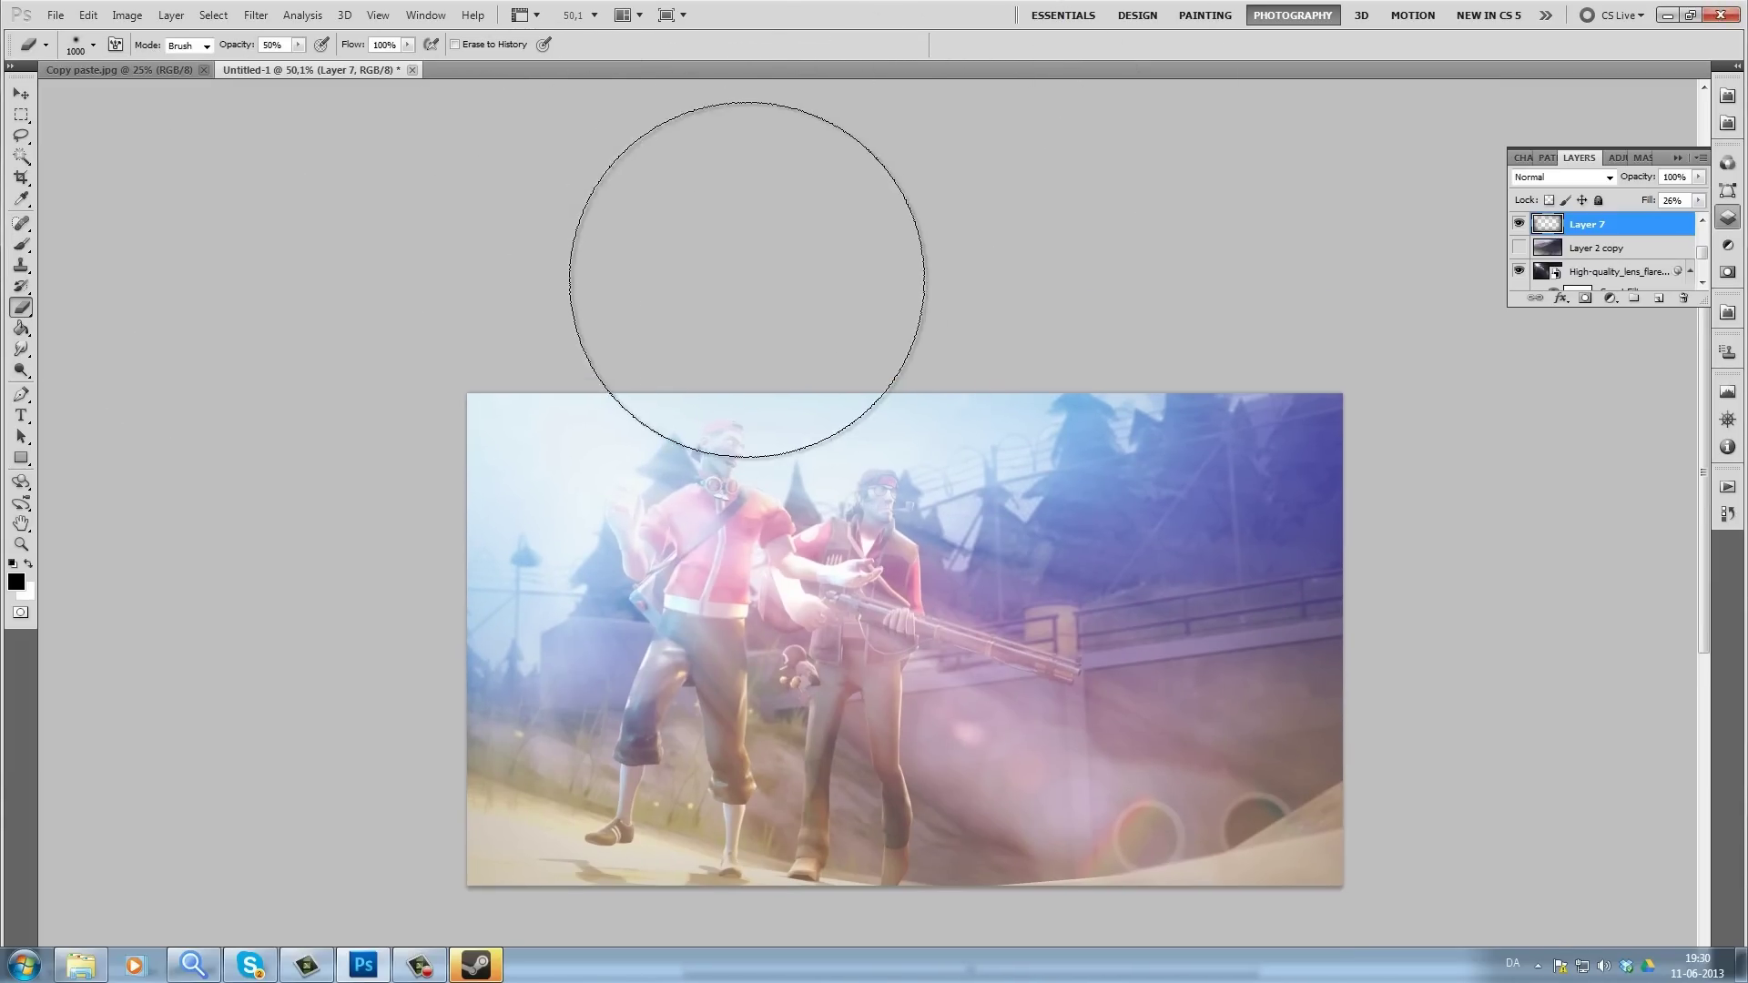
drag(693, 465, 683, 341)
Step: Add a new layer above the vignette, paint soft black over the image's lower-left corner and set its fill to 58%
key(z)
drag(809, 477, 913, 426)
drag(1244, 491, 1067, 494)
click(21, 245)
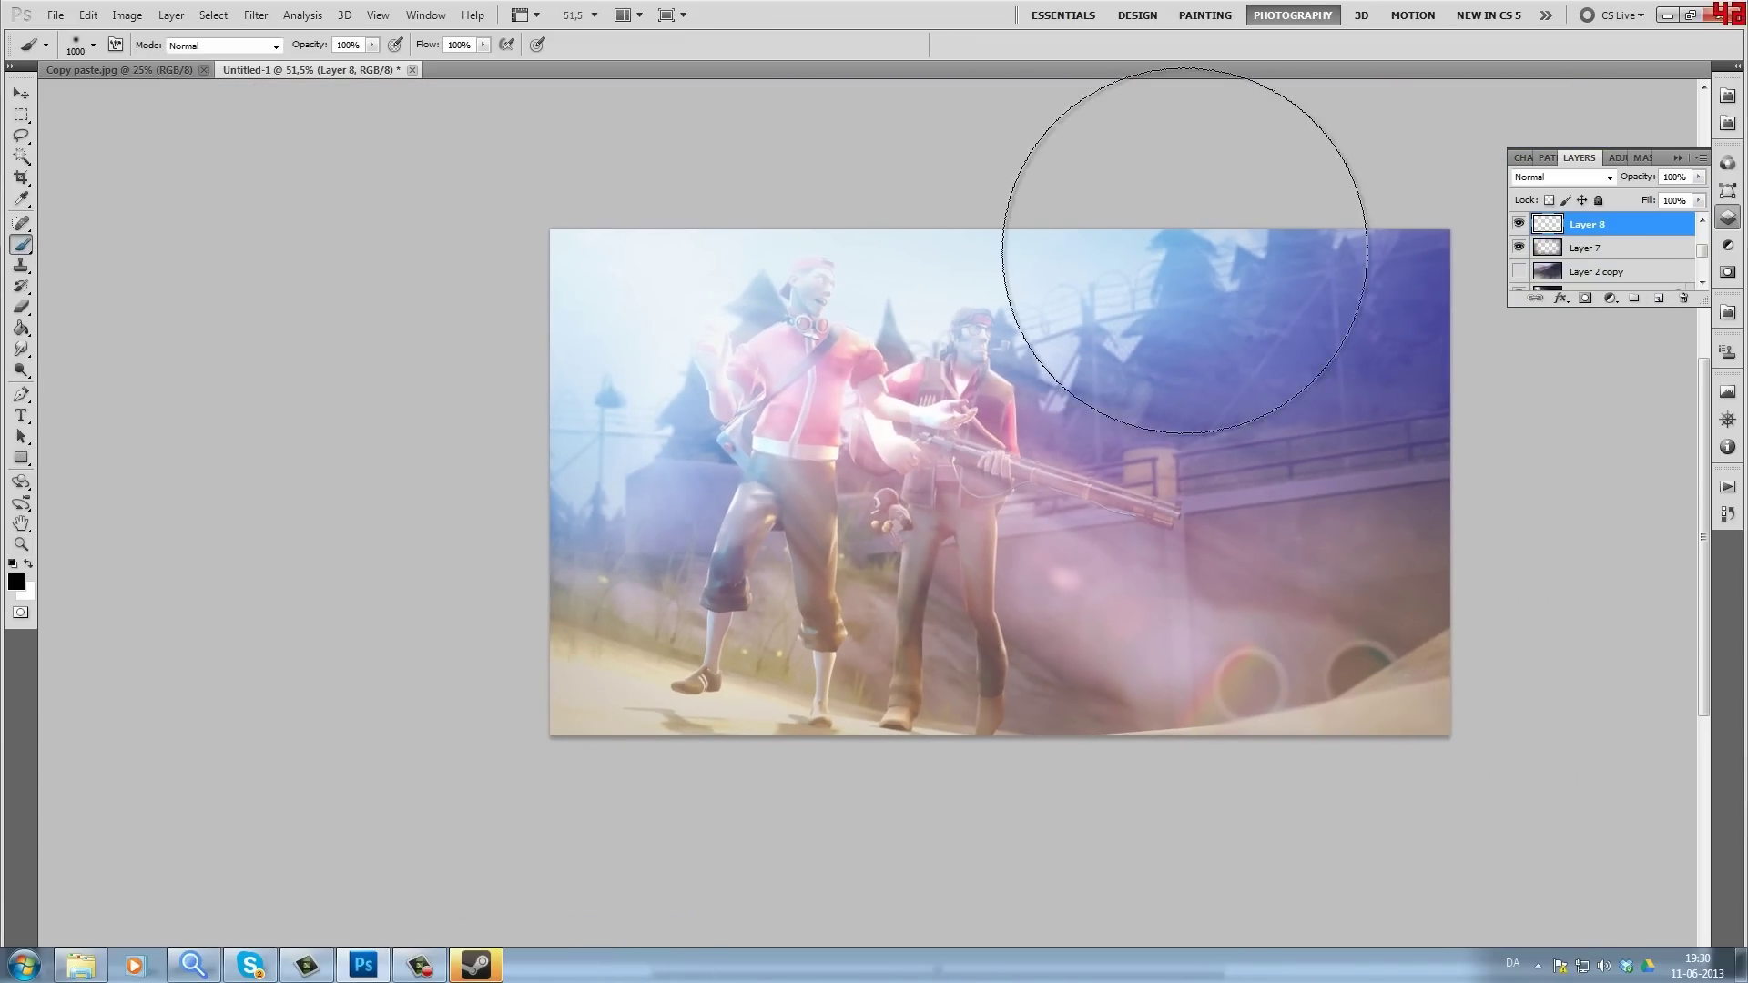
drag(542, 774, 558, 800)
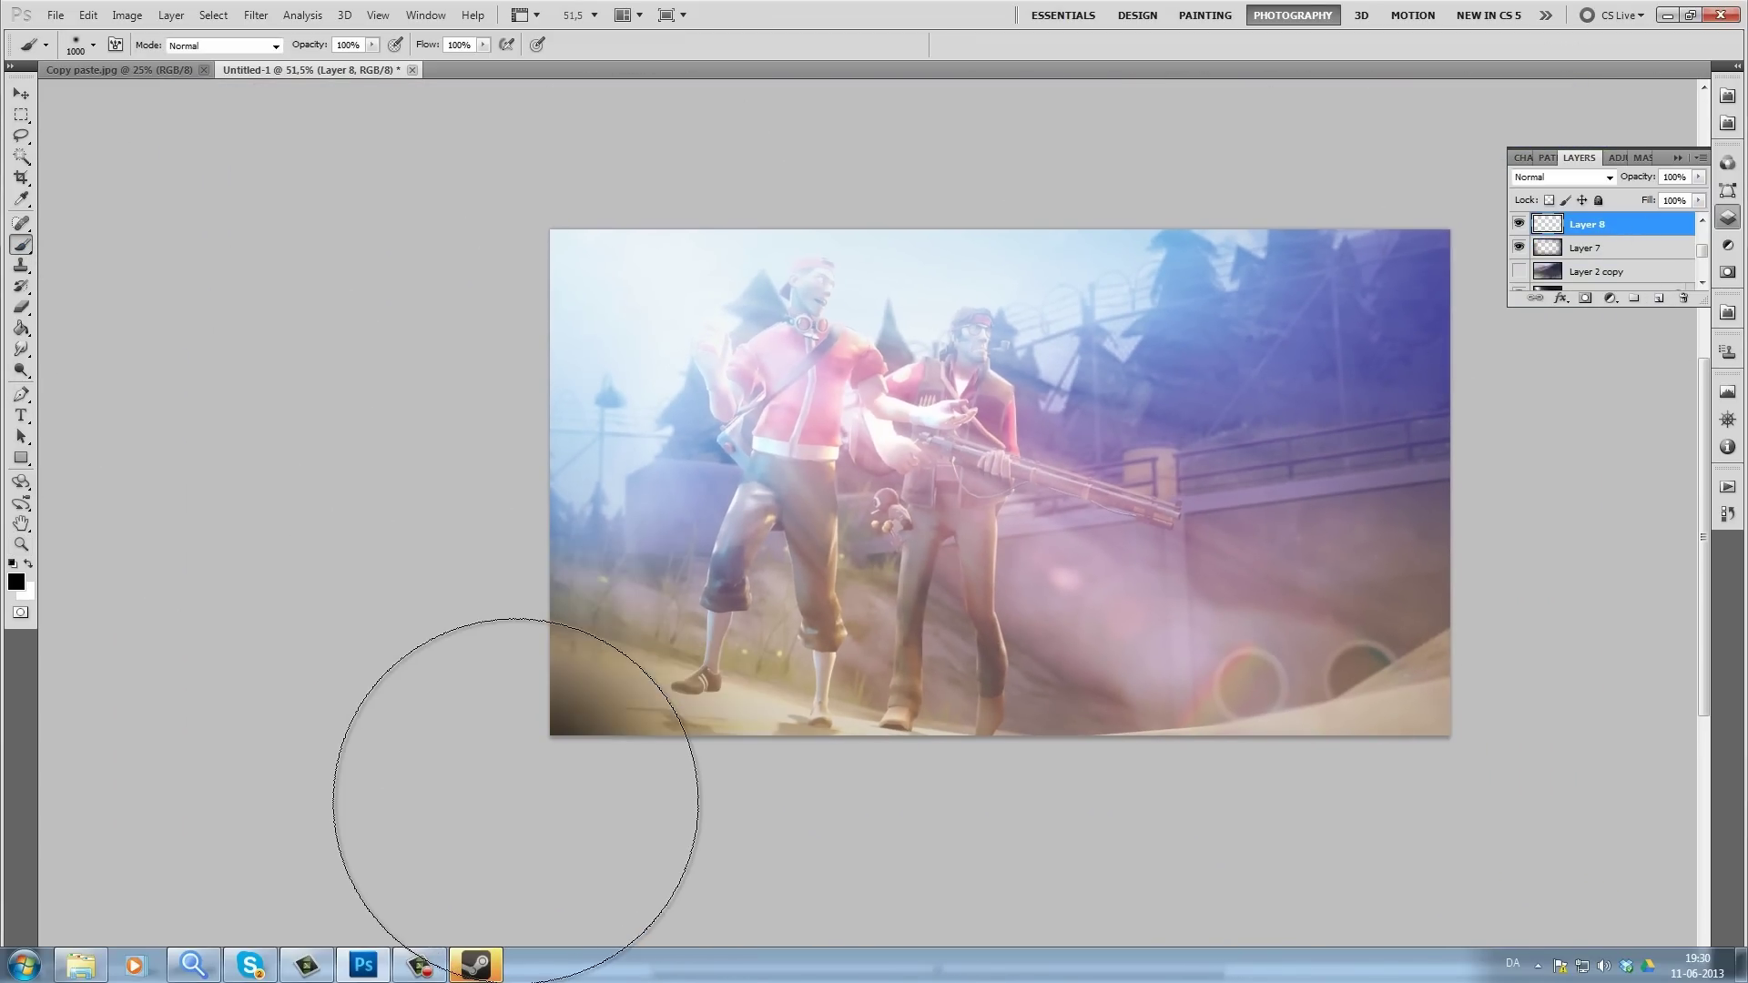
drag(1698, 201, 1657, 215)
drag(1030, 479, 930, 520)
Step: On Layer 2, smooth the rough edges of the left character's trouser legs with a 50 px Smudge tool at 50% strength
click(20, 544)
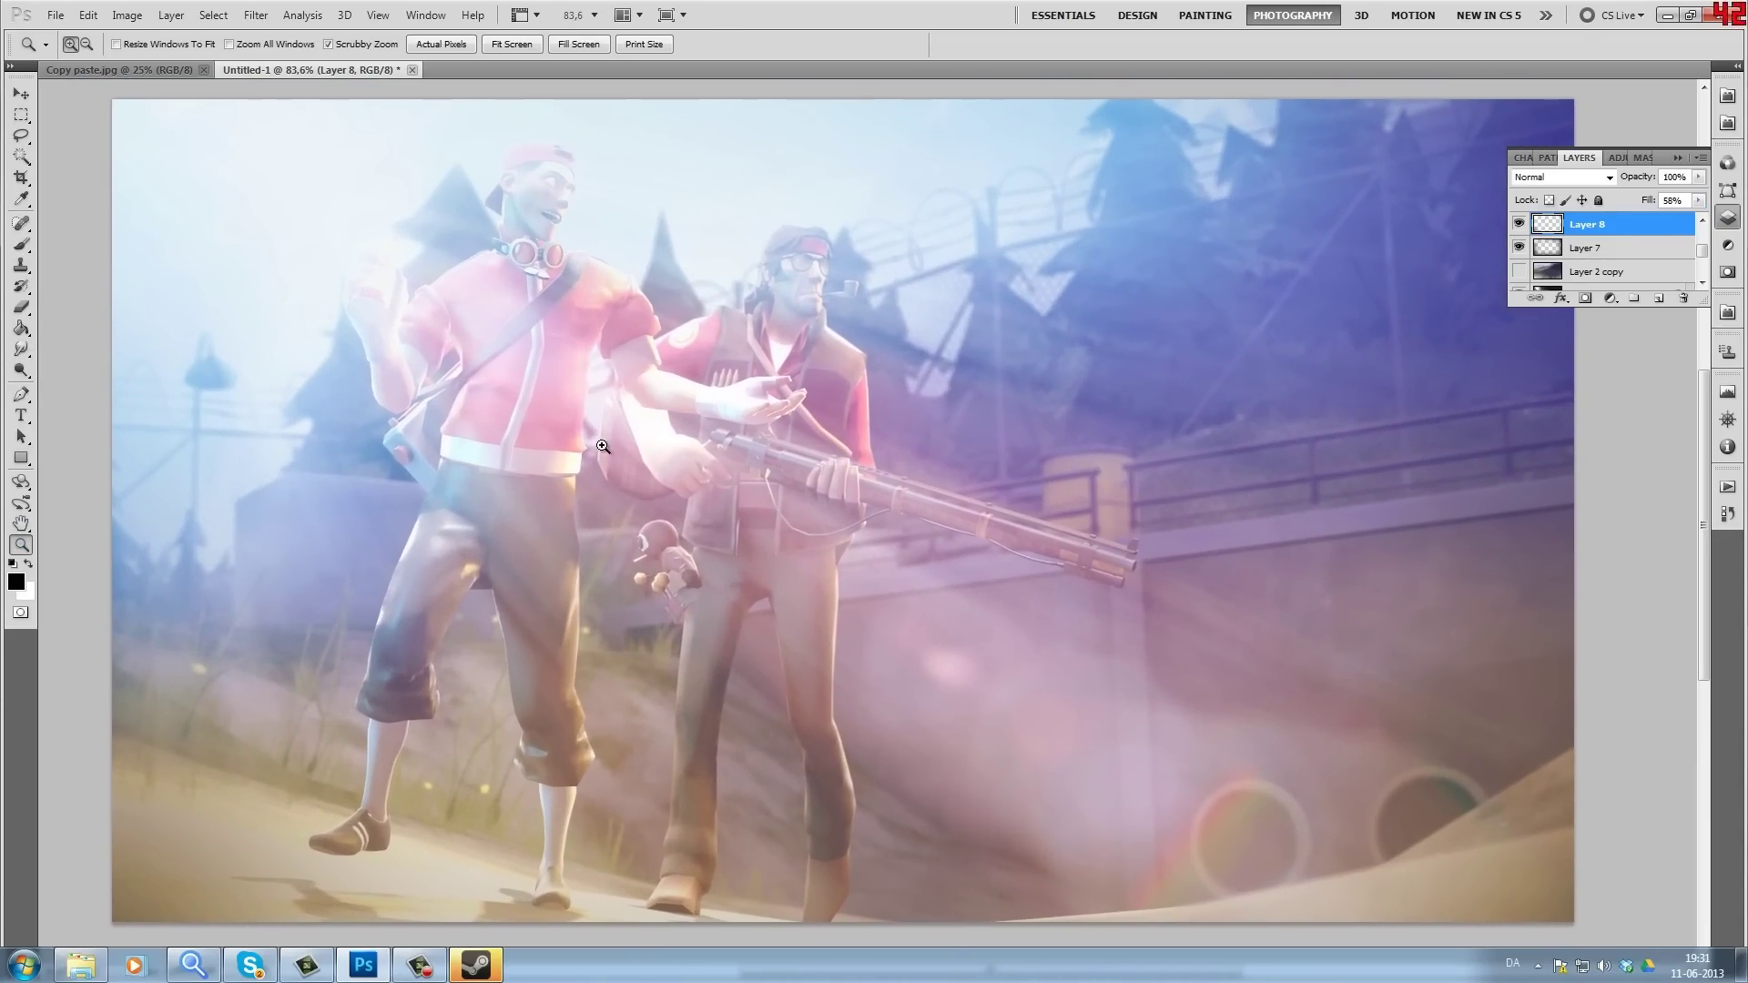
drag(601, 446, 726, 487)
drag(273, 830, 755, 449)
scroll(1635, 261, down, 4)
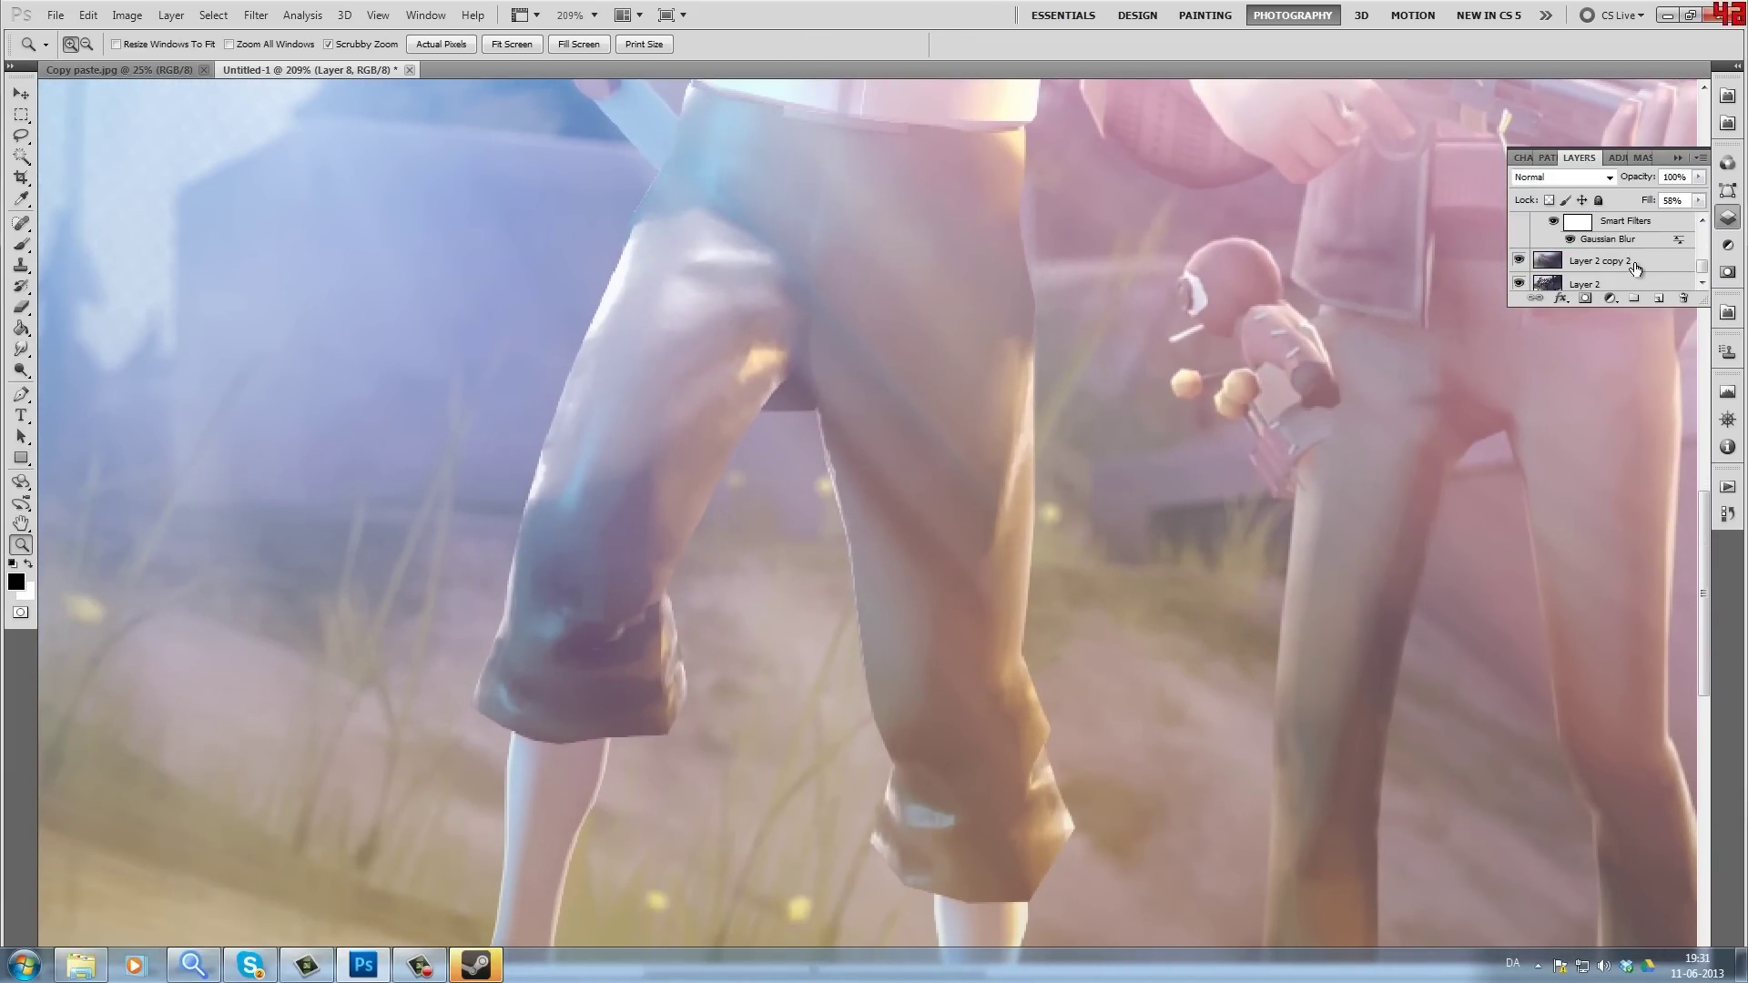
click(1543, 284)
click(22, 287)
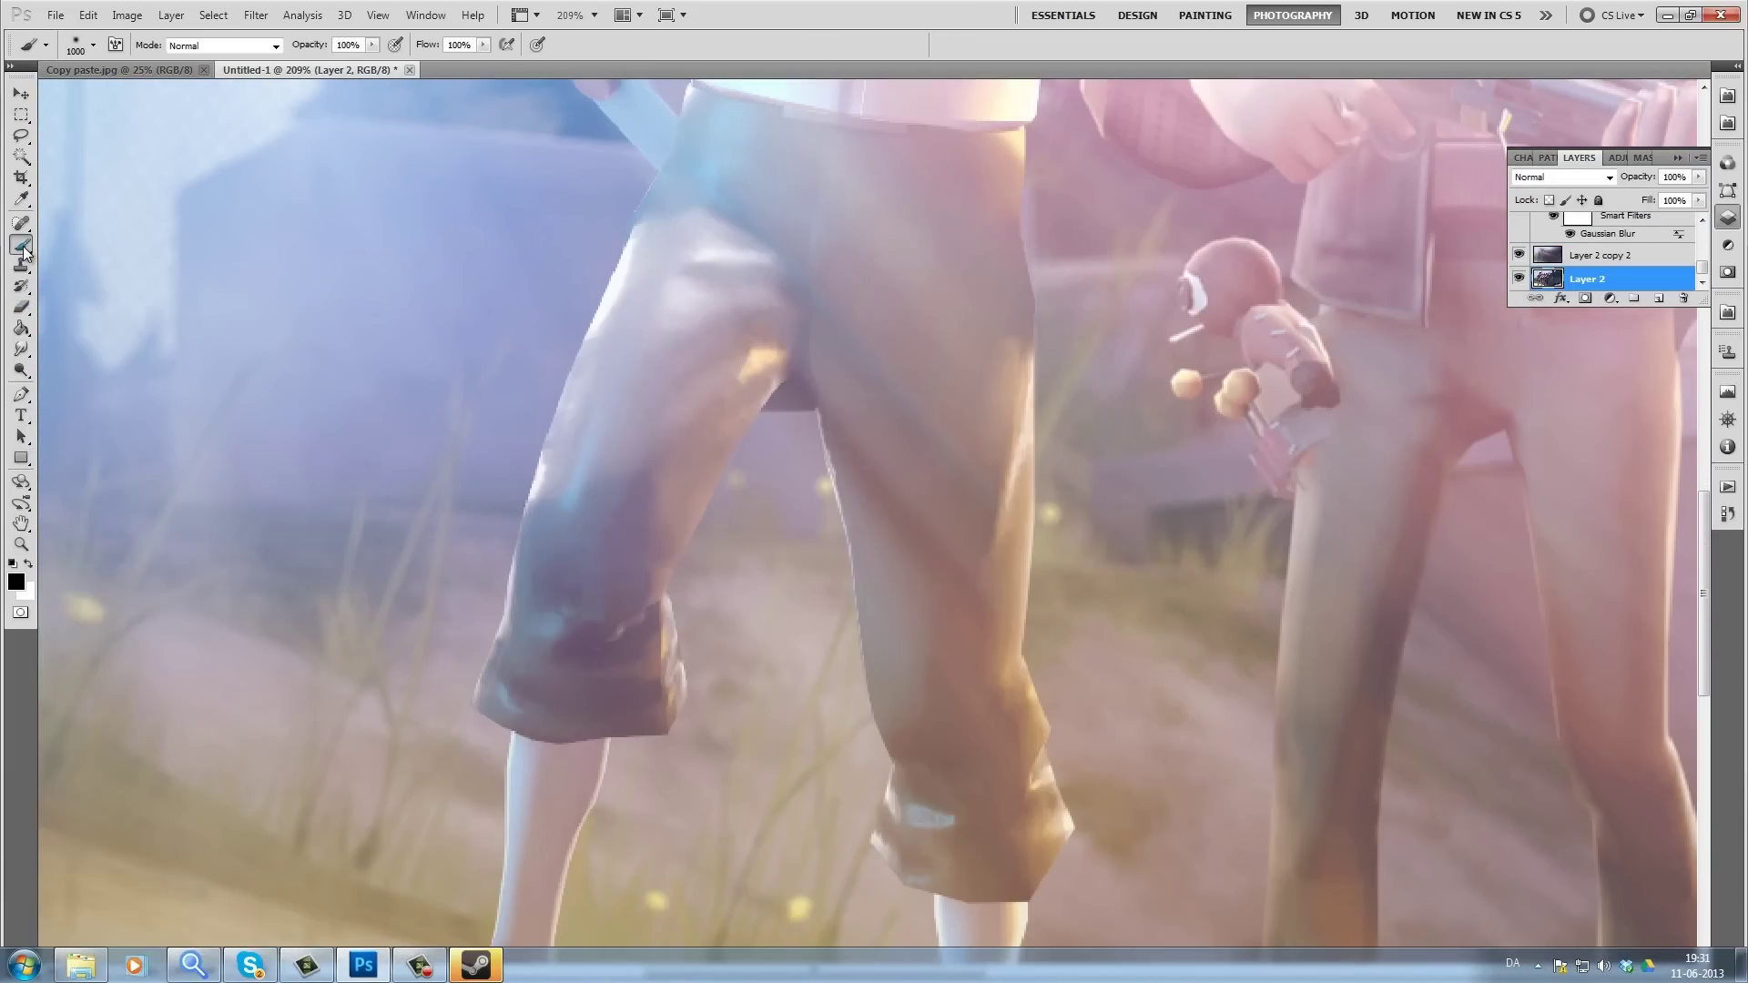
click(22, 347)
drag(634, 715, 597, 509)
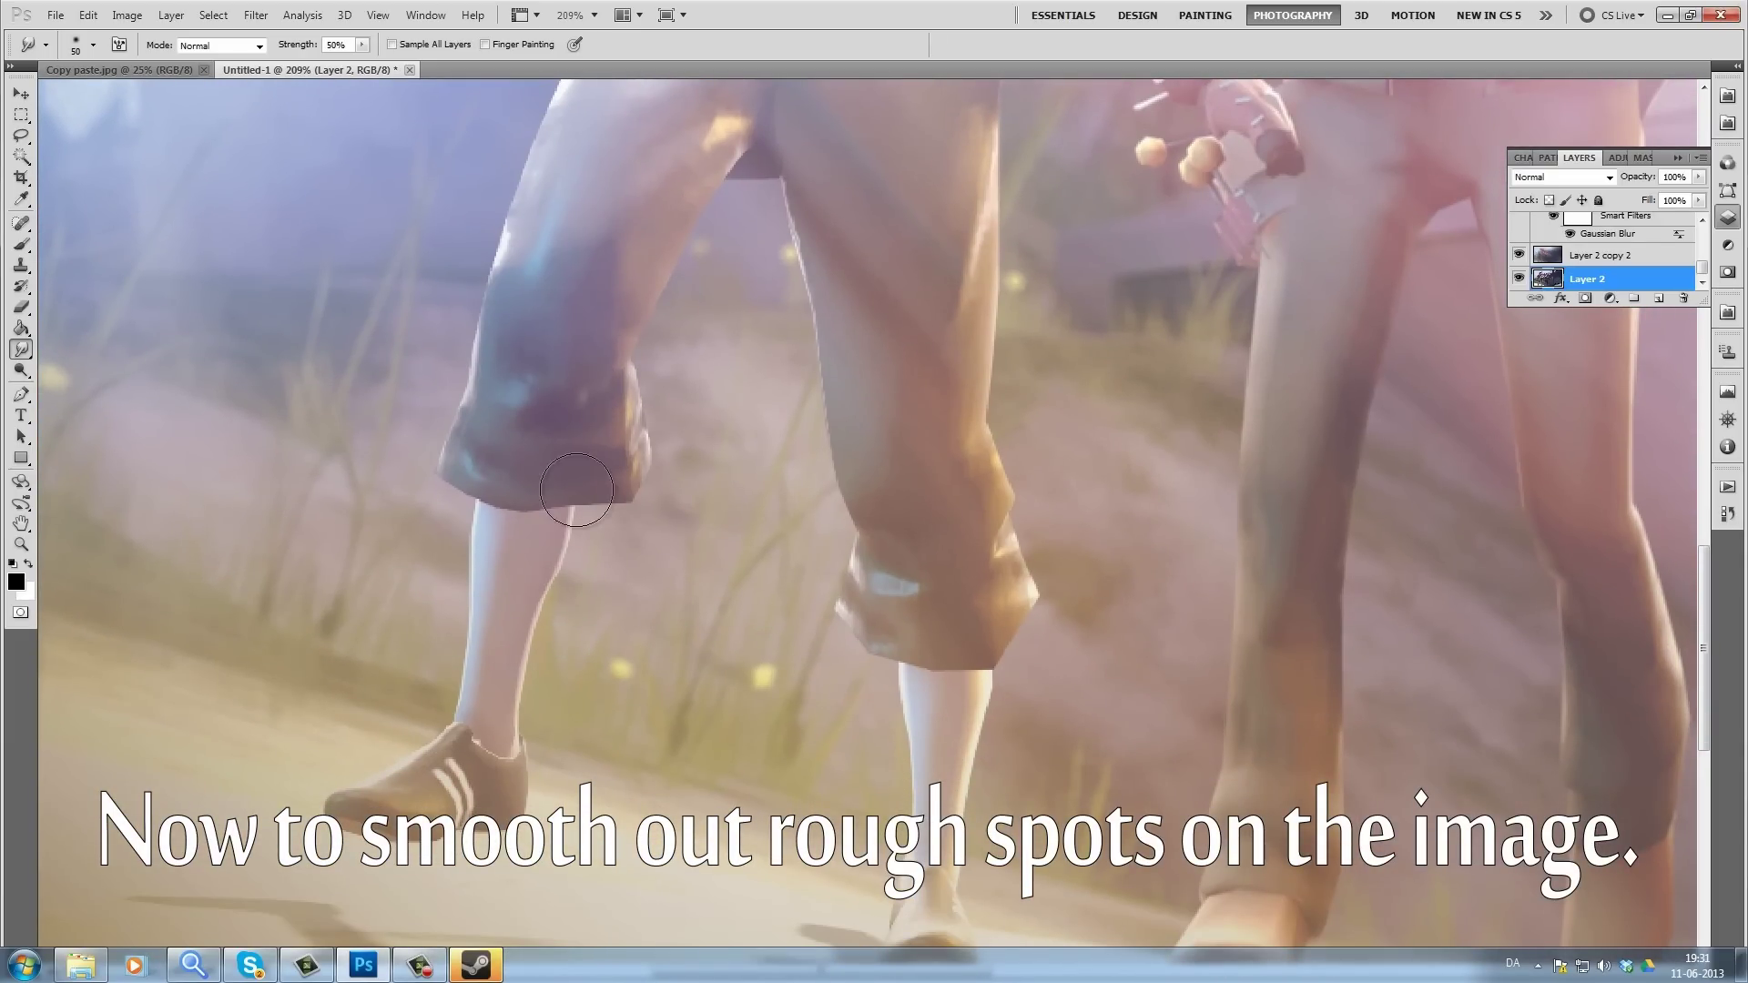
drag(621, 619, 612, 483)
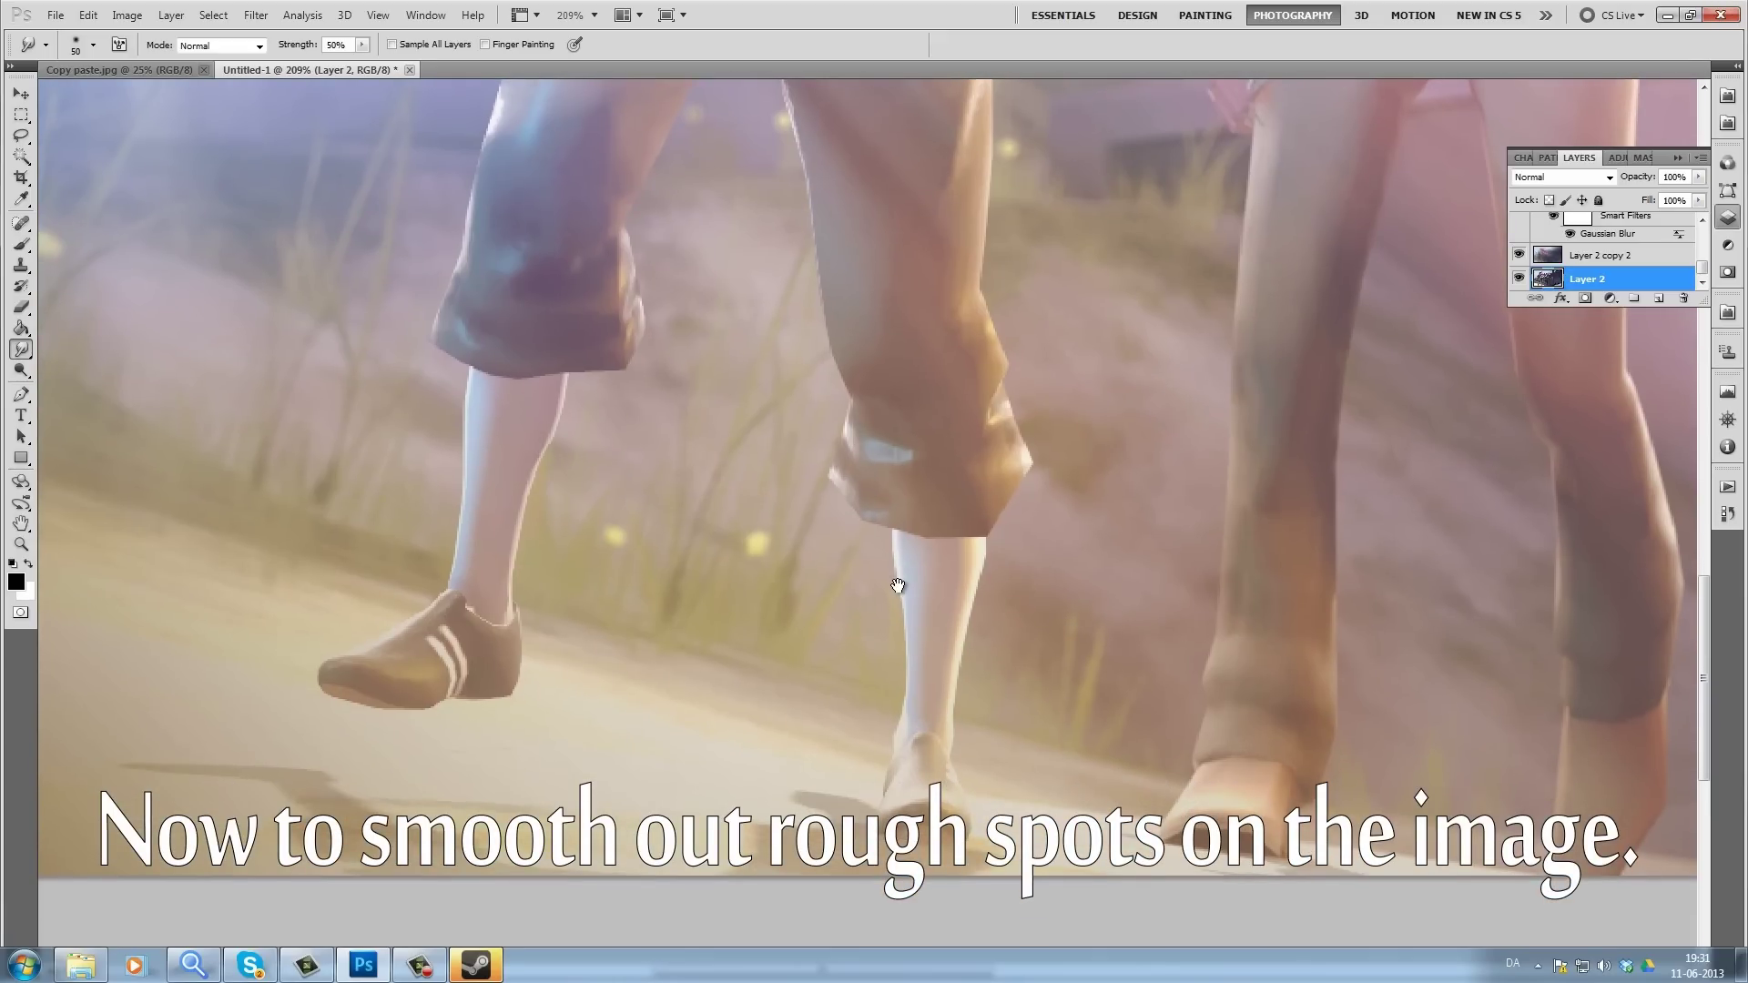
drag(898, 577, 893, 692)
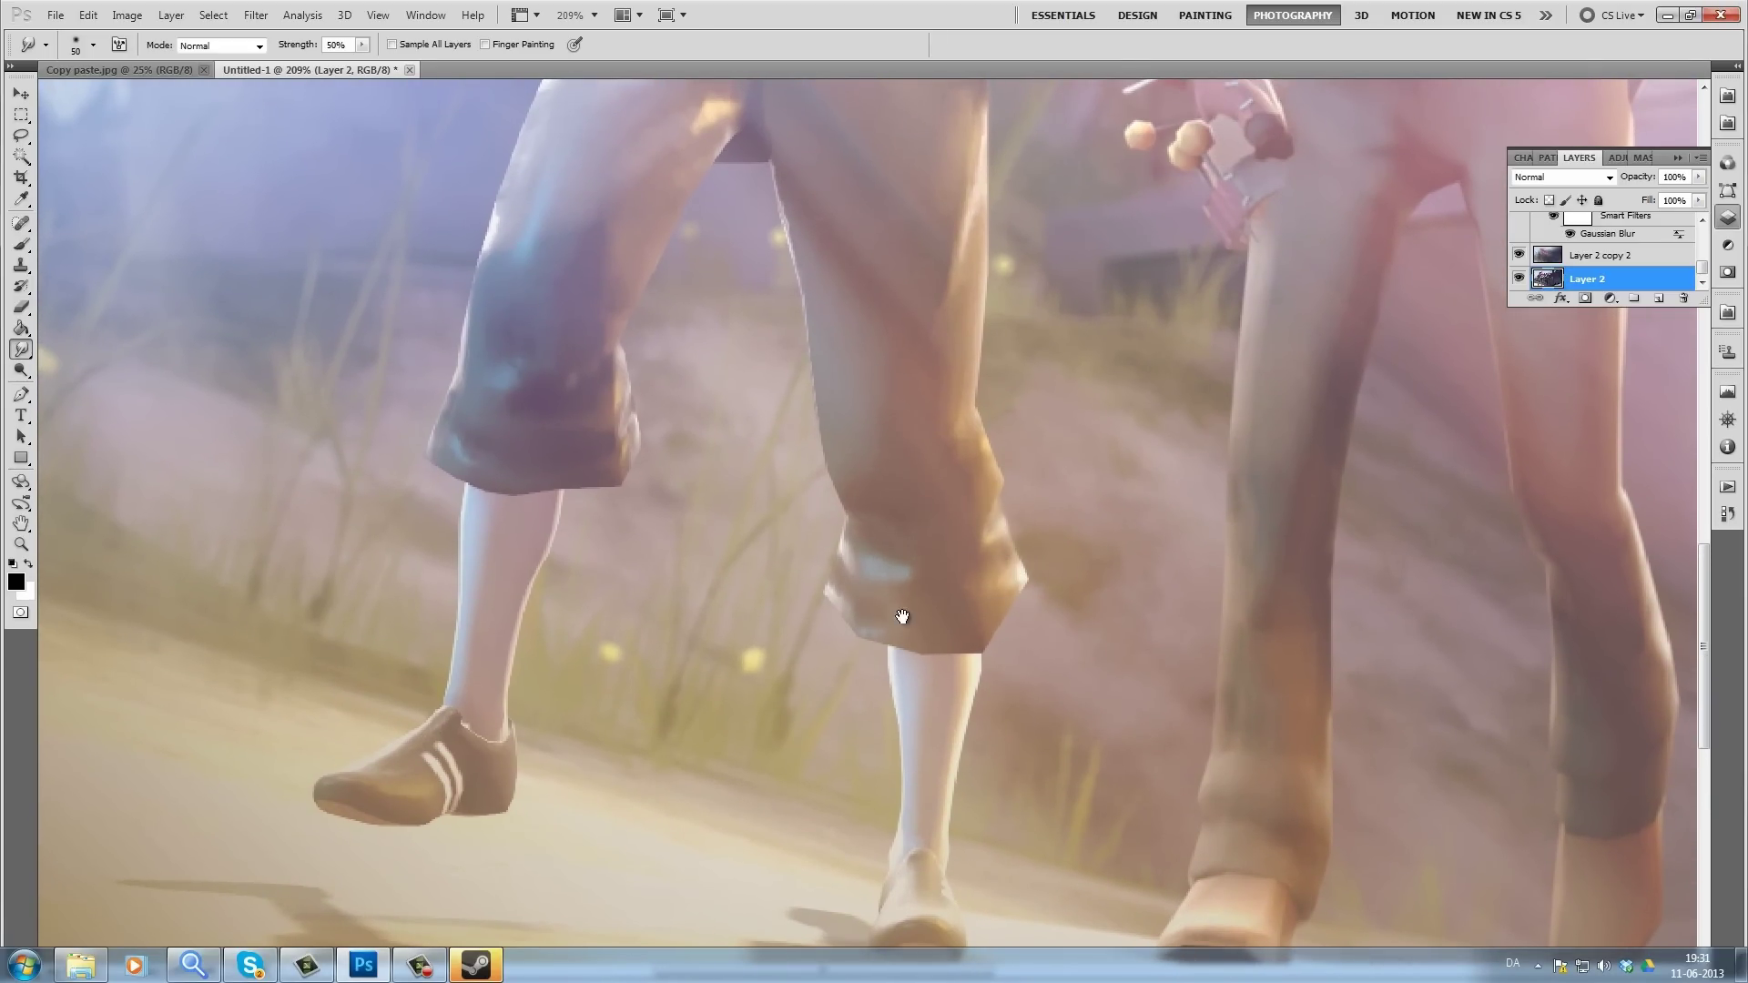
drag(857, 221, 891, 520)
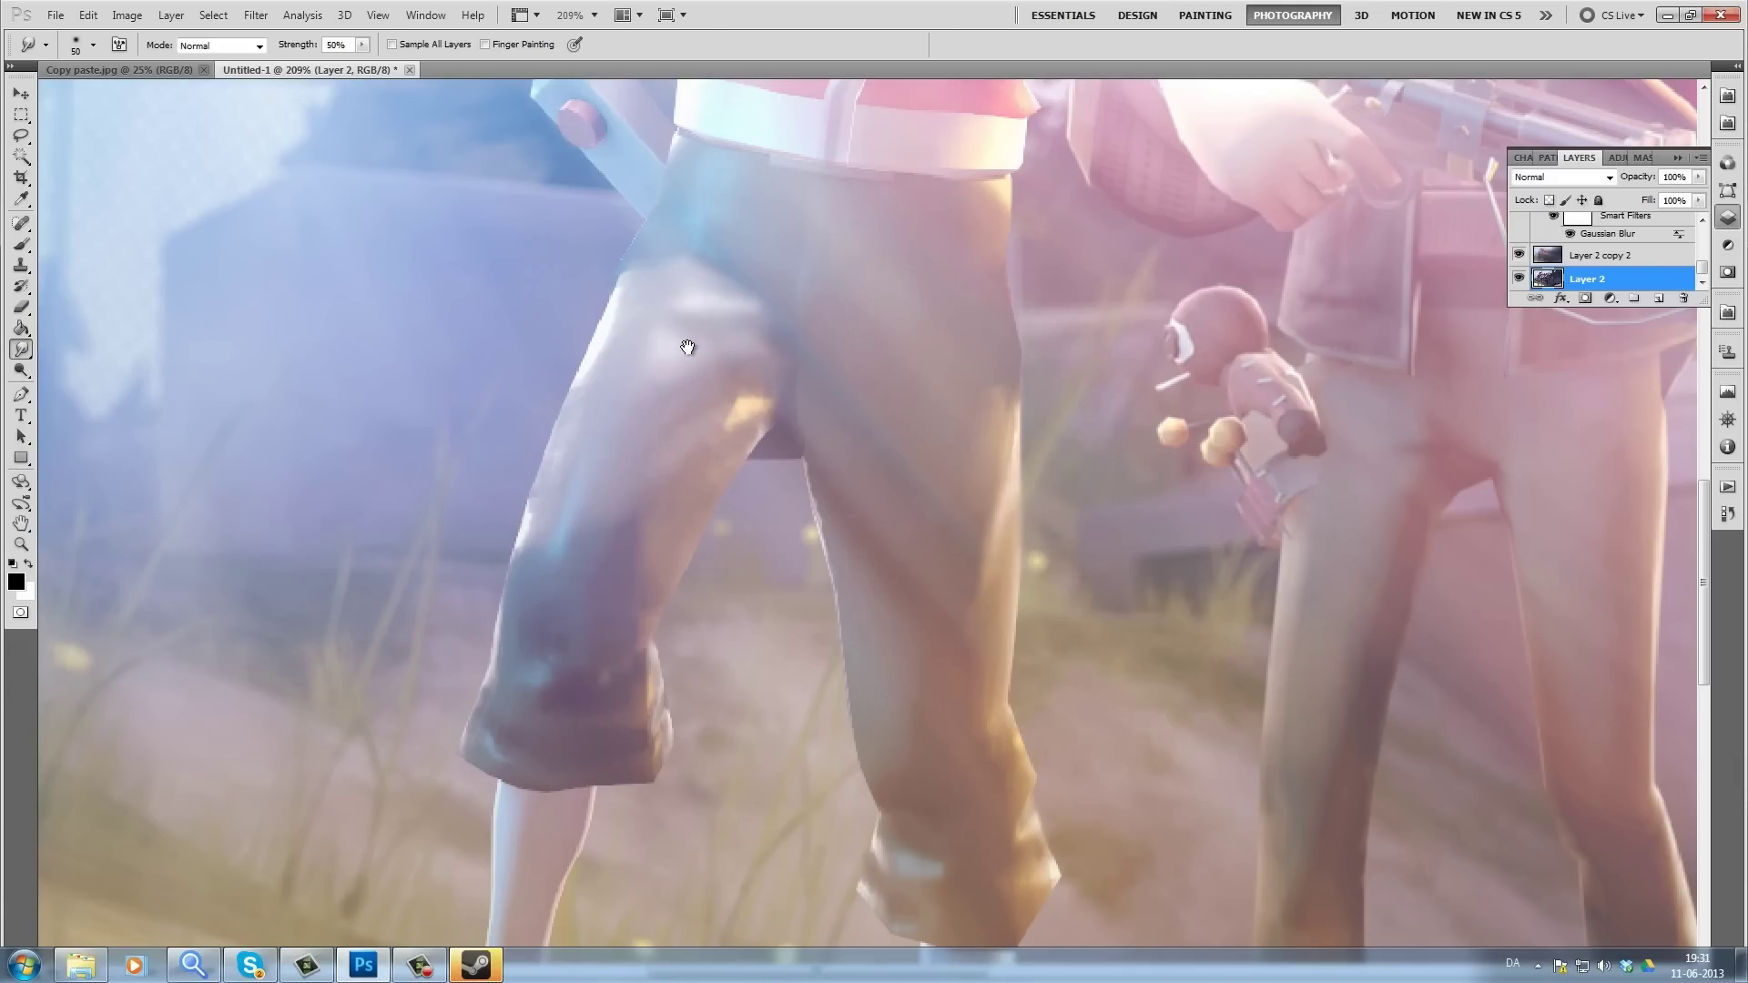
Step: Smudge rough spots on the left character's jacket, arms and hands, and undo the last smudge
drag(687, 347, 572, 625)
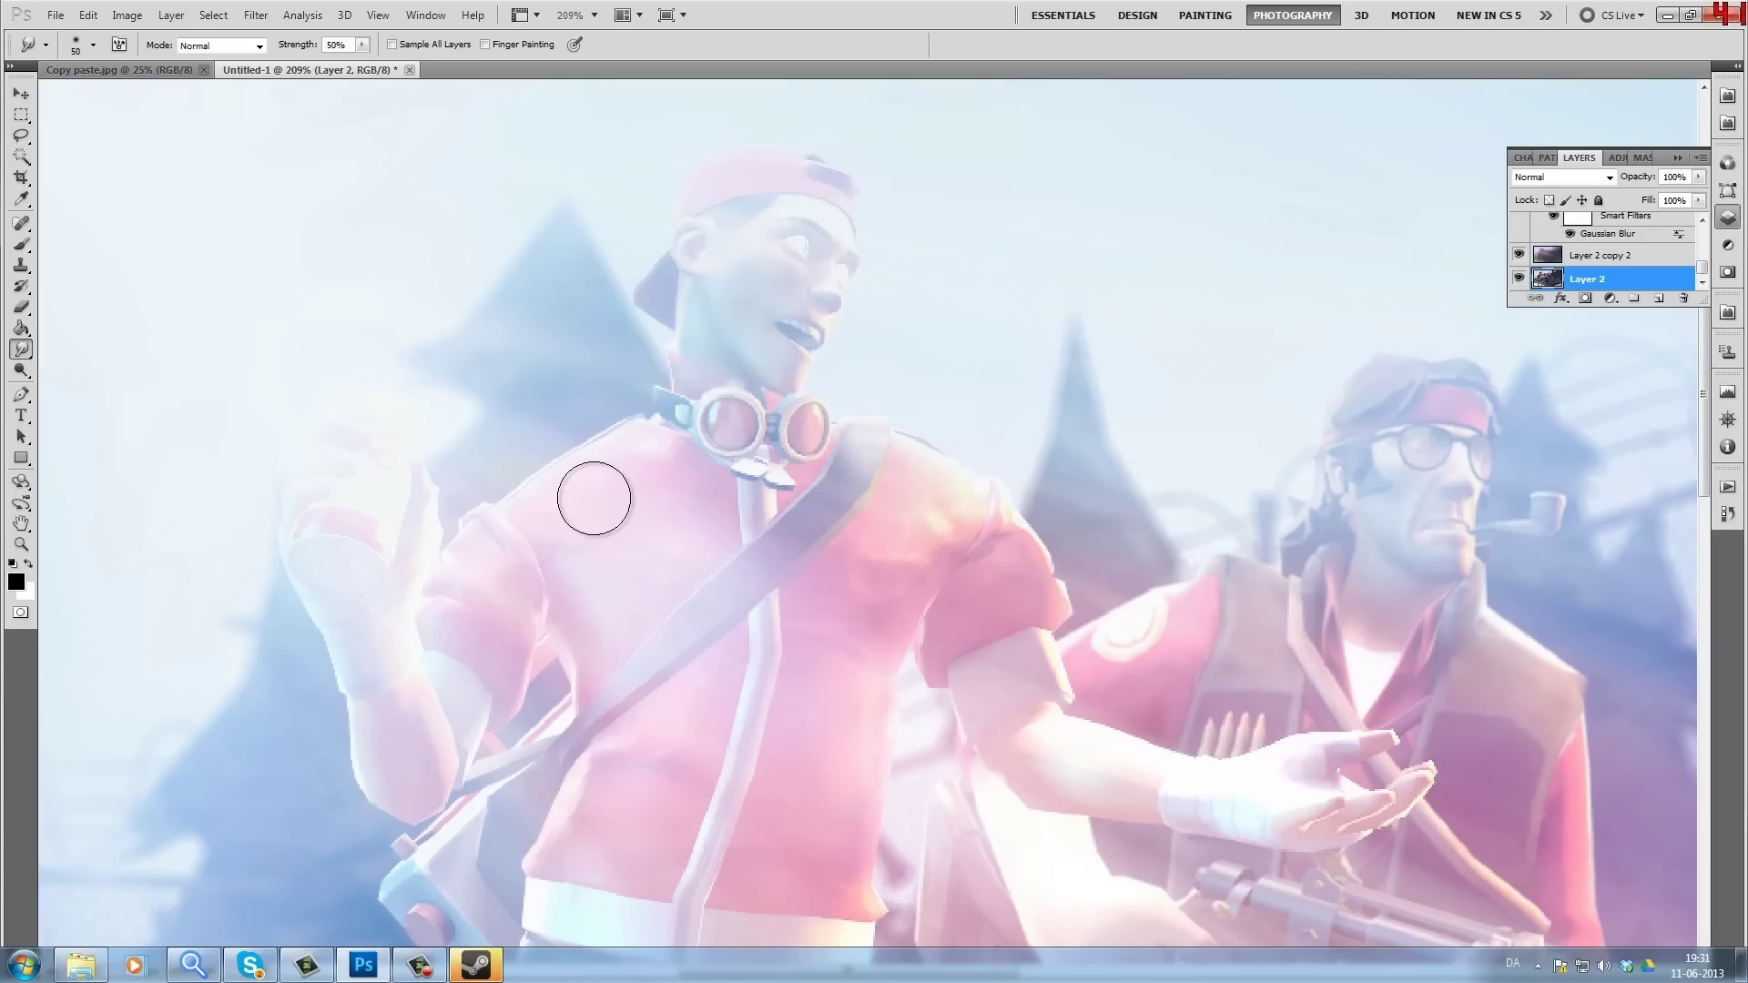
drag(799, 661, 461, 466)
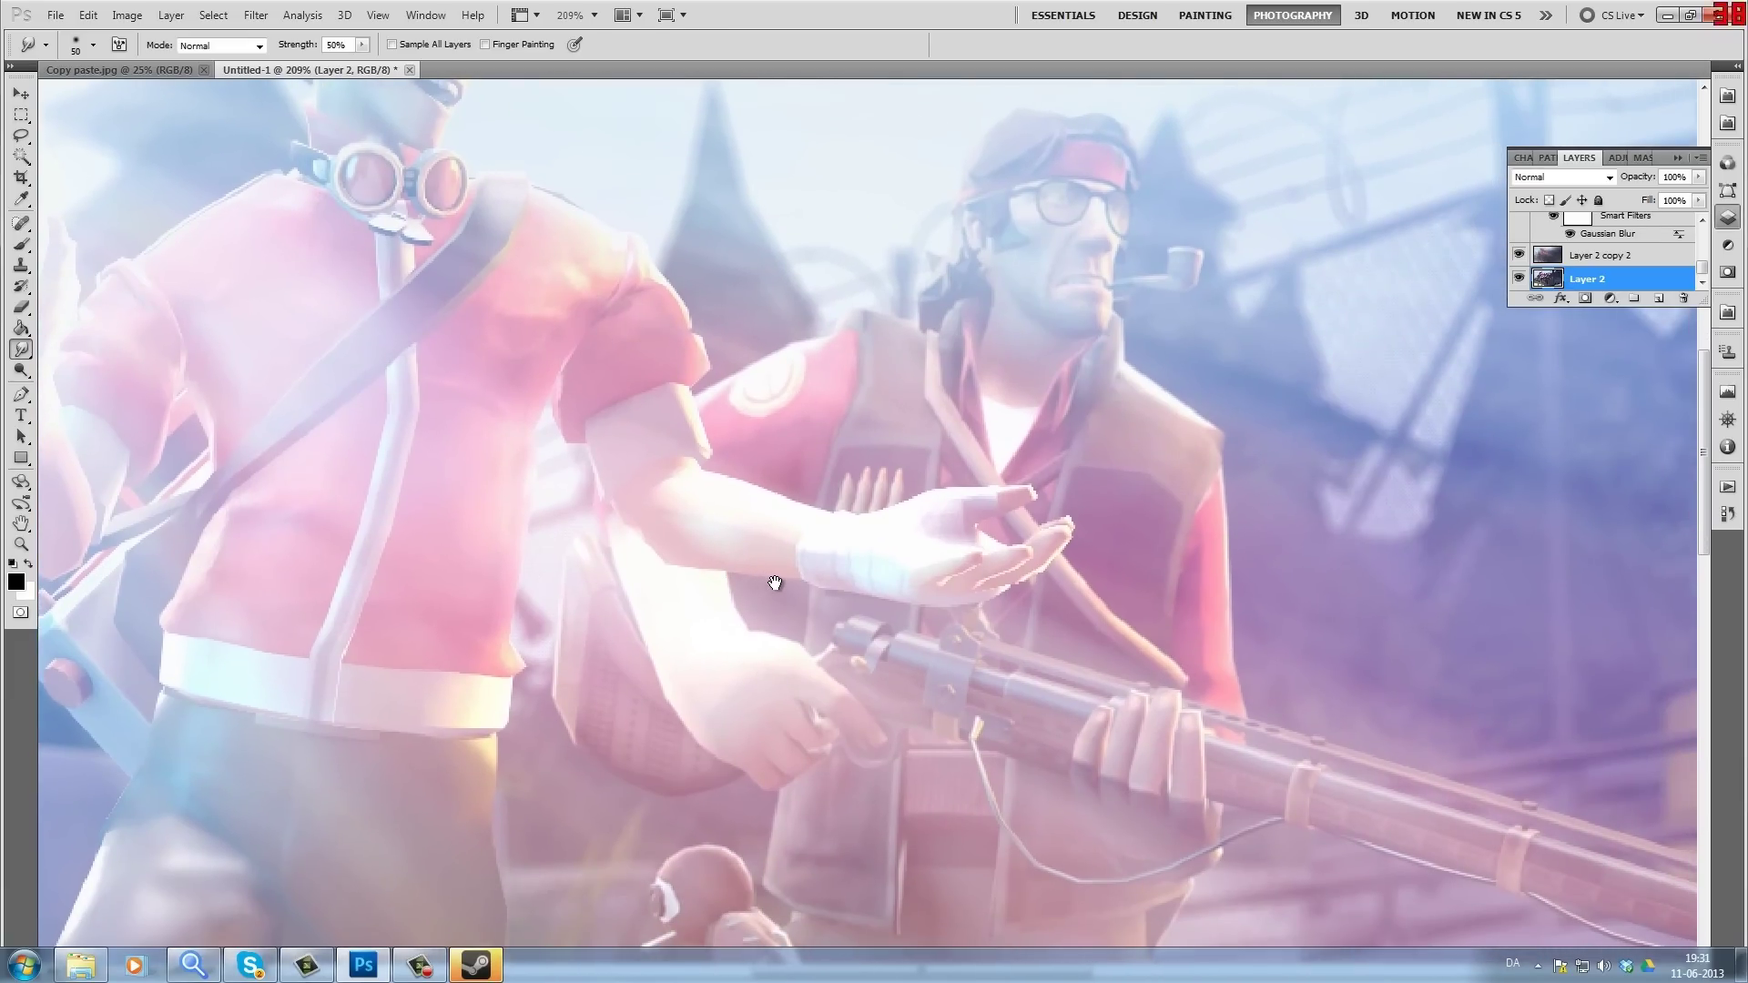
drag(775, 583, 784, 578)
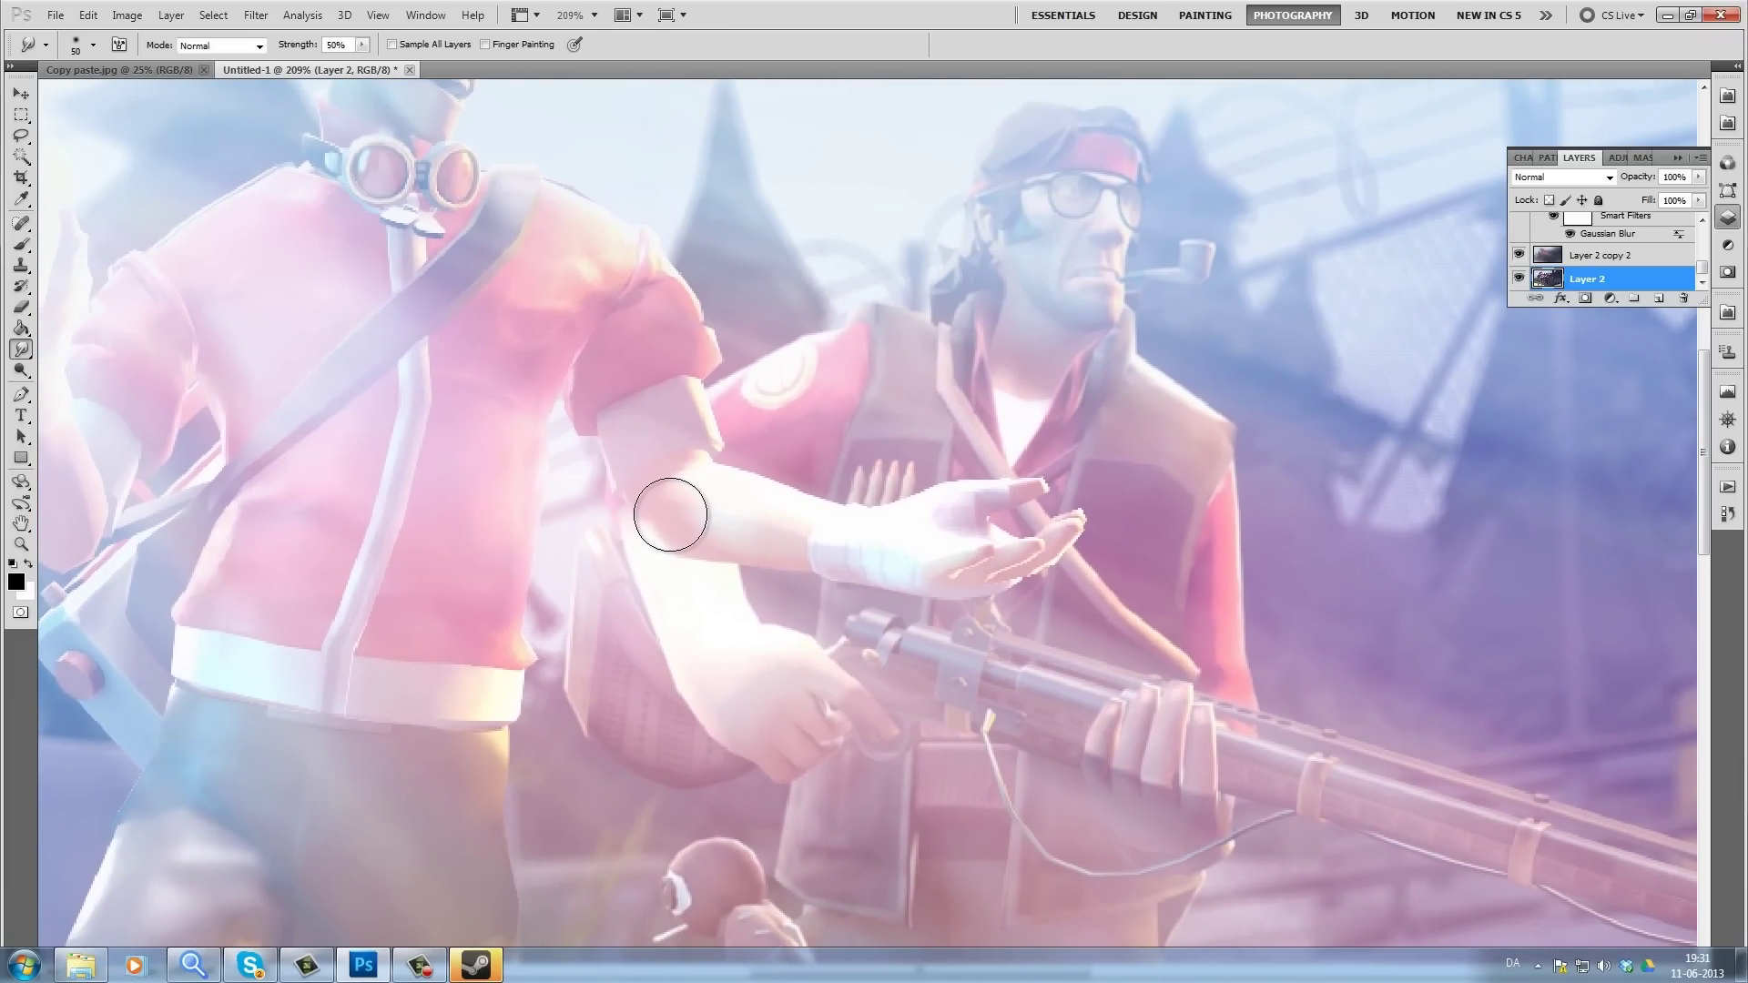
mouse_move(711, 672)
mouse_down()
mouse_move(725, 476)
mouse_move(714, 500)
mouse_move(604, 460)
mouse_up()
drag(902, 495, 857, 501)
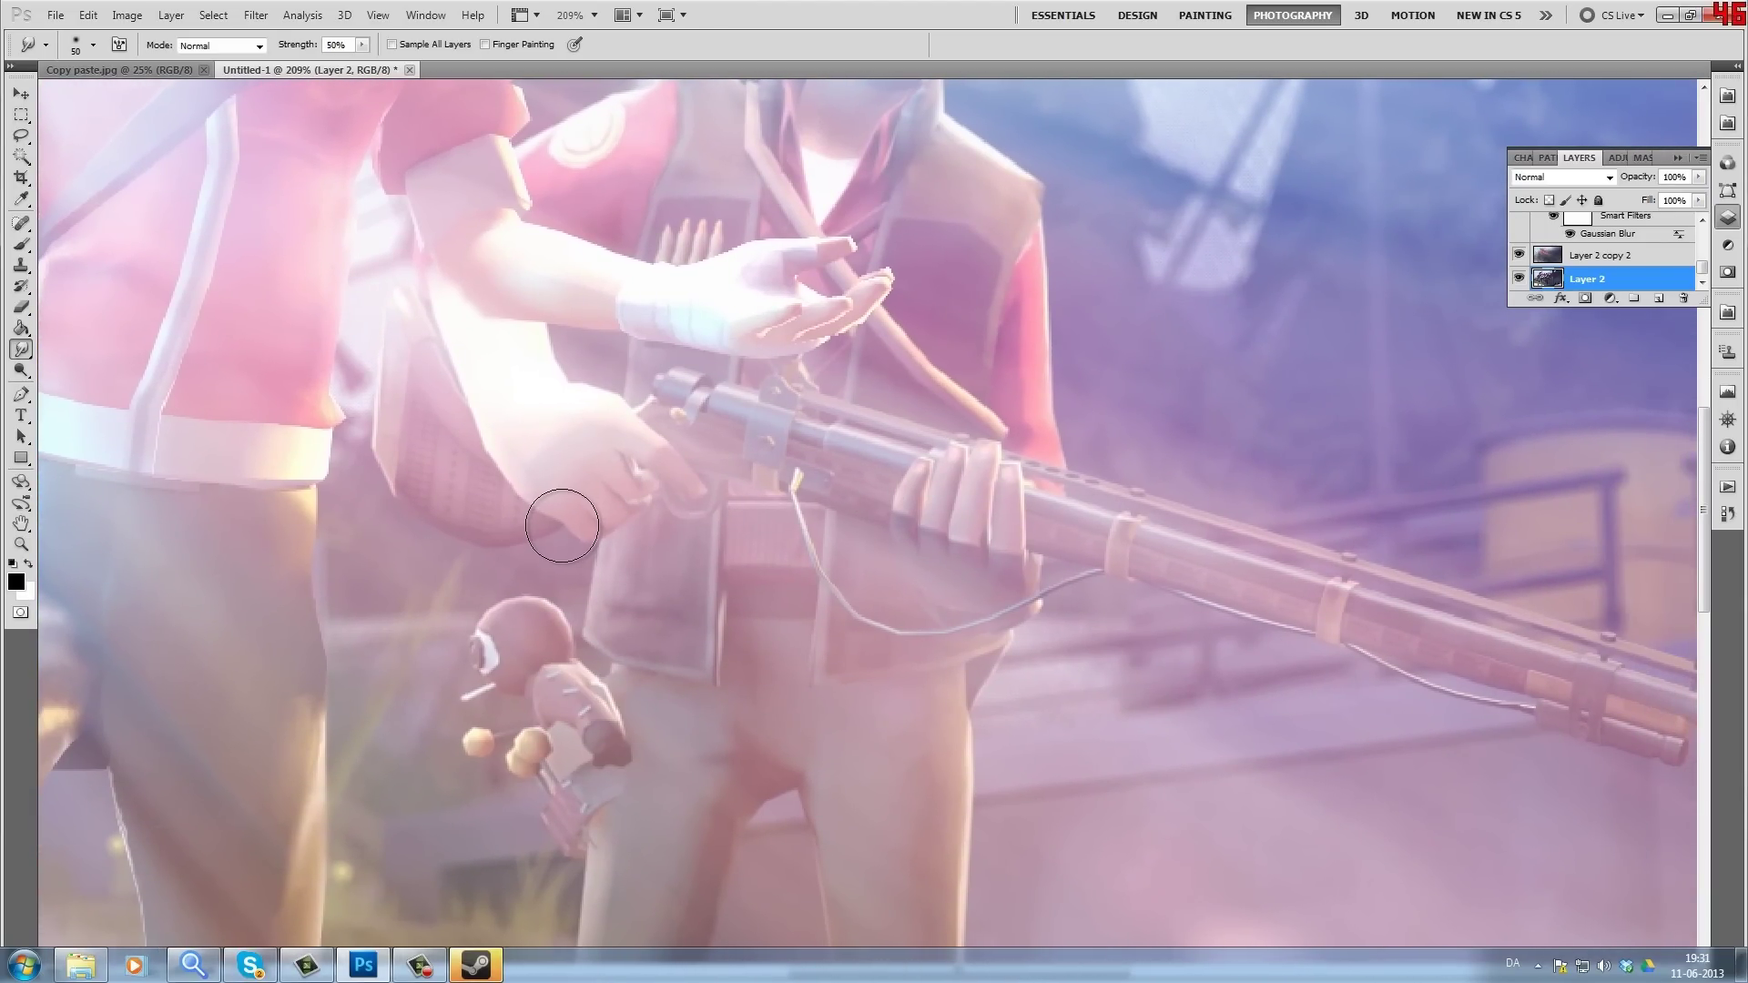
mouse_move(865, 244)
mouse_down()
mouse_move(750, 505)
mouse_move(765, 616)
mouse_up()
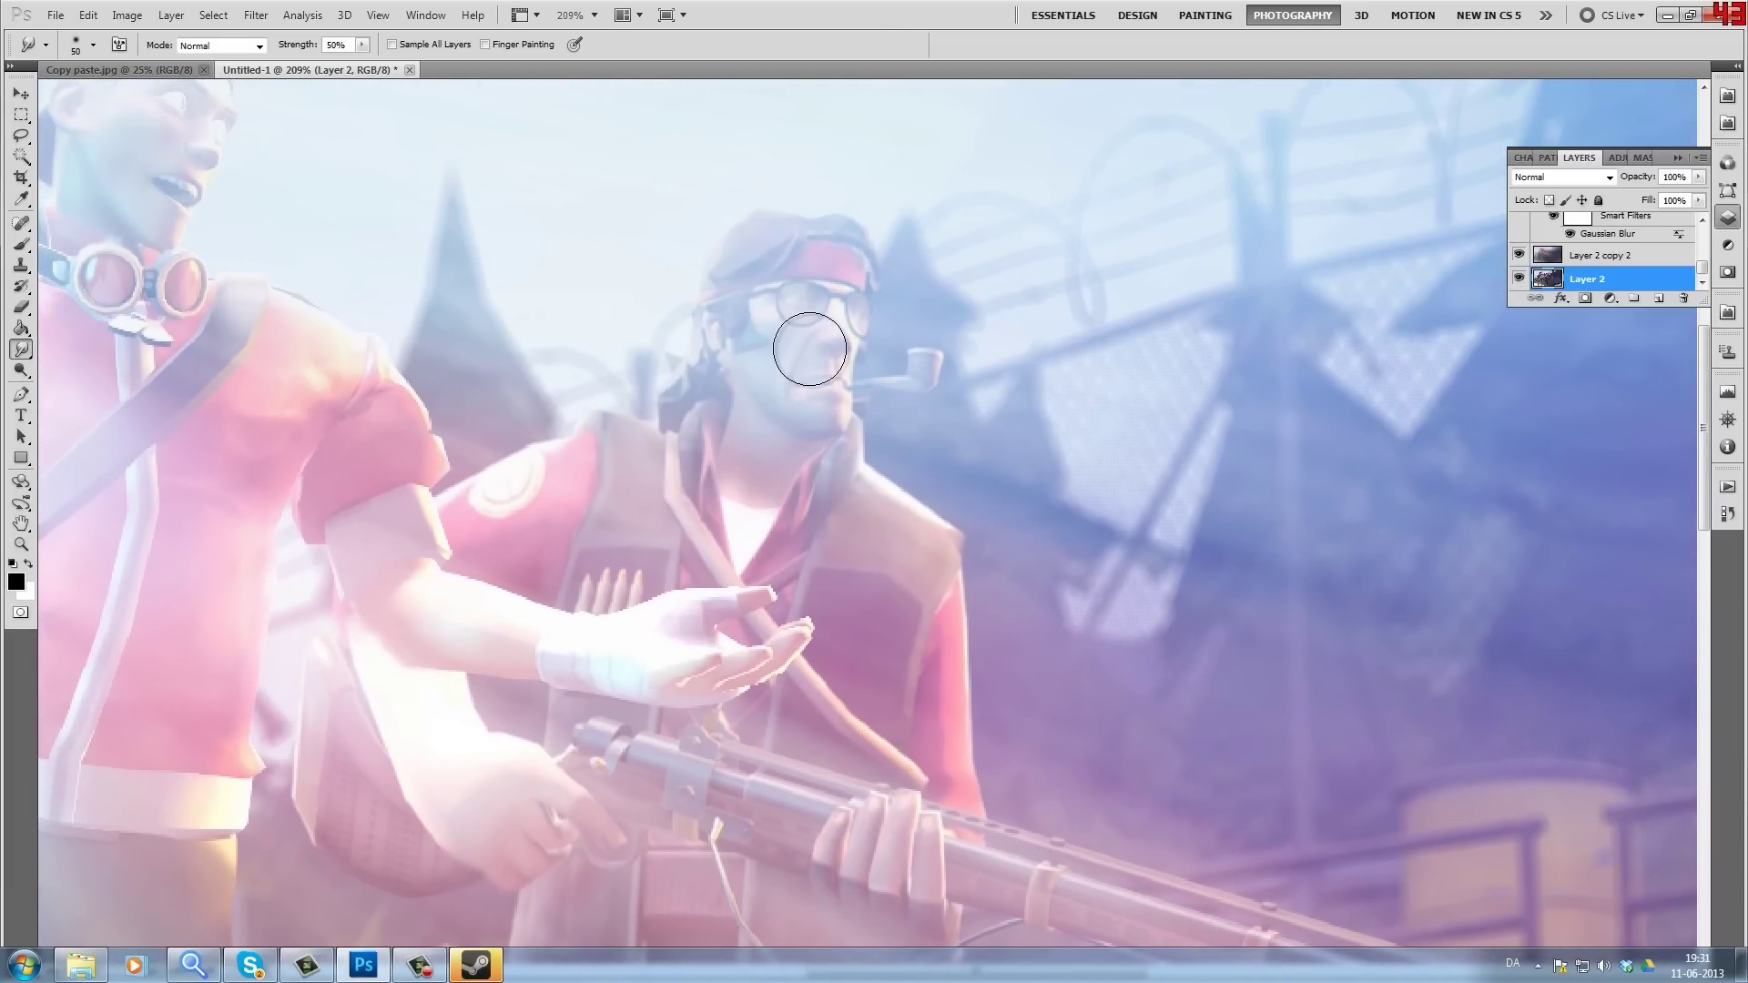
key(ctrl+z)
Step: Smudge the rough edges along the right character's trousers and boots
drag(748, 664, 763, 414)
drag(729, 688, 736, 523)
mouse_move(679, 651)
mouse_down()
mouse_move(668, 560)
mouse_move(700, 446)
mouse_up()
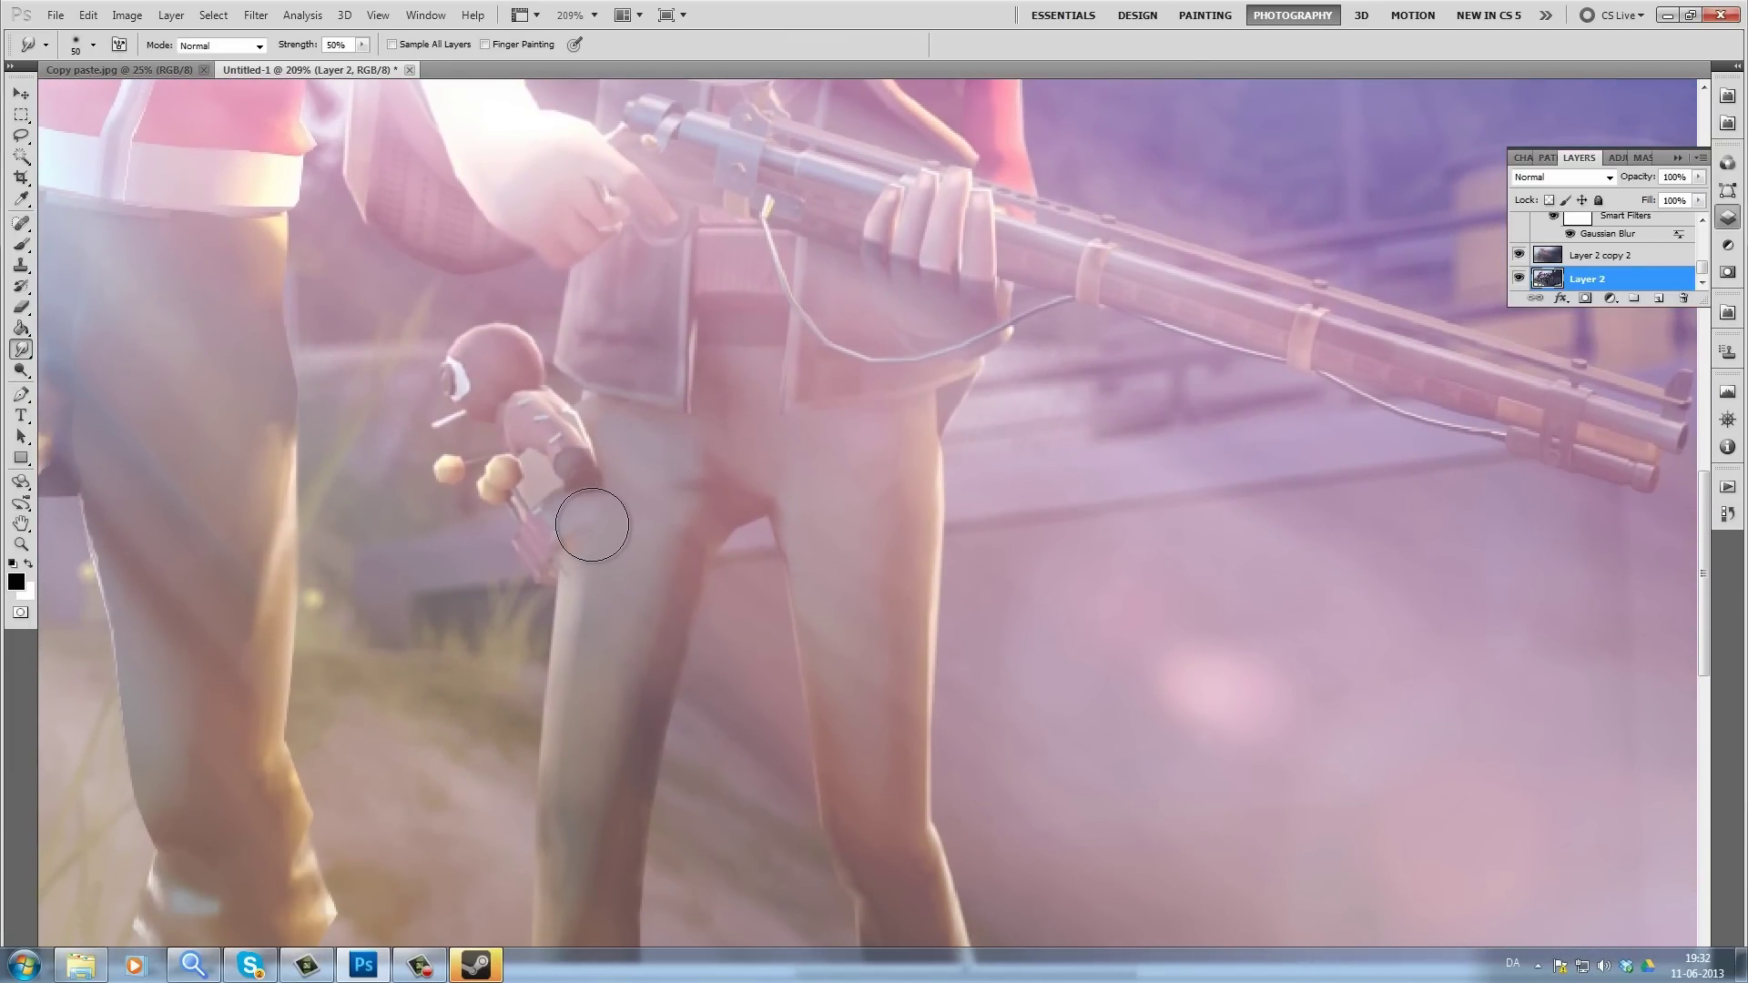
drag(616, 662, 674, 283)
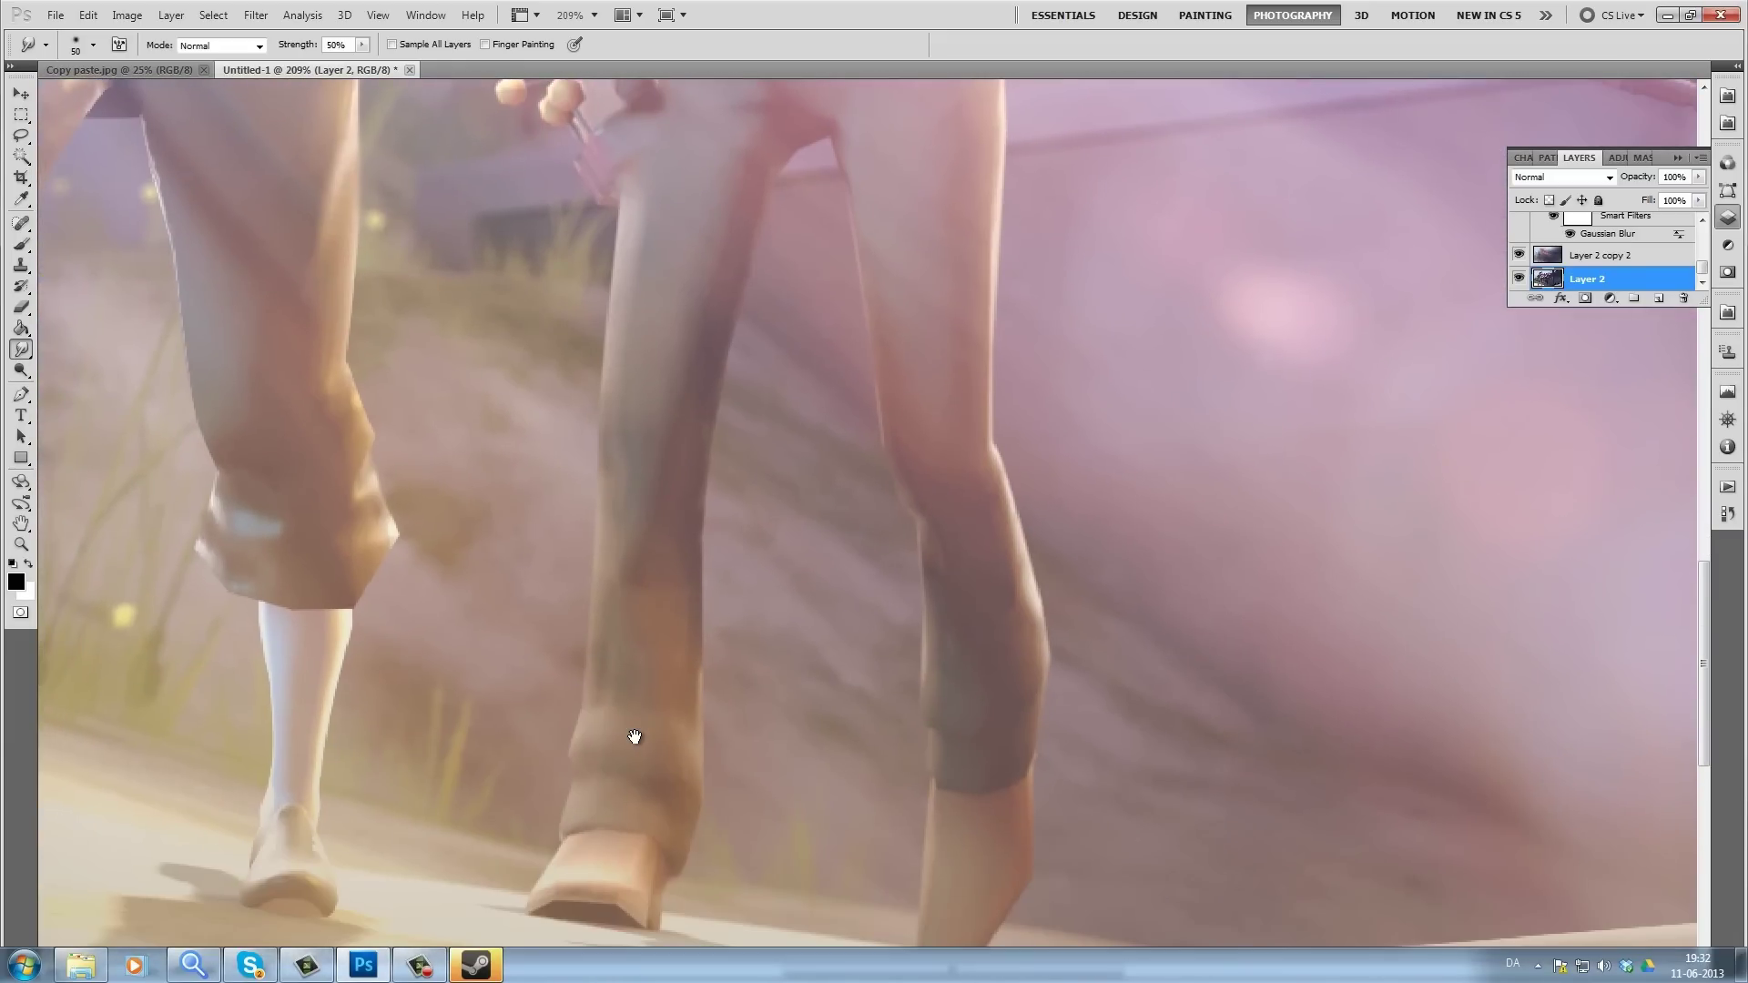
drag(630, 784, 640, 674)
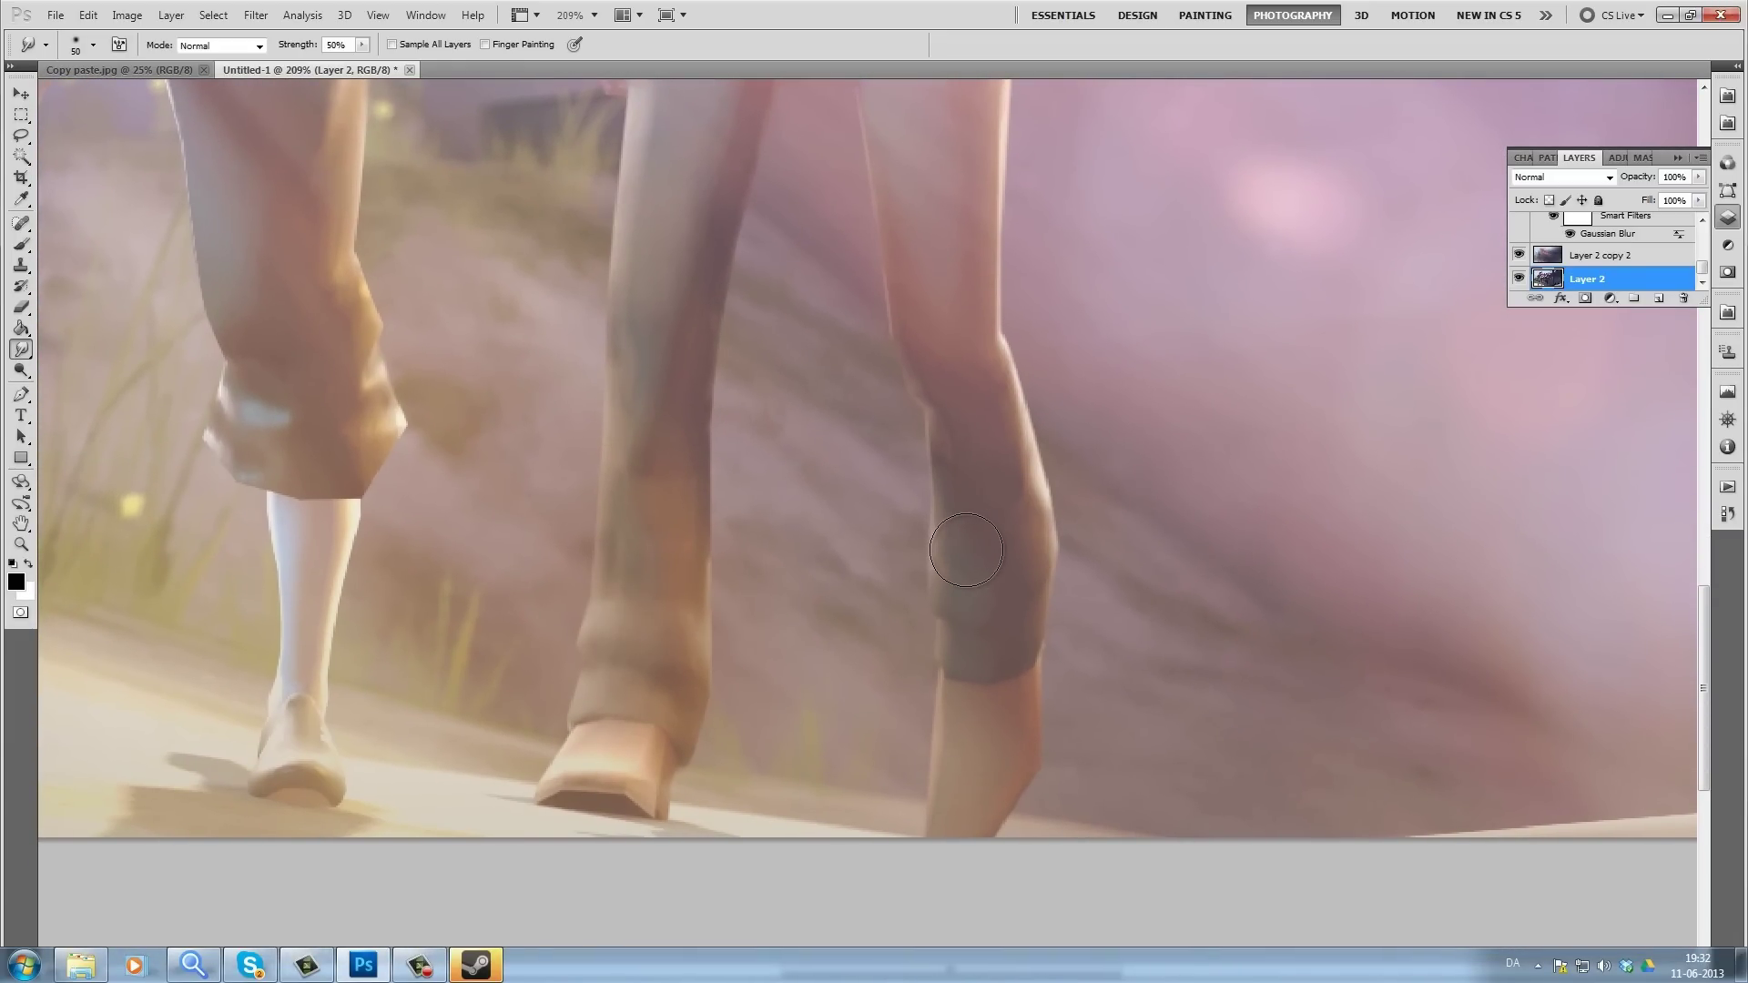
drag(780, 427, 784, 617)
drag(703, 499, 710, 764)
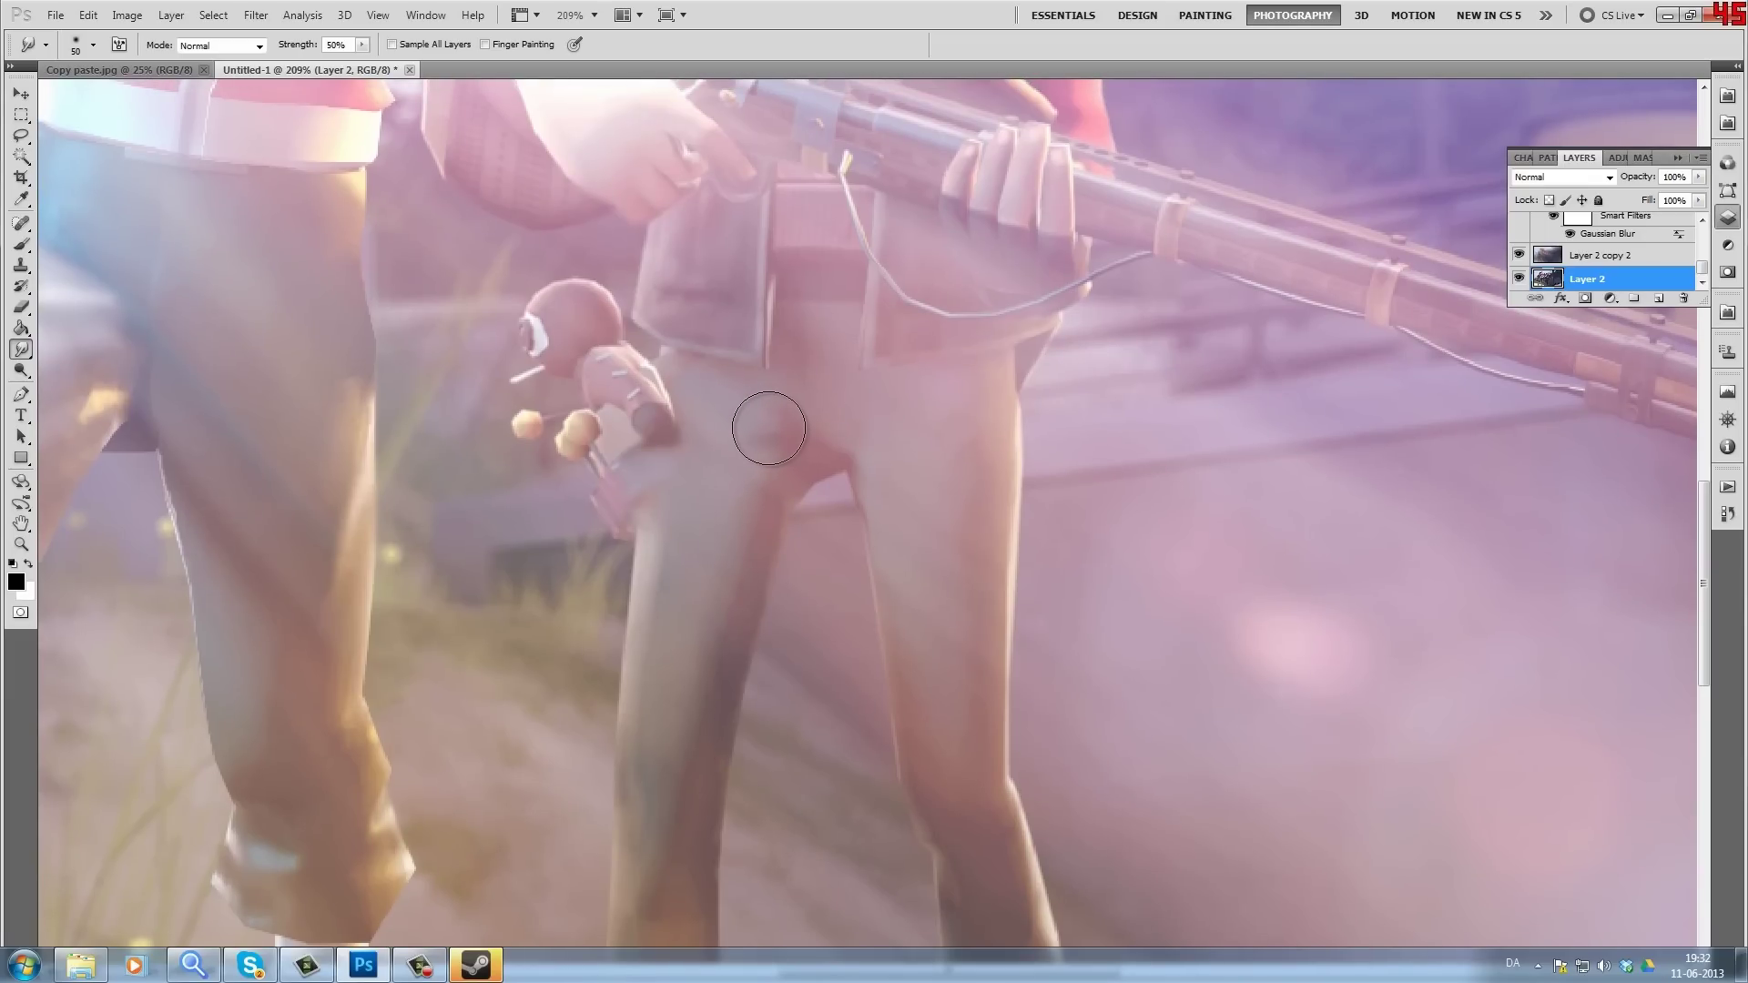
Step: Smudge the remaining rough spots on the left character's upper trousers, jacket and sleeve
drag(667, 561, 911, 582)
mouse_move(438, 458)
mouse_down()
mouse_move(637, 562)
mouse_move(644, 597)
mouse_up()
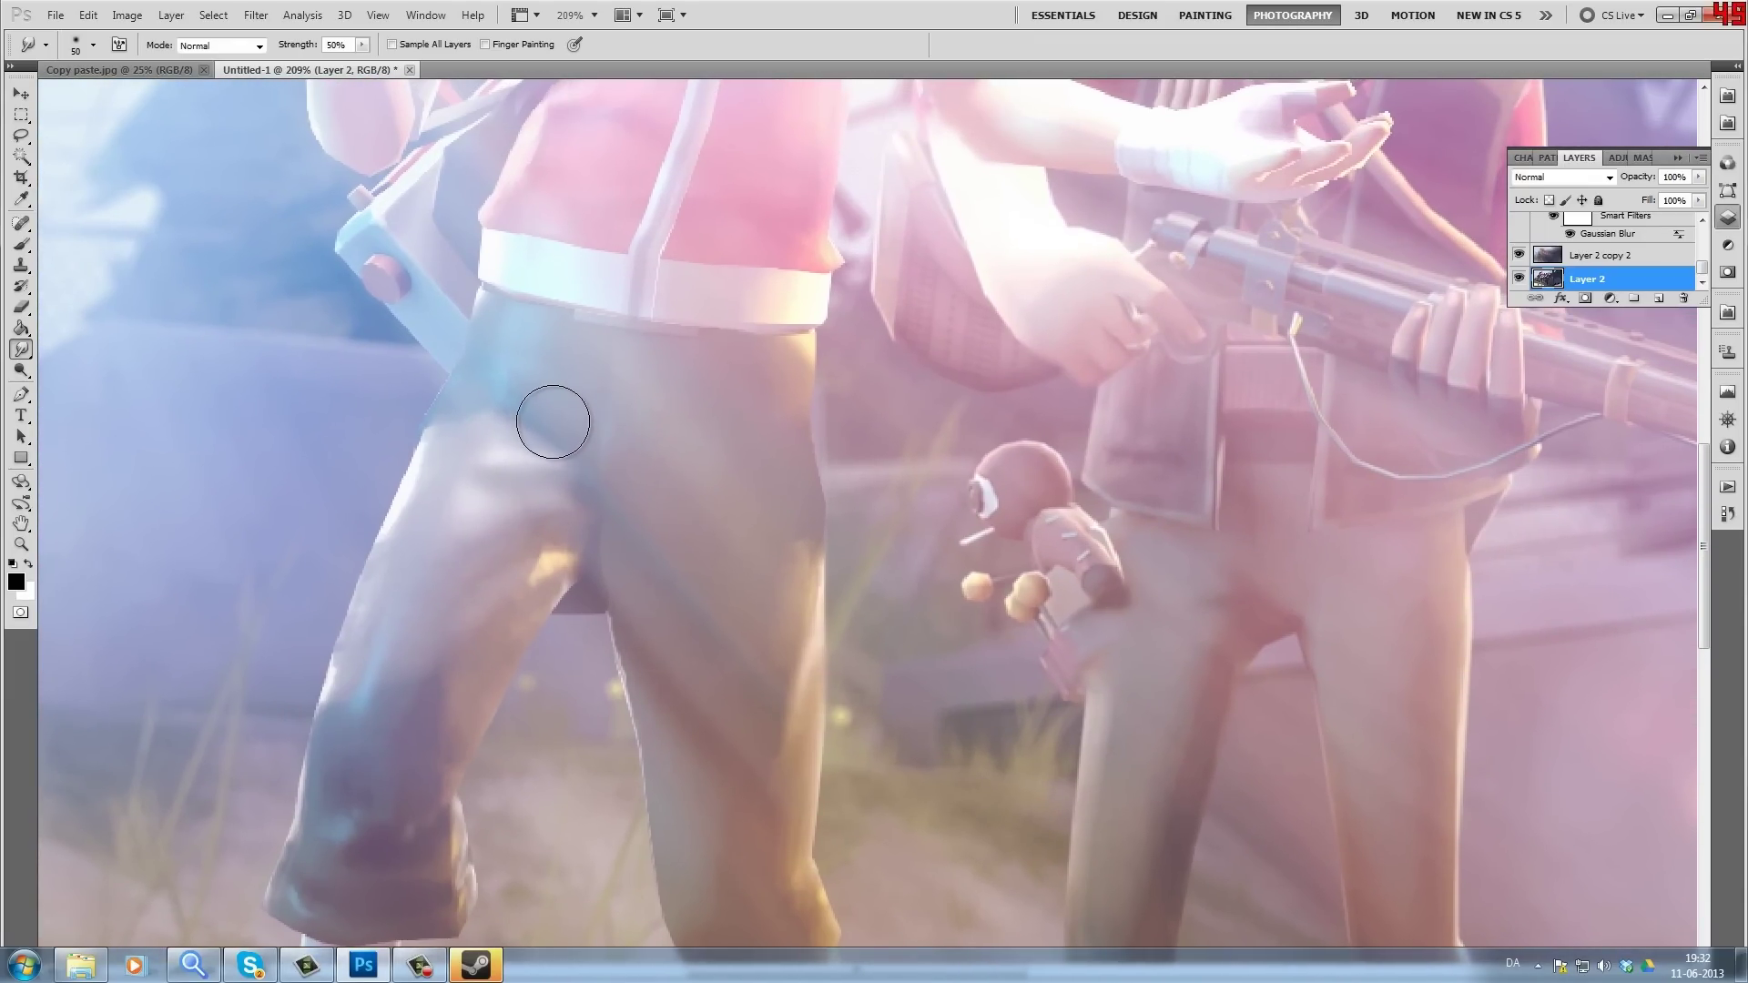
drag(604, 445, 624, 737)
drag(662, 571, 669, 554)
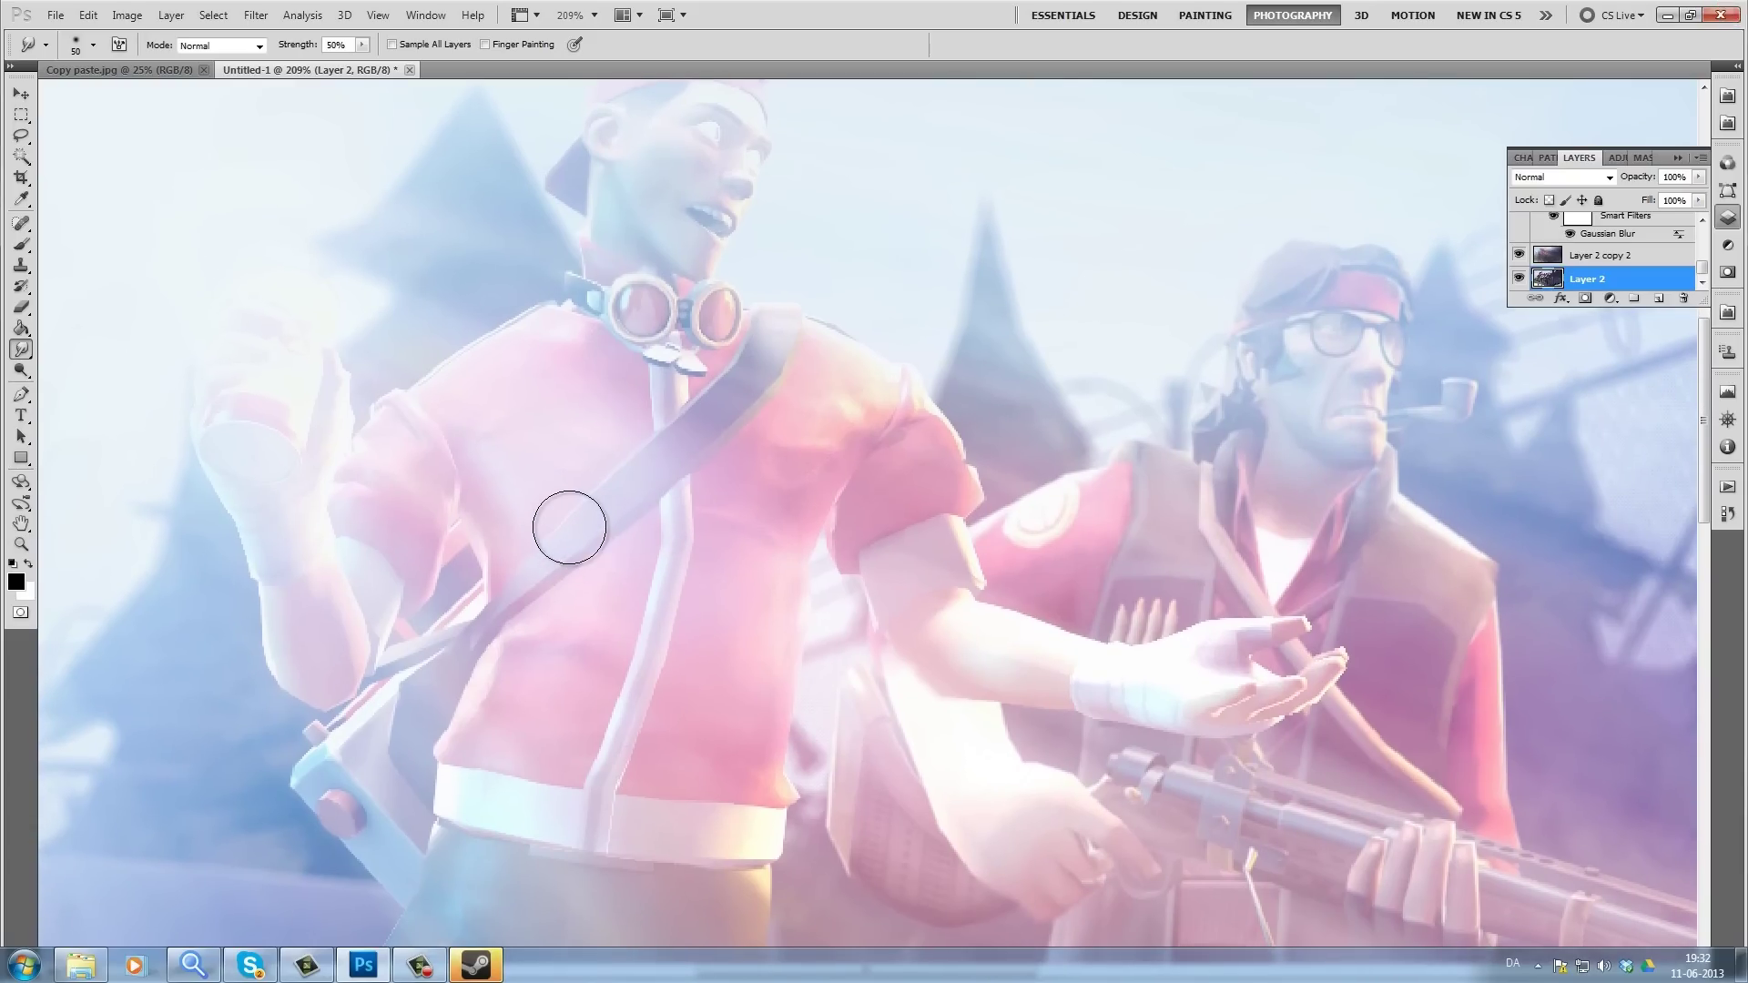
drag(646, 473, 433, 550)
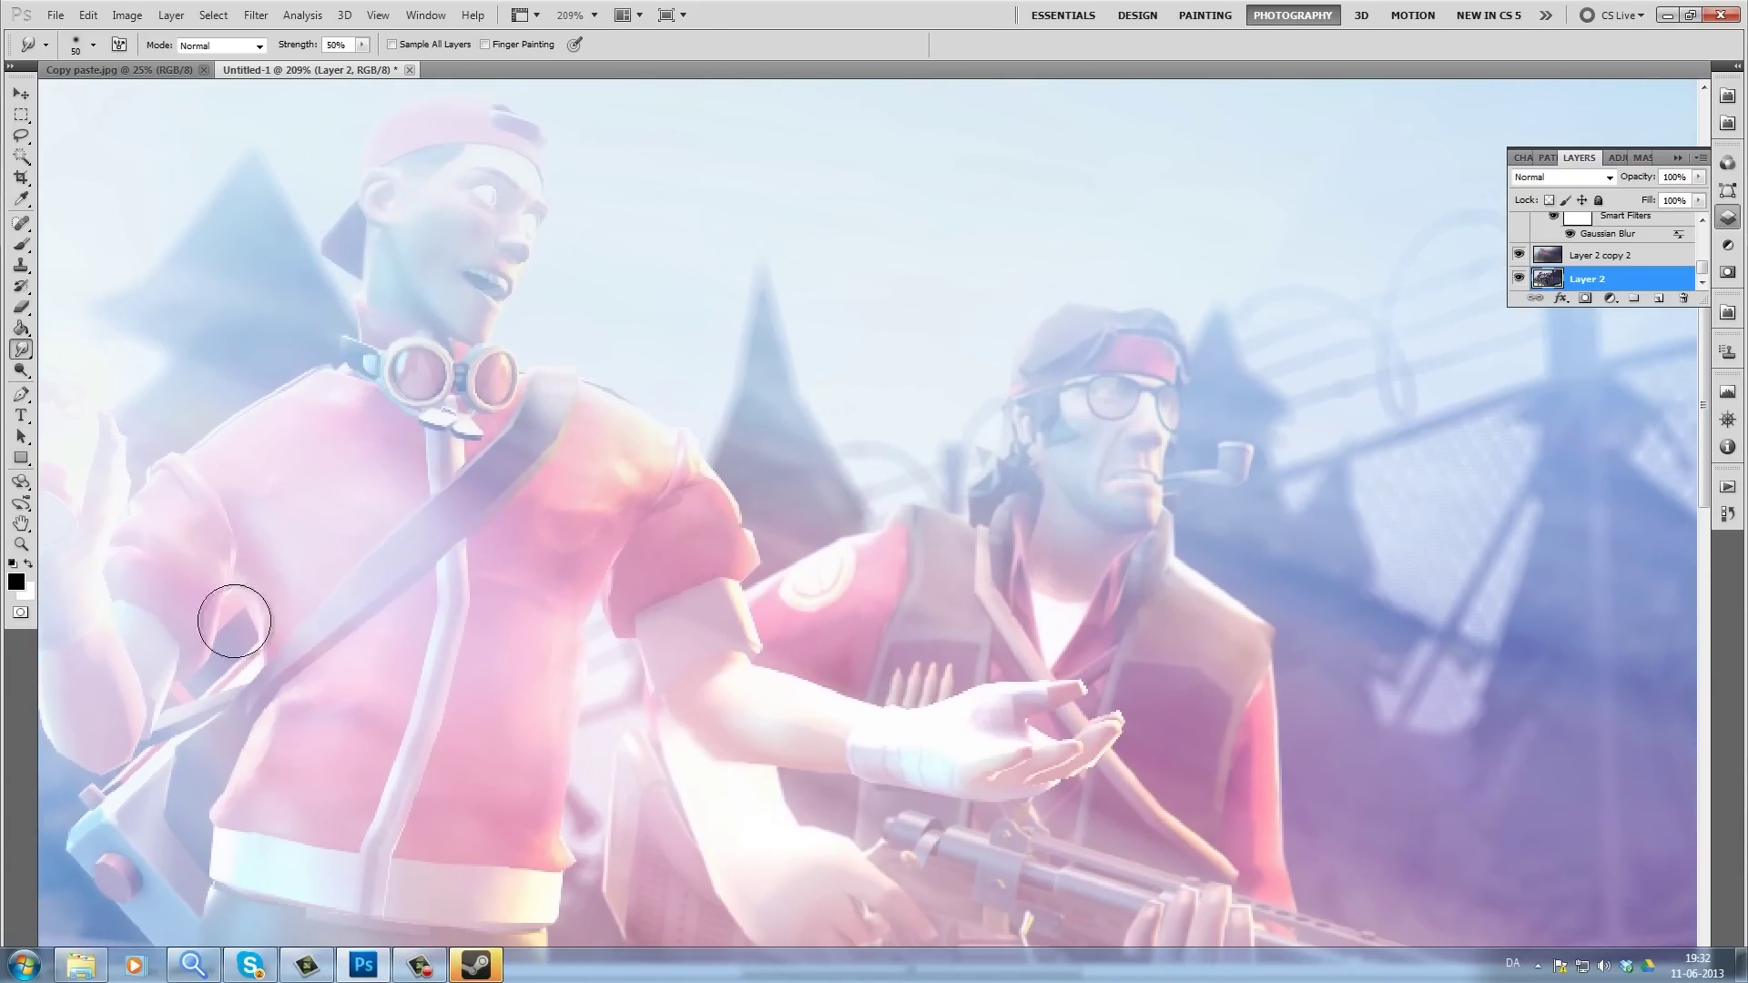
Step: Review the finished picture as a whole and look through its layer stack
click(20, 545)
drag(652, 578, 510, 574)
drag(730, 574, 793, 533)
scroll(921, 594, up, 1)
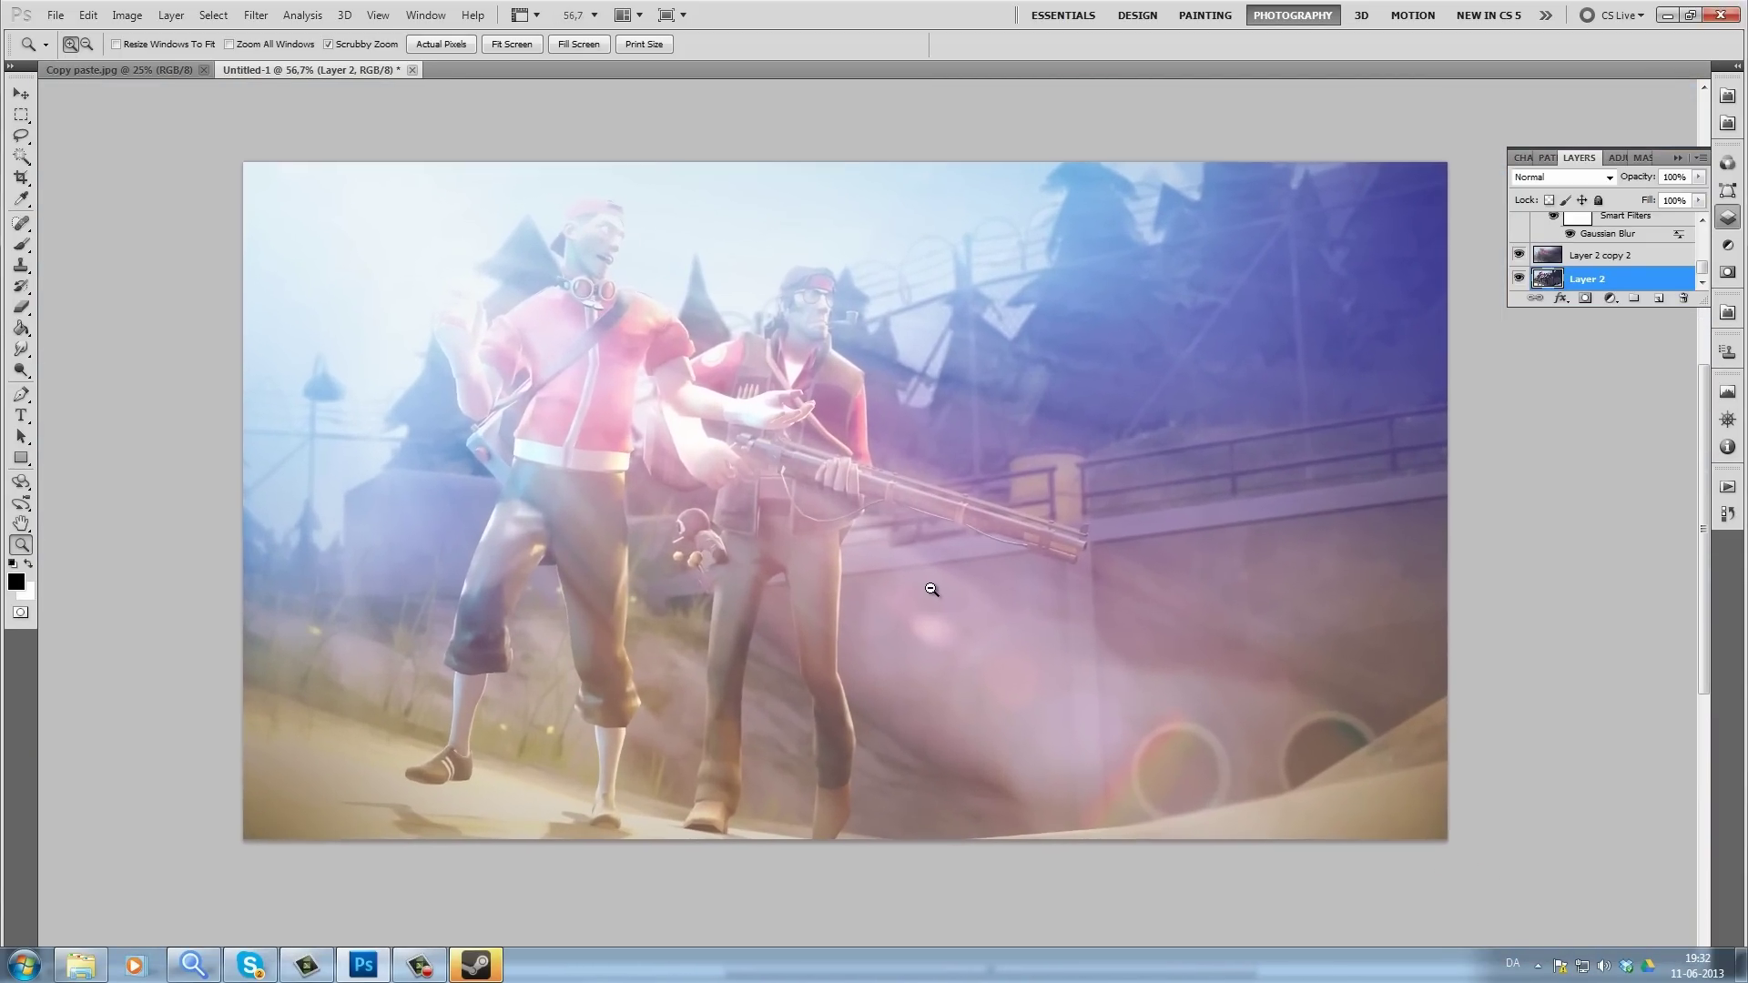
scroll(1639, 287, up, 10)
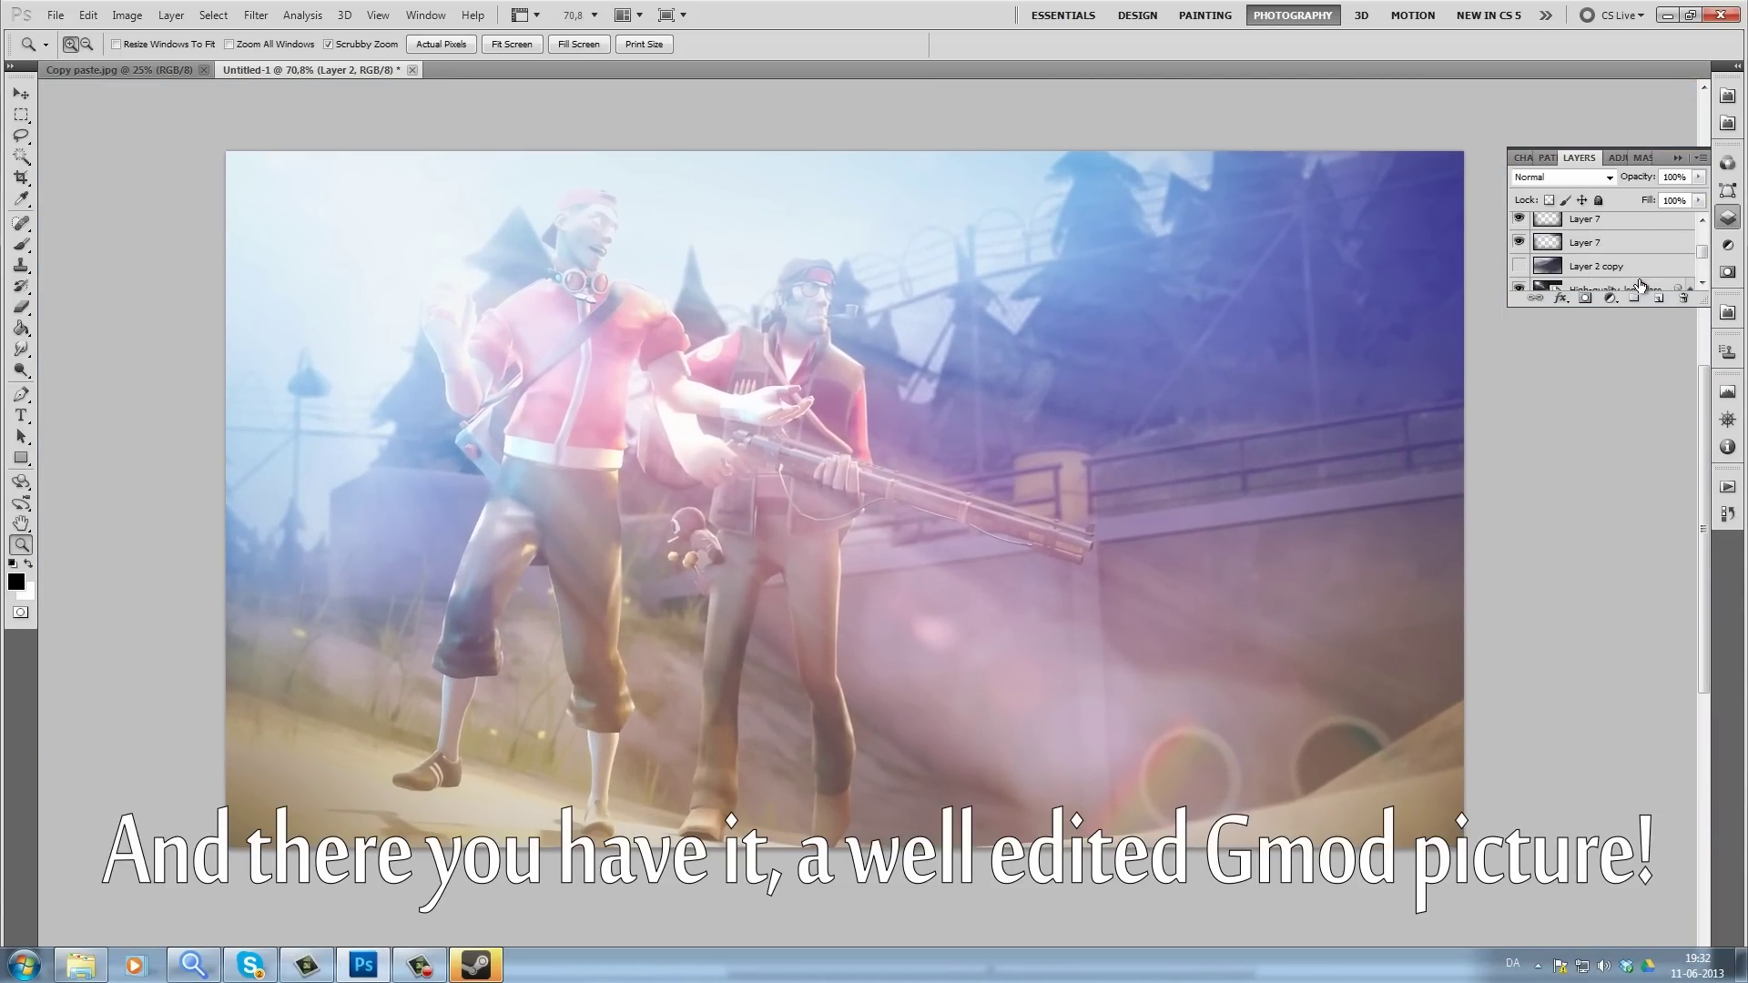
scroll(1639, 286, up, 1)
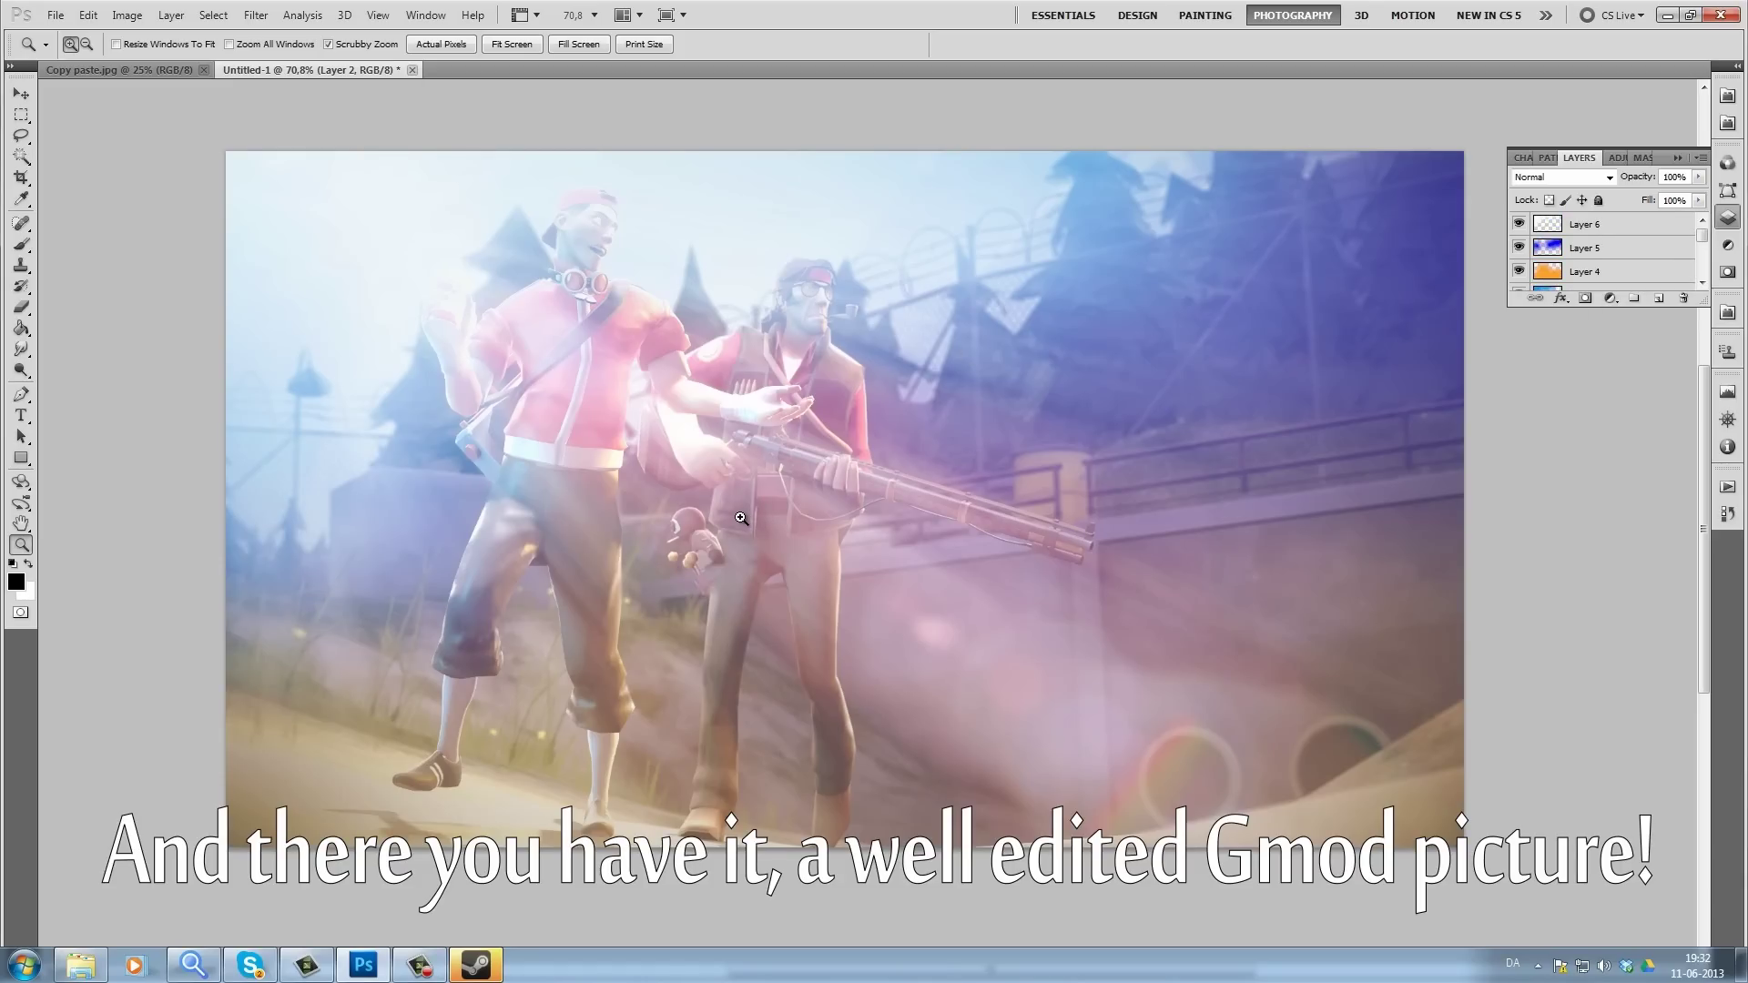
click(18, 114)
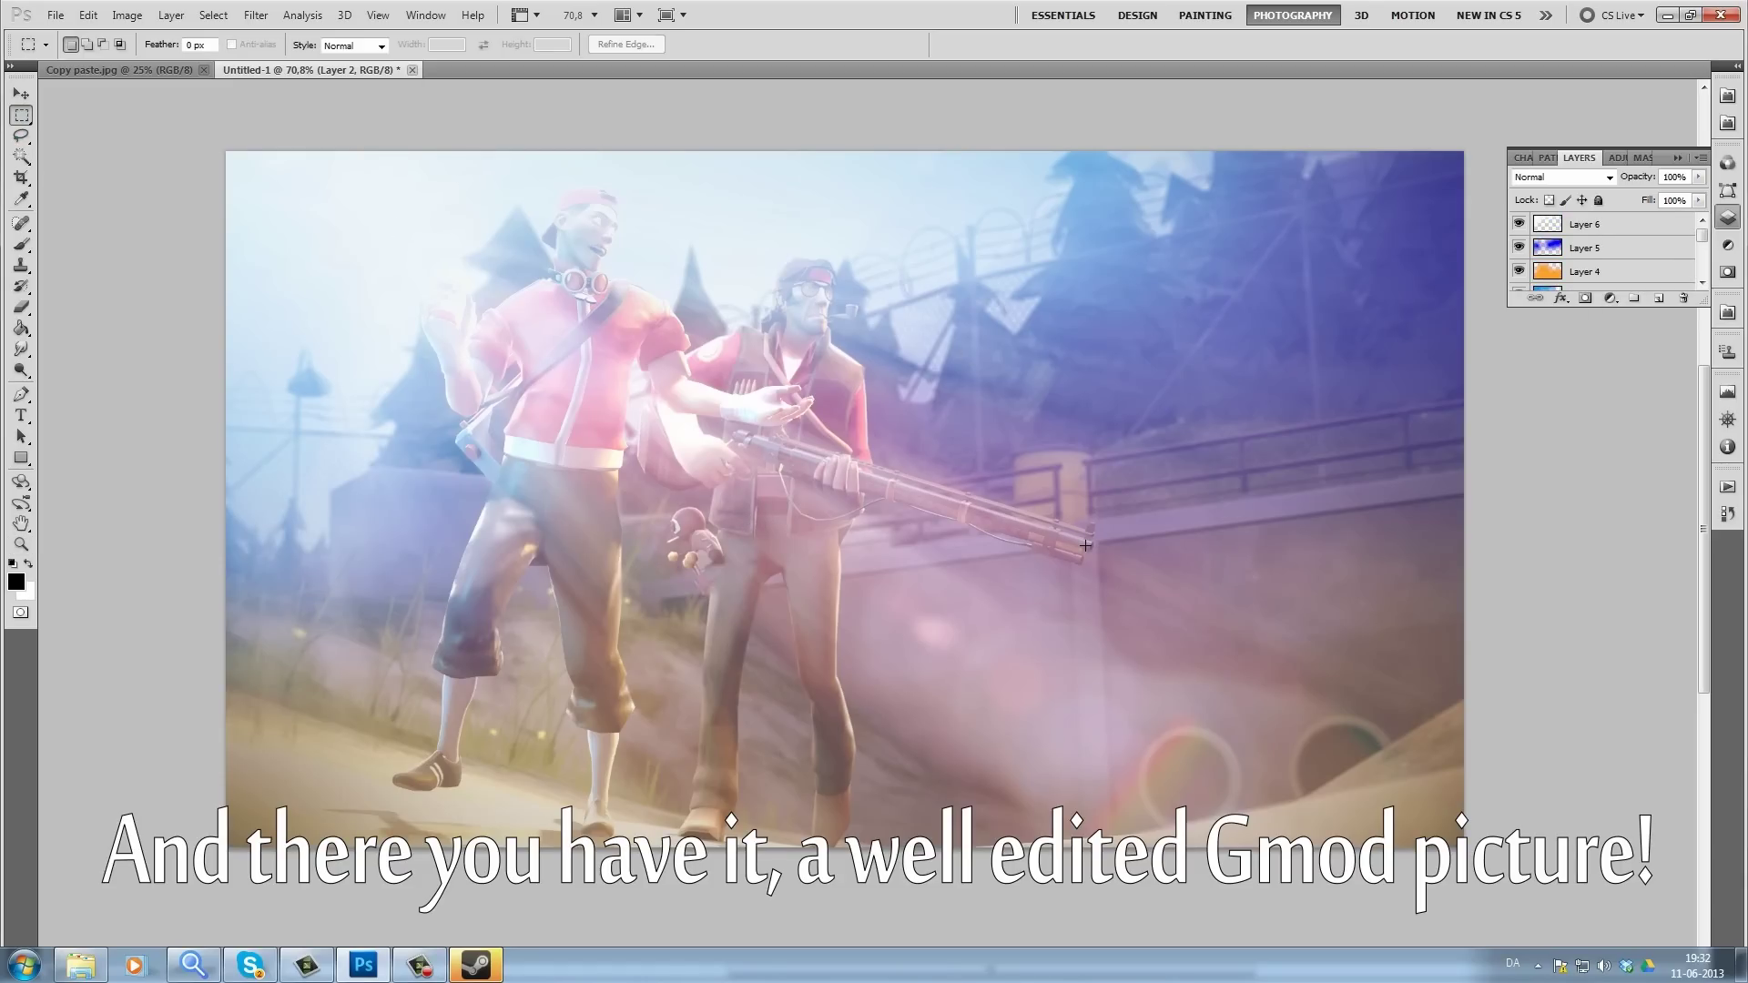